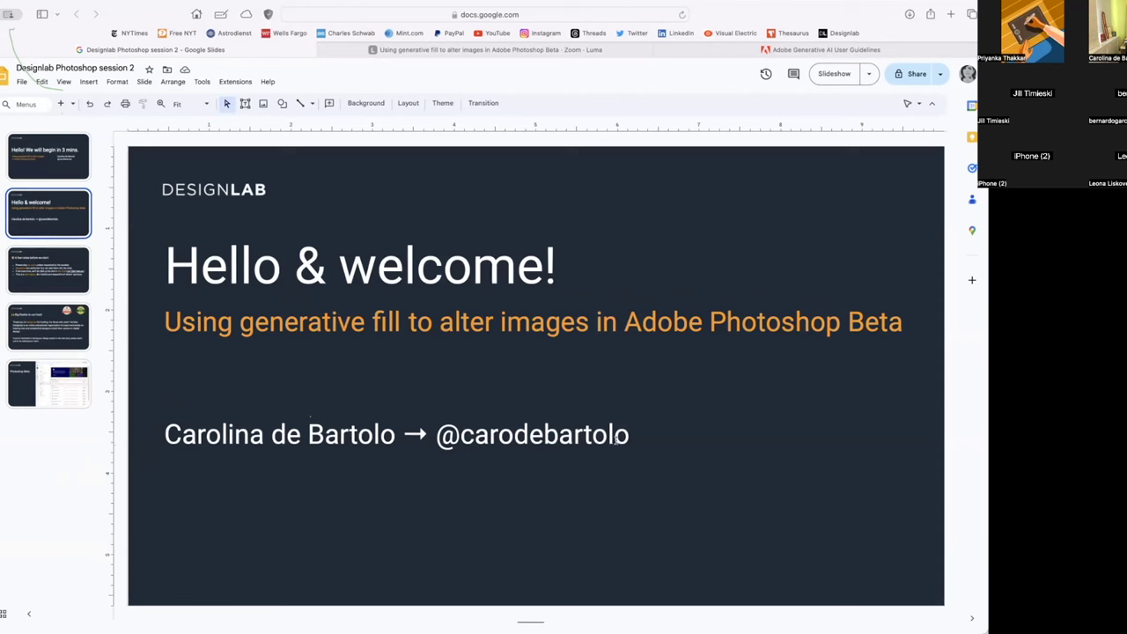
# Step: Advance the deck past the housekeeping notes to the 'Big thanks to our host!' slide
pyautogui.click(51, 266)
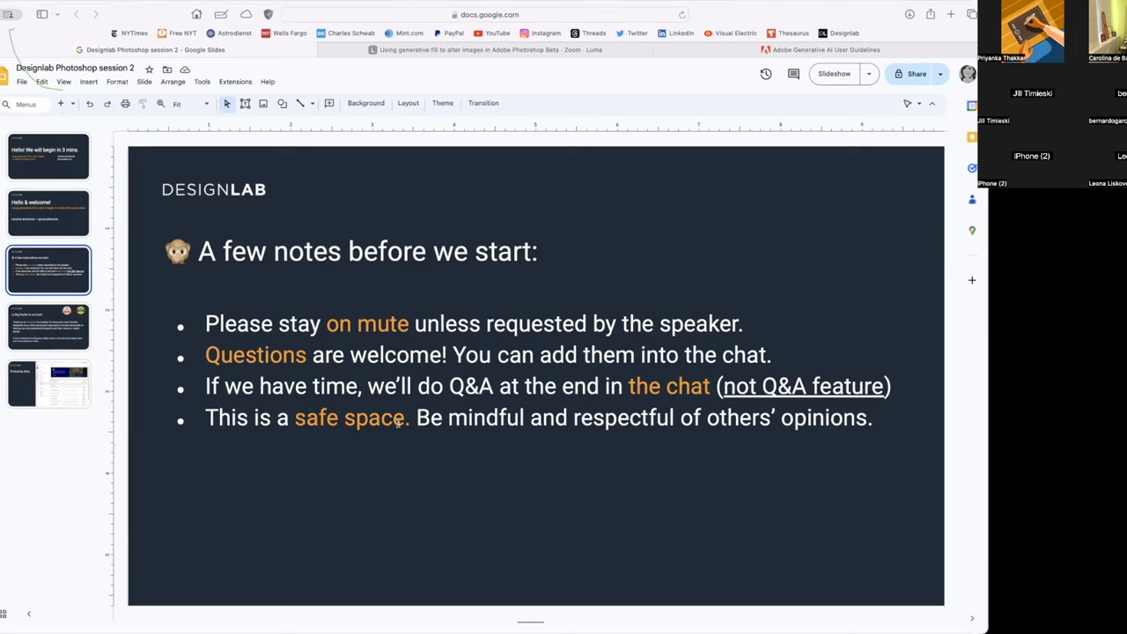
pyautogui.click(35, 338)
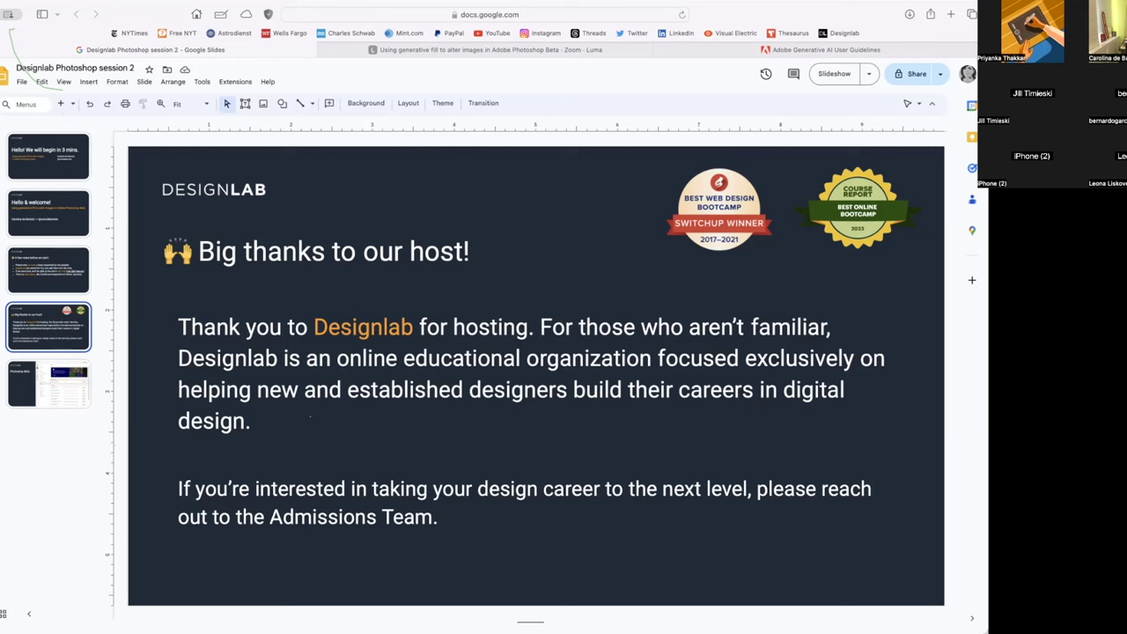
# Step: Show the Photoshop Beta slide, then switch to Photoshop (Beta) with the mountain photo
pyautogui.click(24, 375)
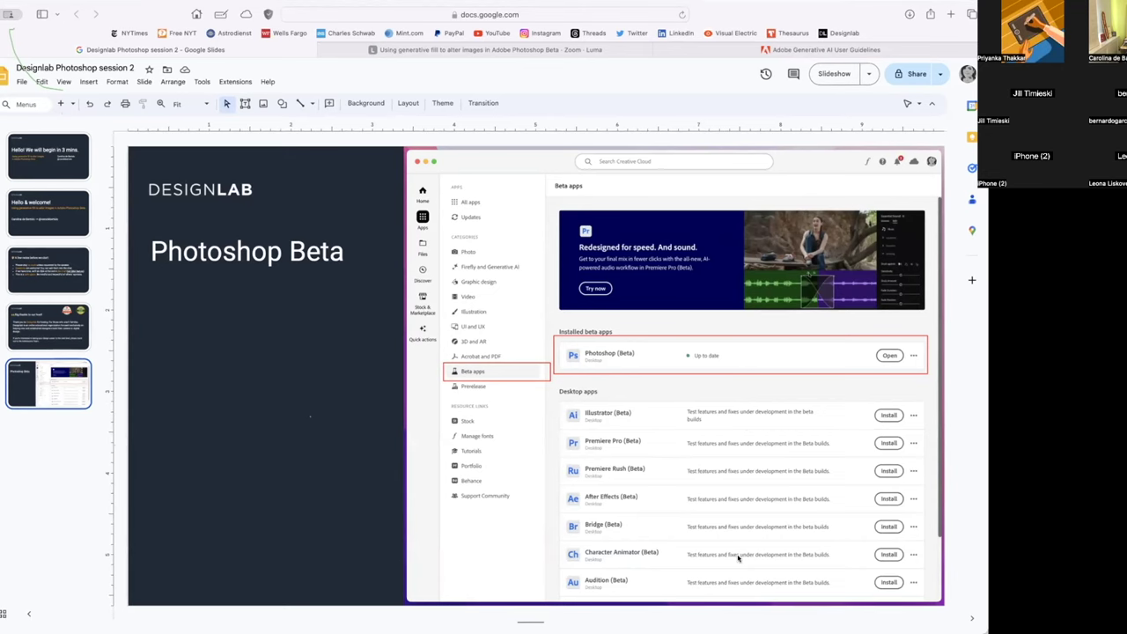
pyautogui.press('super+Tab')
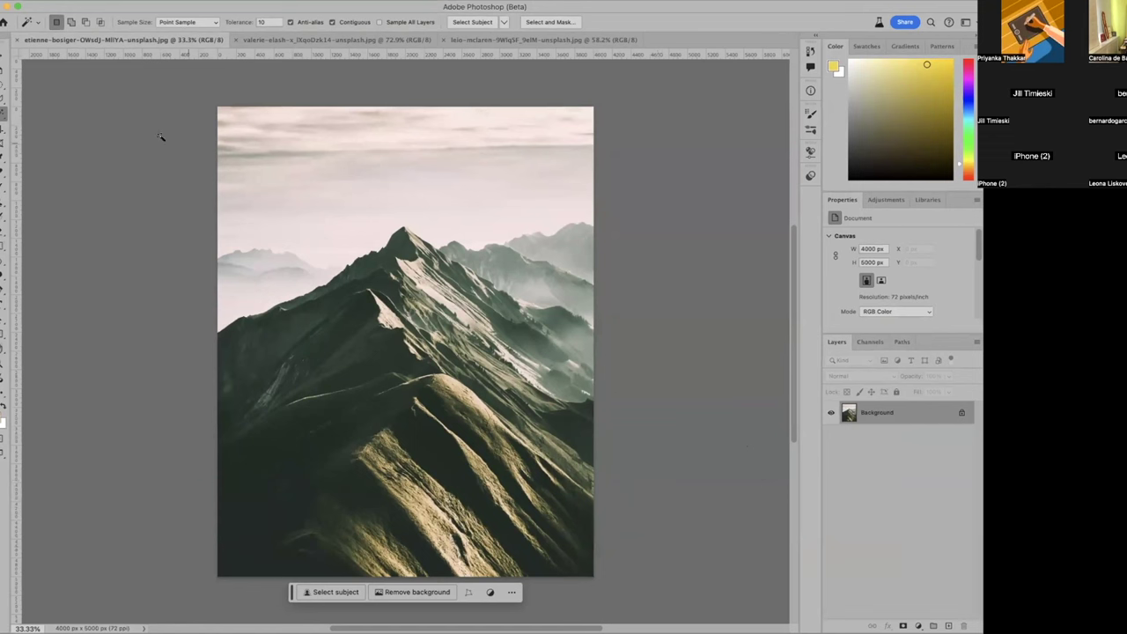
pyautogui.click(294, 41)
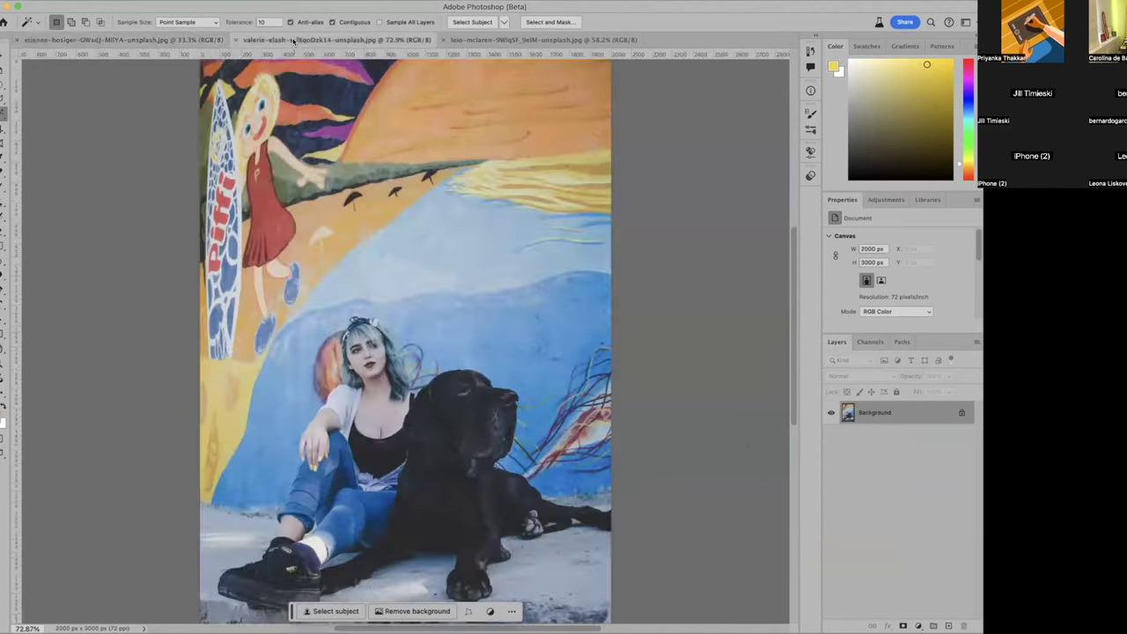
pyautogui.click(497, 41)
pyautogui.click(129, 41)
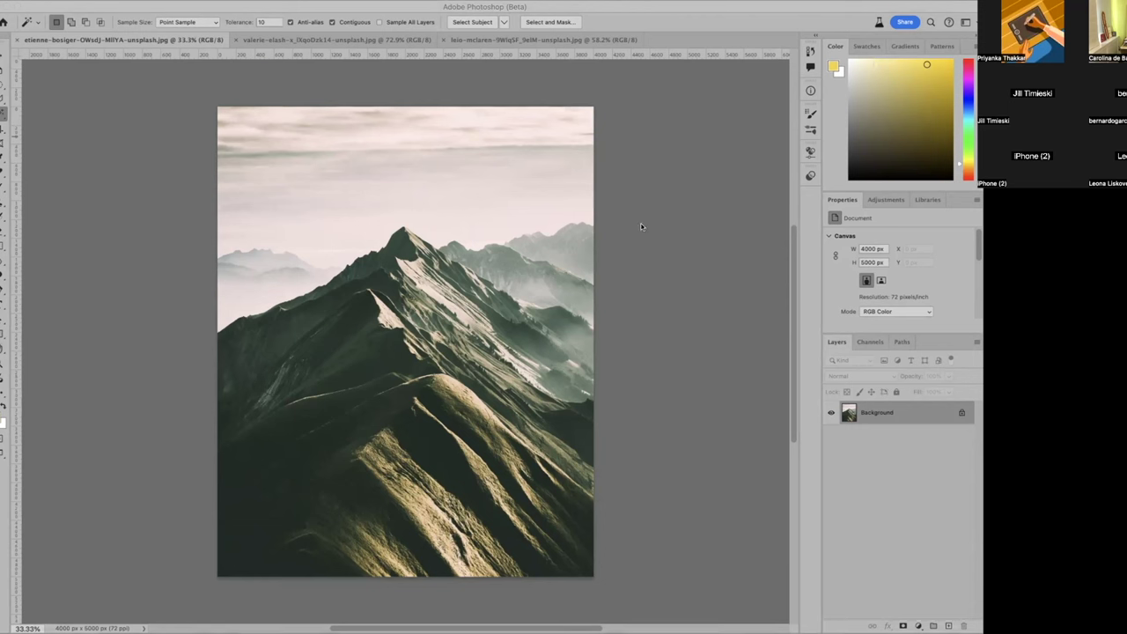
pyautogui.click(146, 152)
pyautogui.click(105, 0)
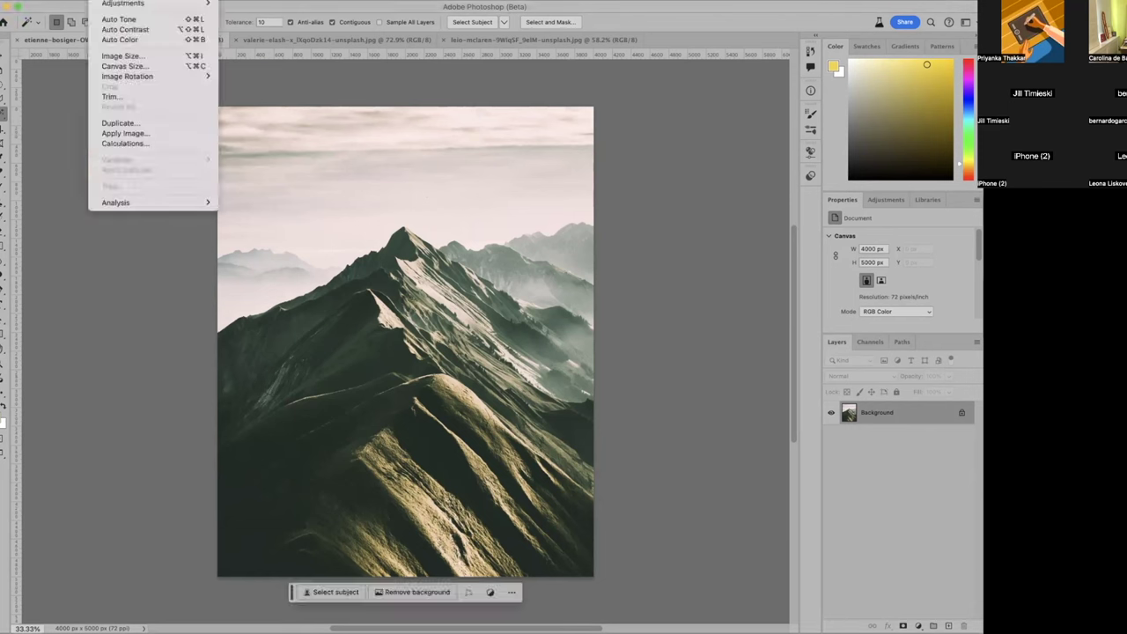
pyautogui.click(117, 66)
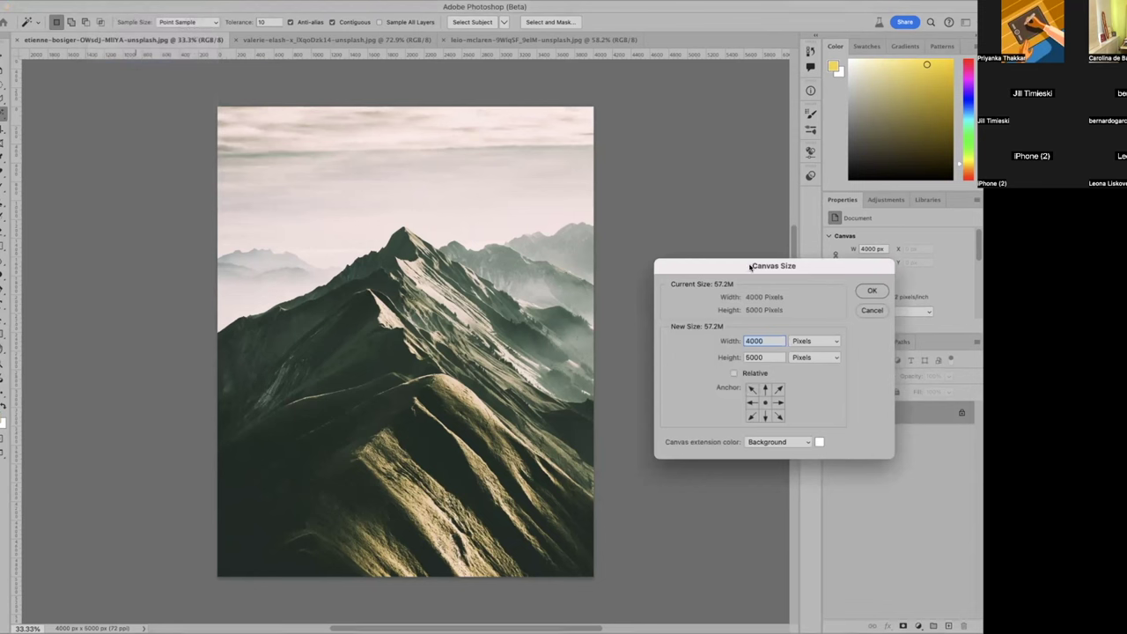
pyautogui.moveTo(749, 265); pyautogui.dragTo(712, 203)
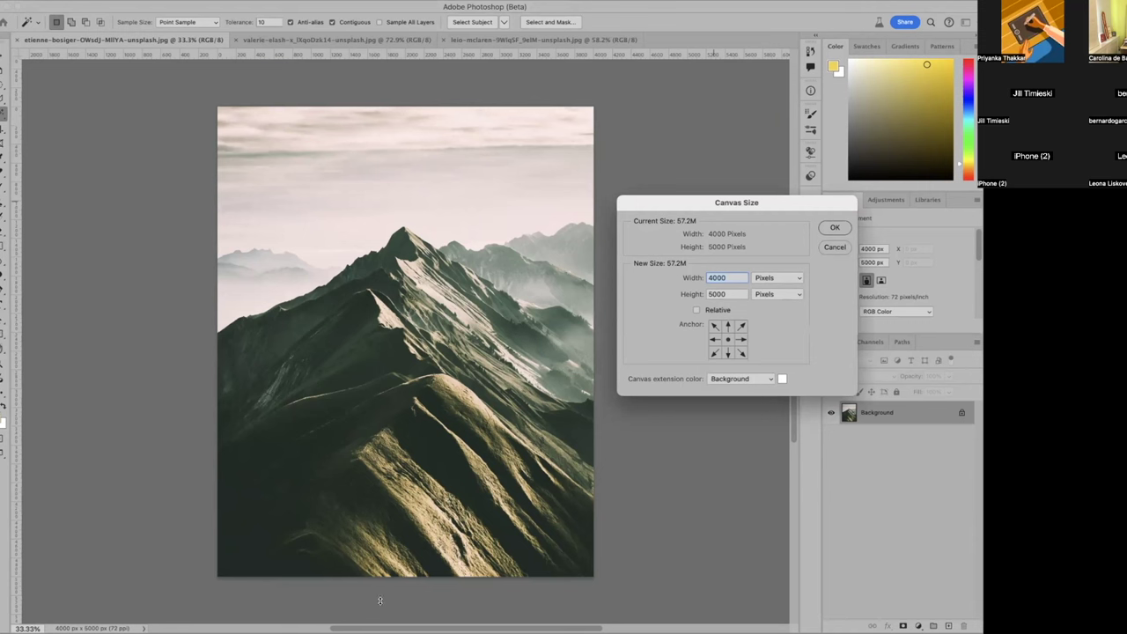
pyautogui.press('Escape')
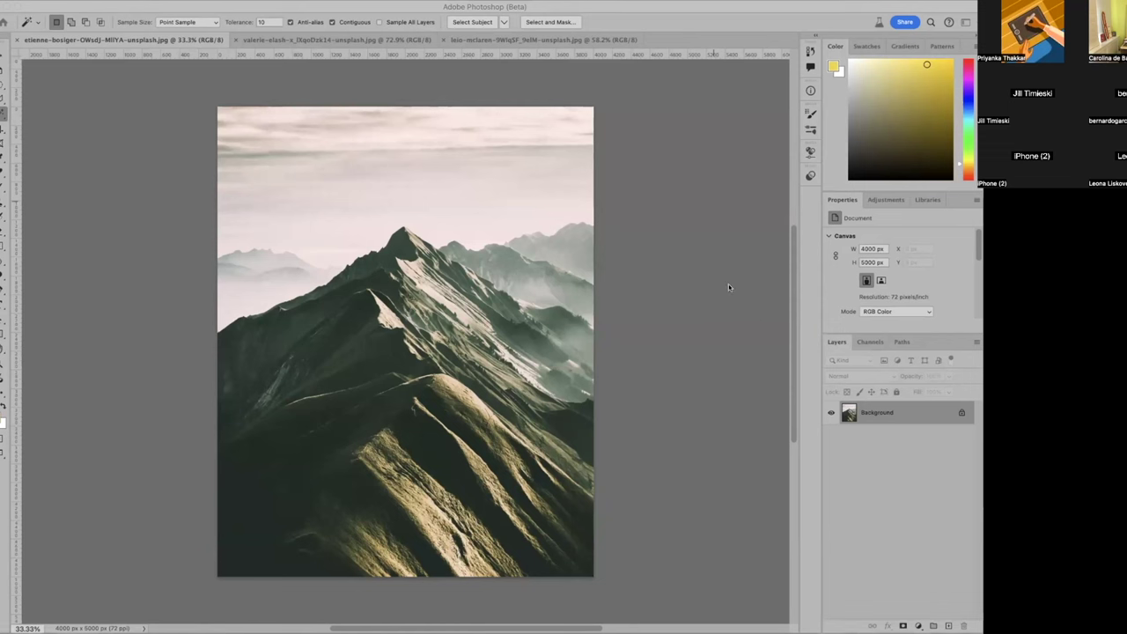
# Step: Set canvas width to 8889 px, anchored middle-right, extending with the background colour
pyautogui.hotkey('ctrl', 'alt', 'c')
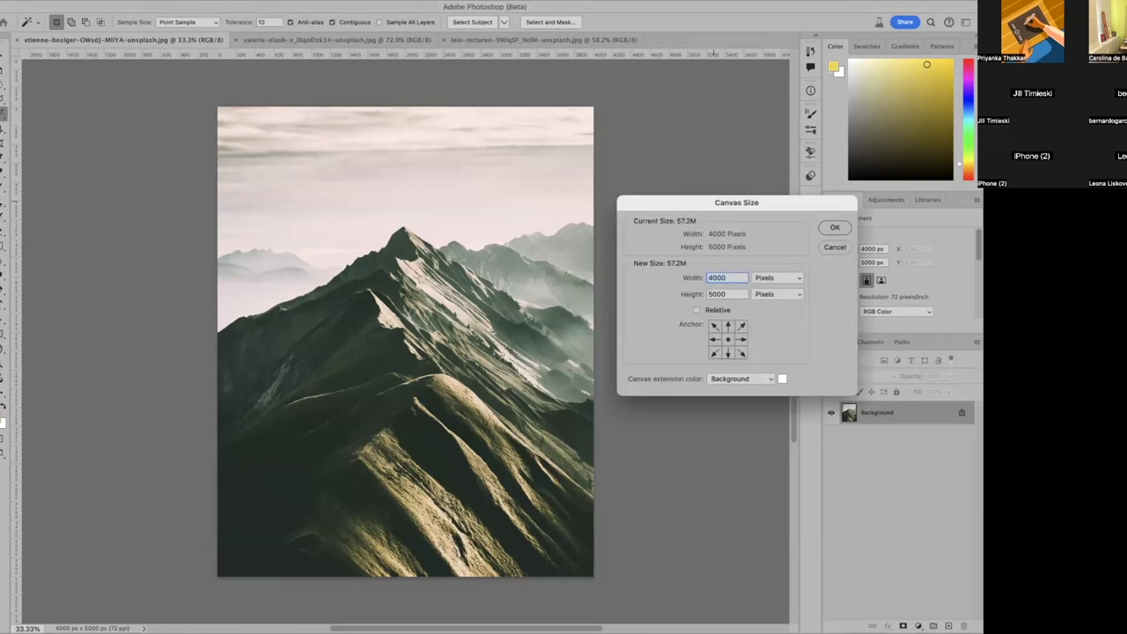
pyautogui.write('888')
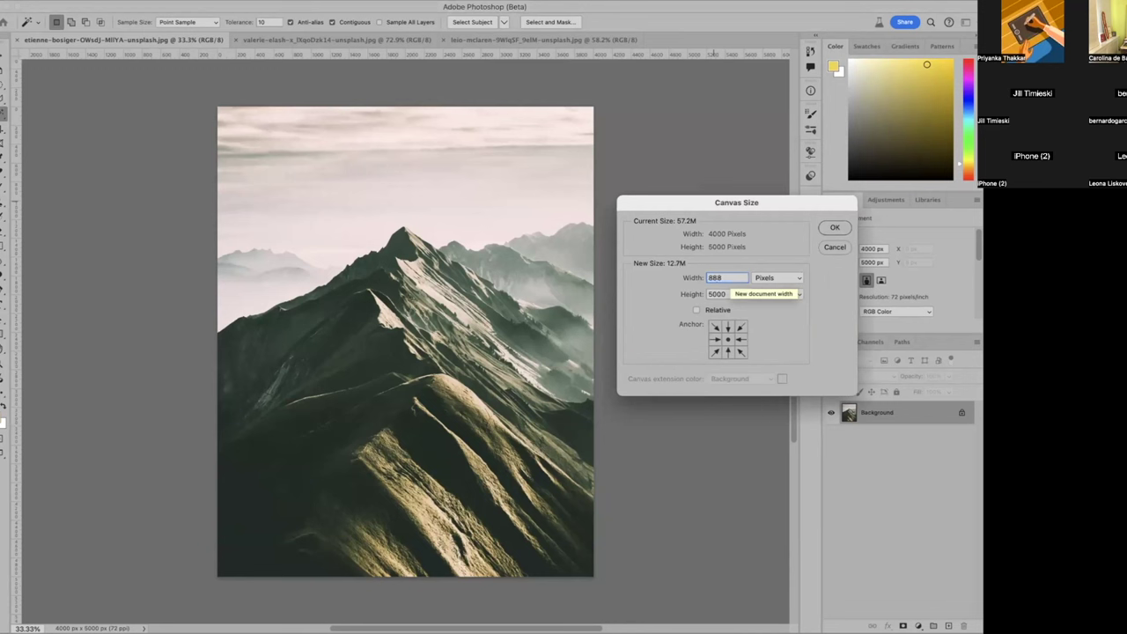
pyautogui.write('9')
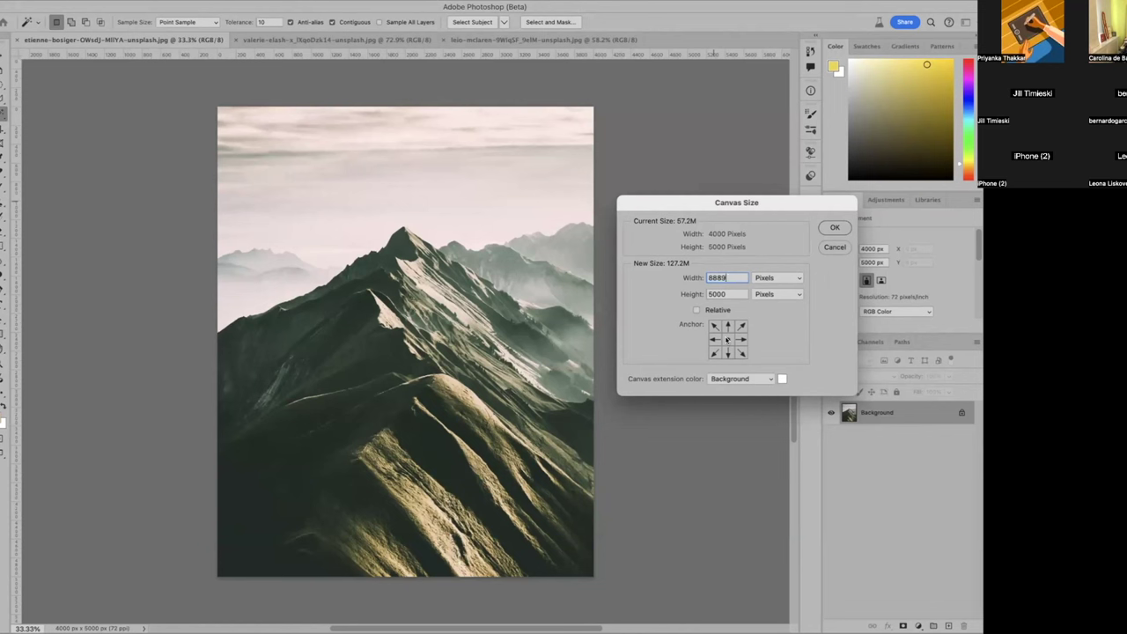
pyautogui.click(715, 339)
pyautogui.click(740, 341)
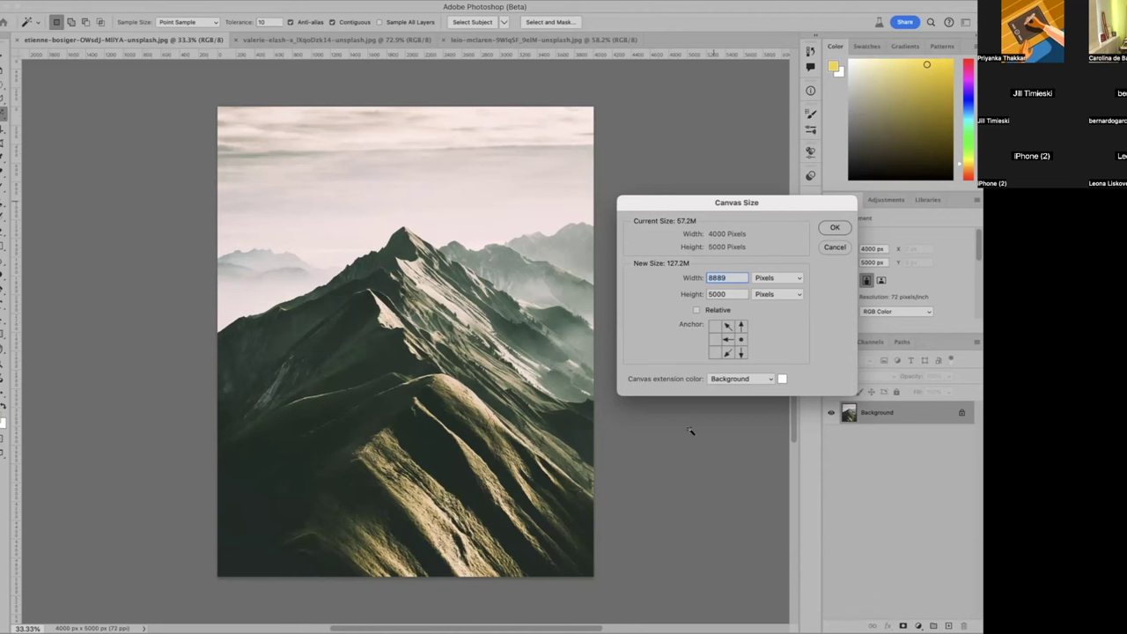
pyautogui.click(733, 381)
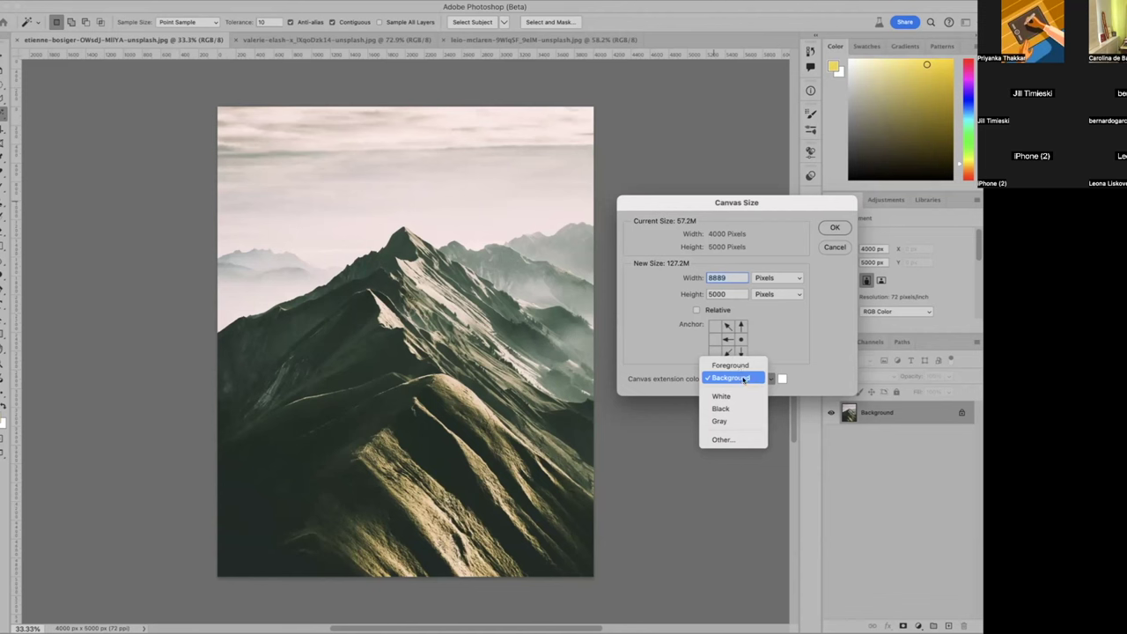
pyautogui.click(744, 377)
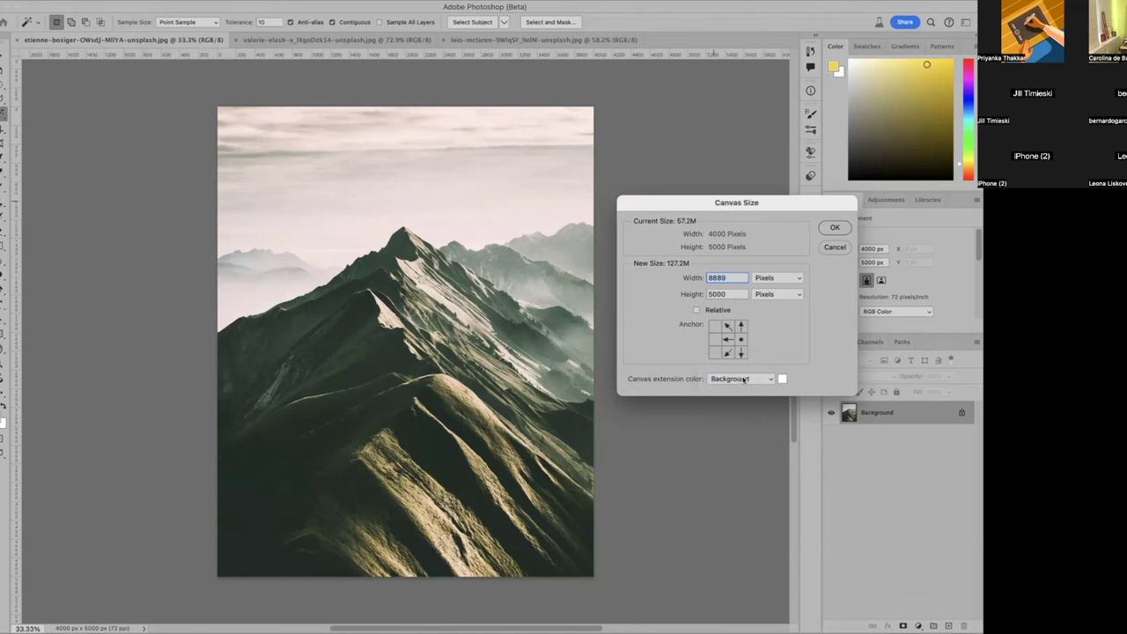
pyautogui.click(832, 228)
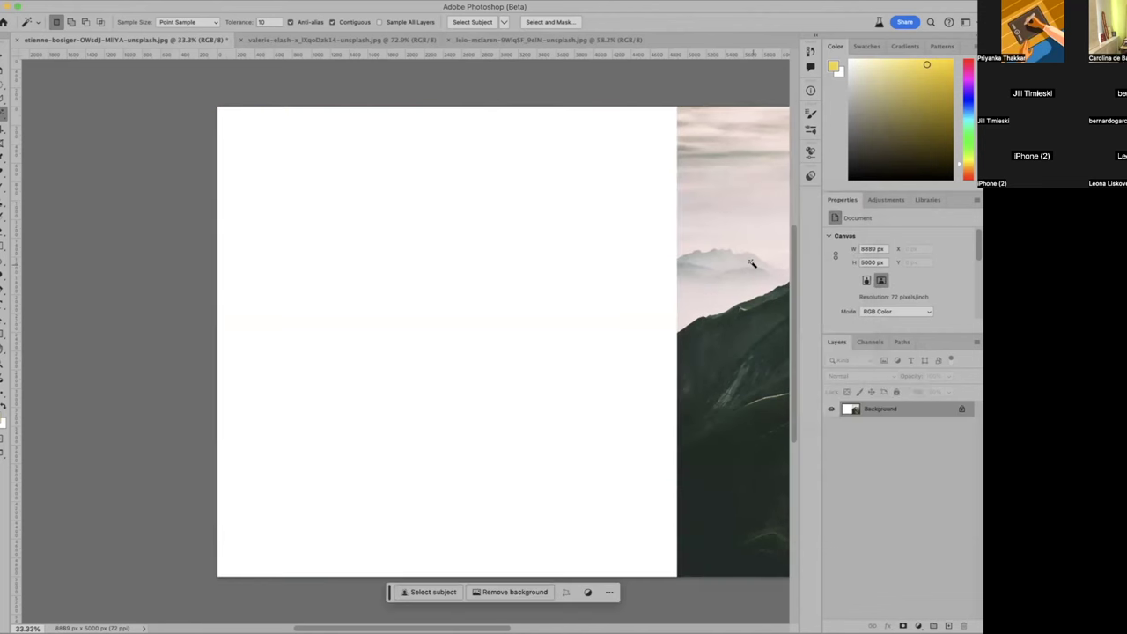
# Step: Fit the image on screen, select the white left area, and choose Expand Selection
pyautogui.press('super+0')
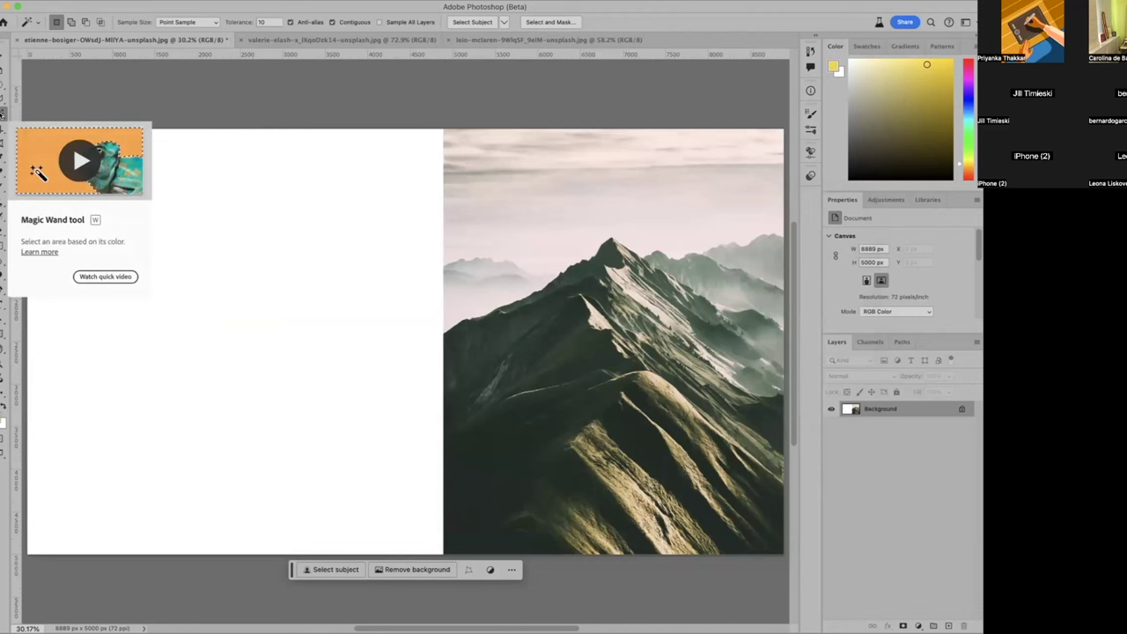
pyautogui.click(225, 274)
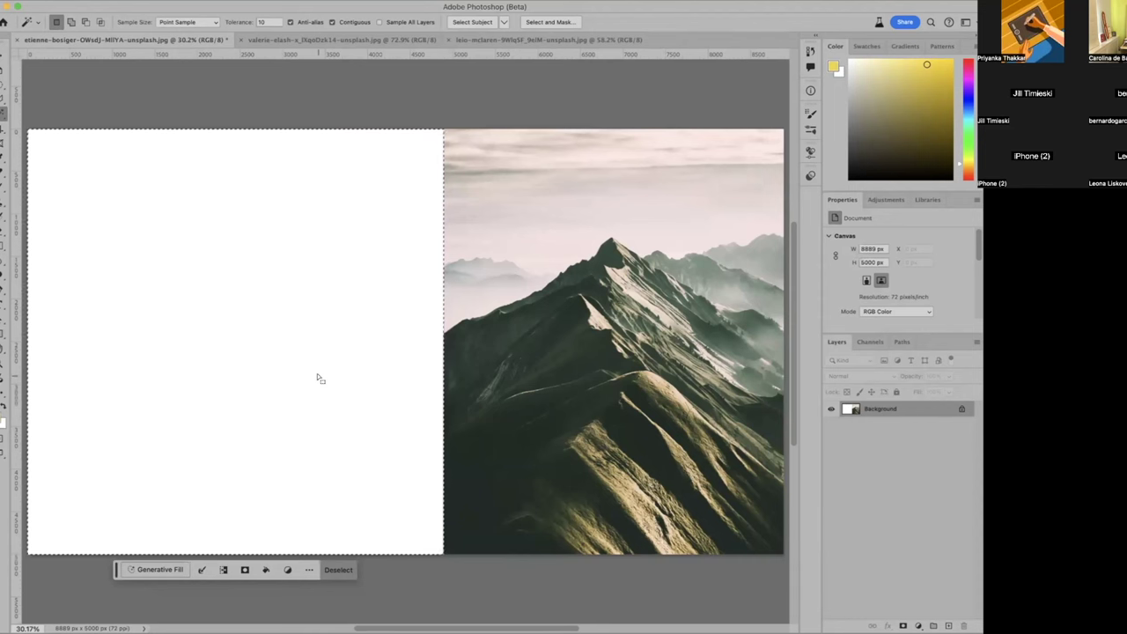
pyautogui.click(202, 571)
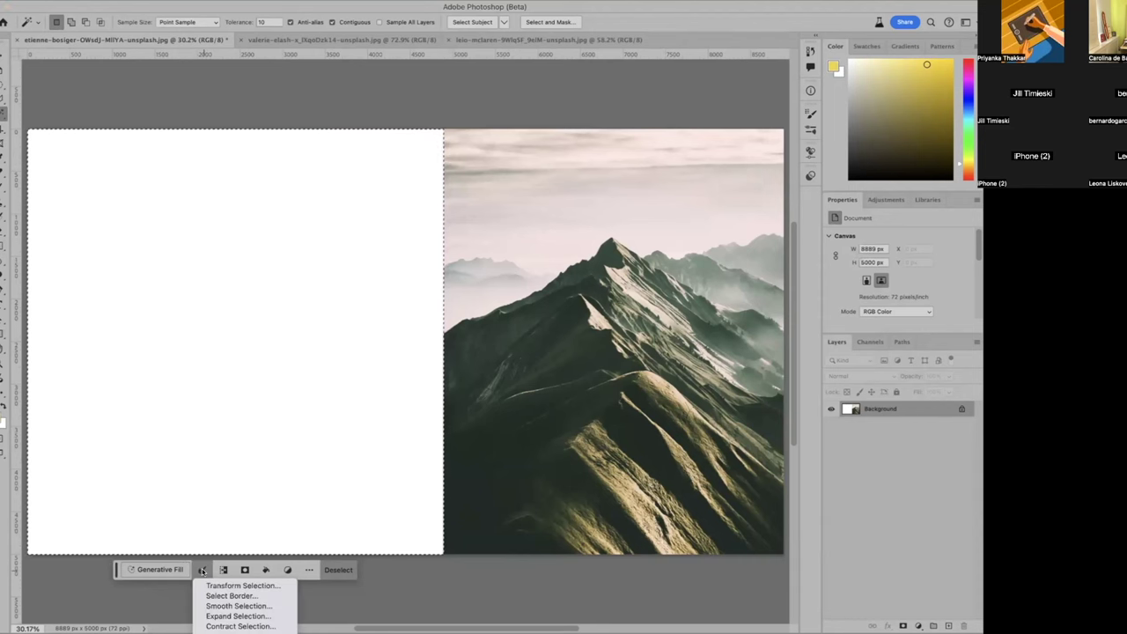
pyautogui.click(213, 616)
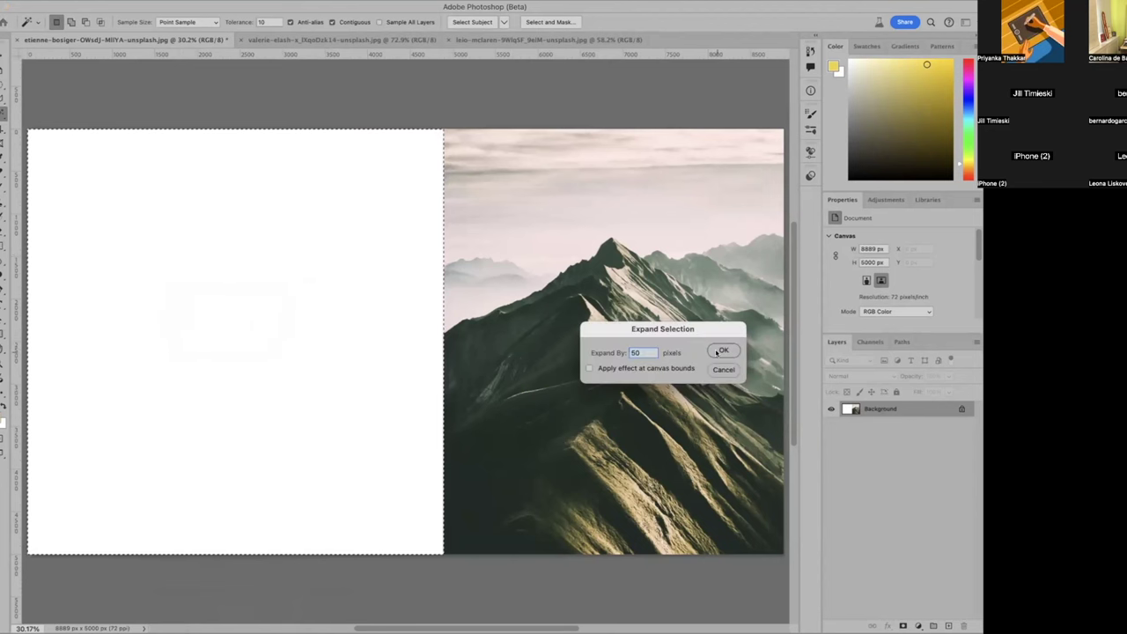
# Step: Expand the white-area selection by 50 pixels
pyautogui.click(718, 351)
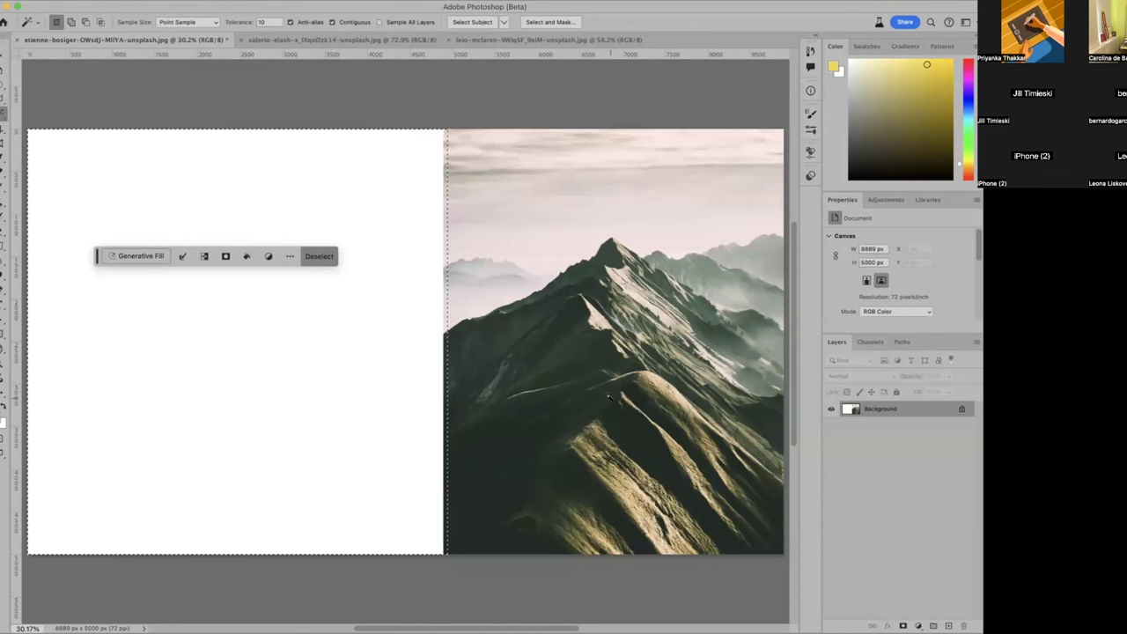
# Step: Feather the selection by 40 pixels, leaving the canvas-edge option off
pyautogui.click(182, 256)
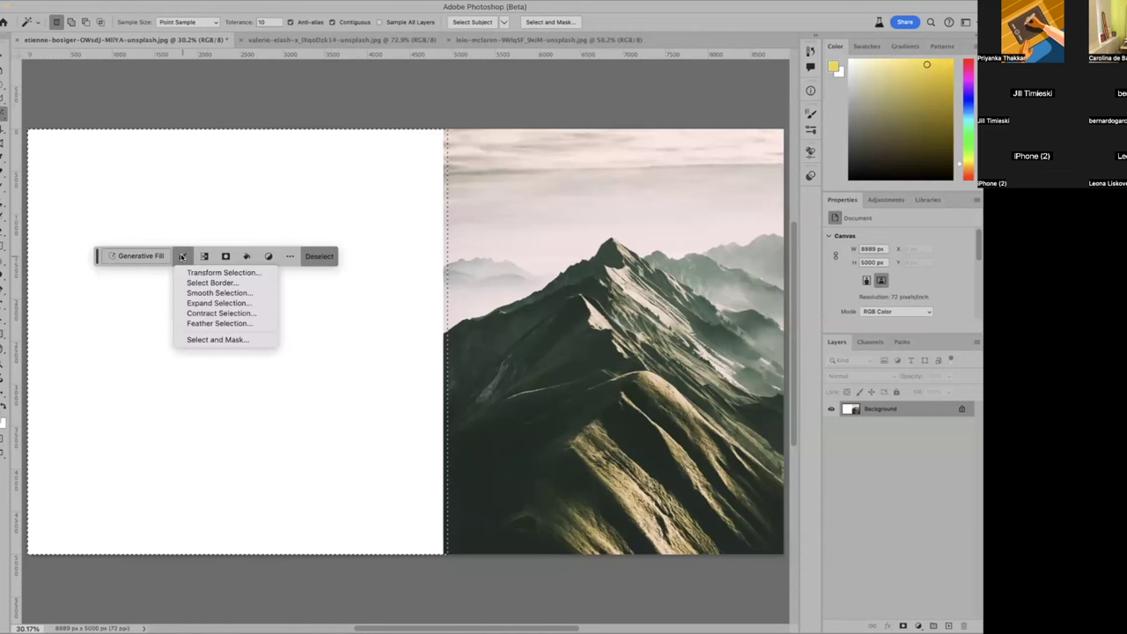
pyautogui.click(190, 324)
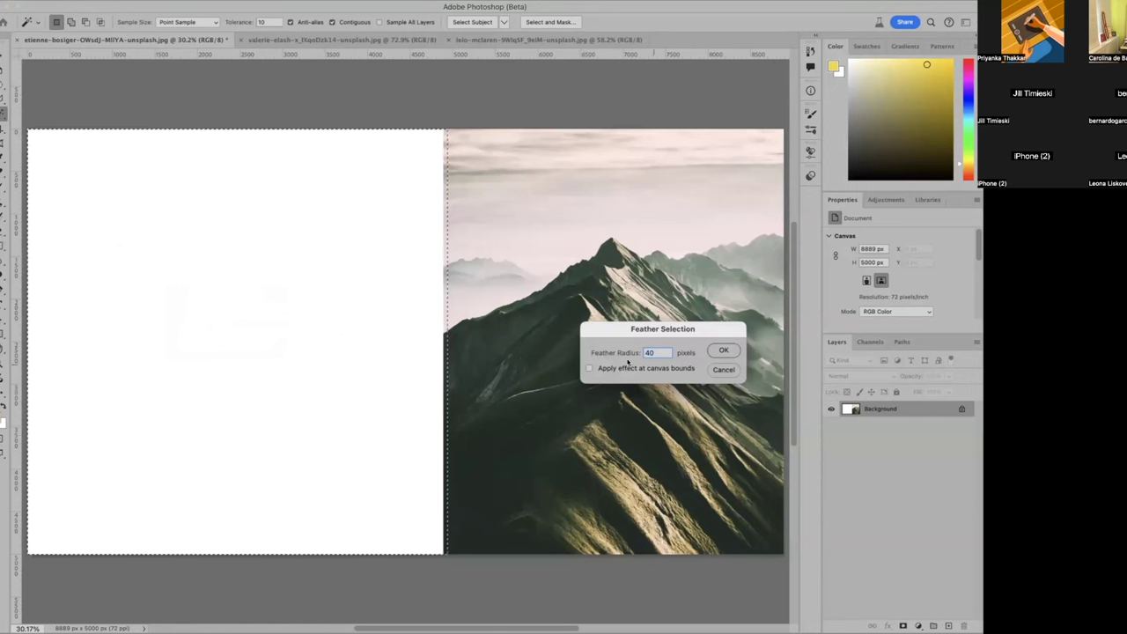
pyautogui.click(589, 368)
pyautogui.click(589, 369)
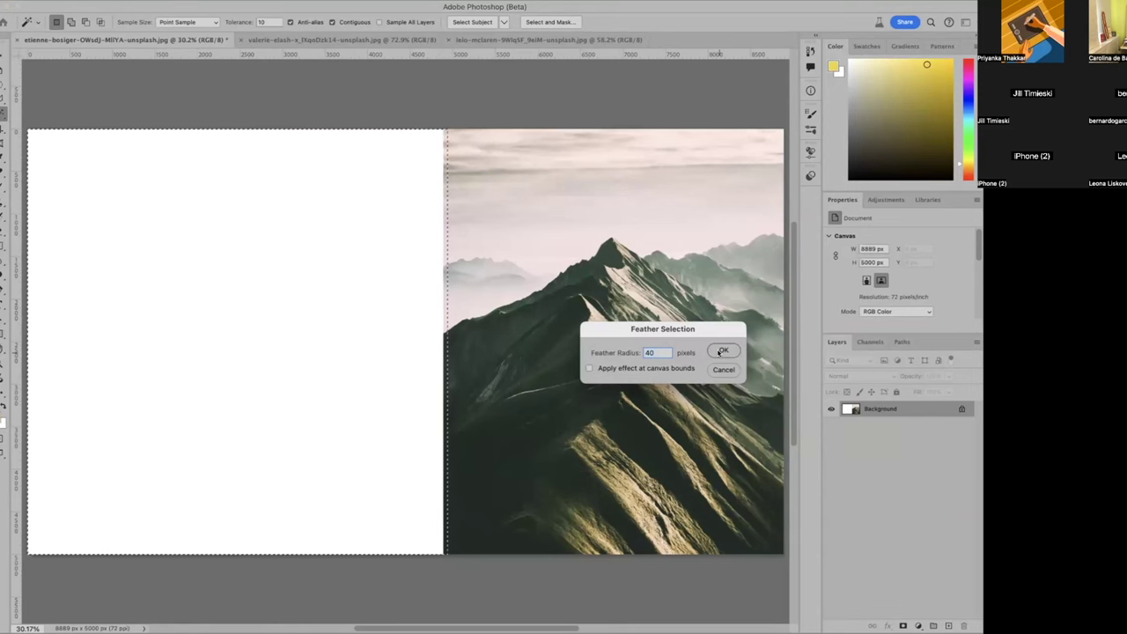
pyautogui.click(721, 351)
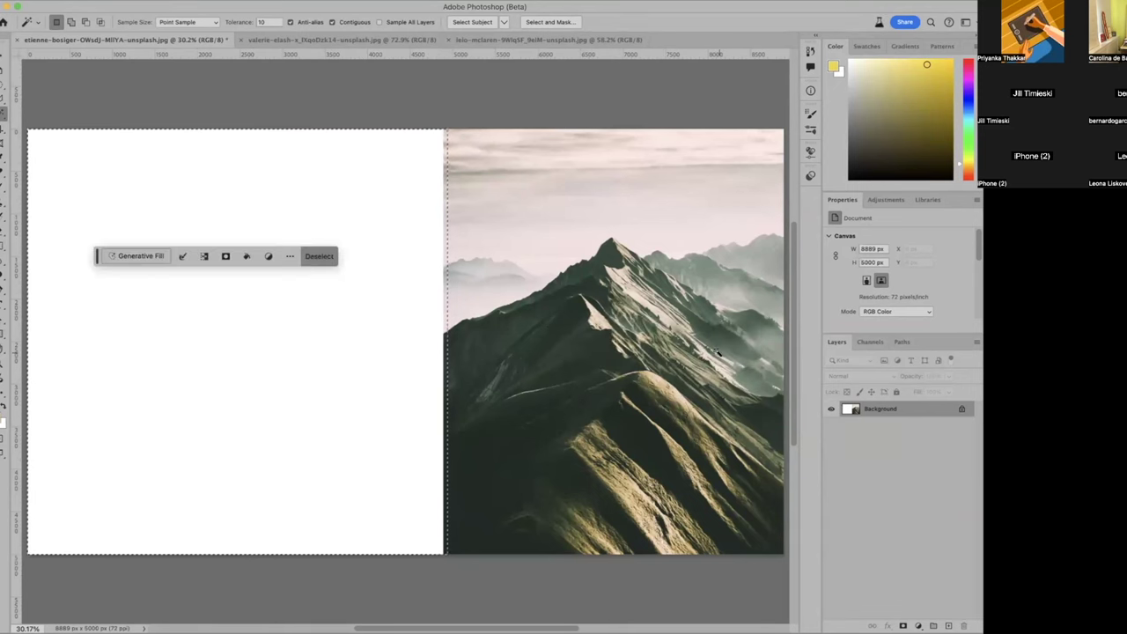
# Step: Run Generative Fill with an empty prompt to extend the mountains into the left area
pyautogui.click(129, 256)
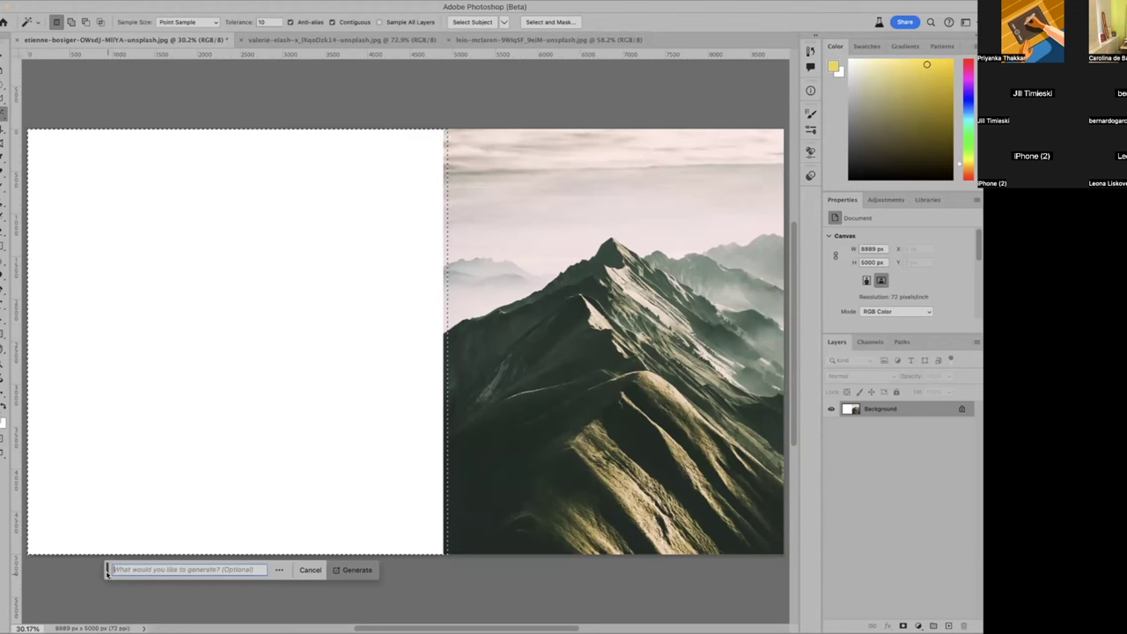
pyautogui.moveTo(107, 570); pyautogui.dragTo(143, 107)
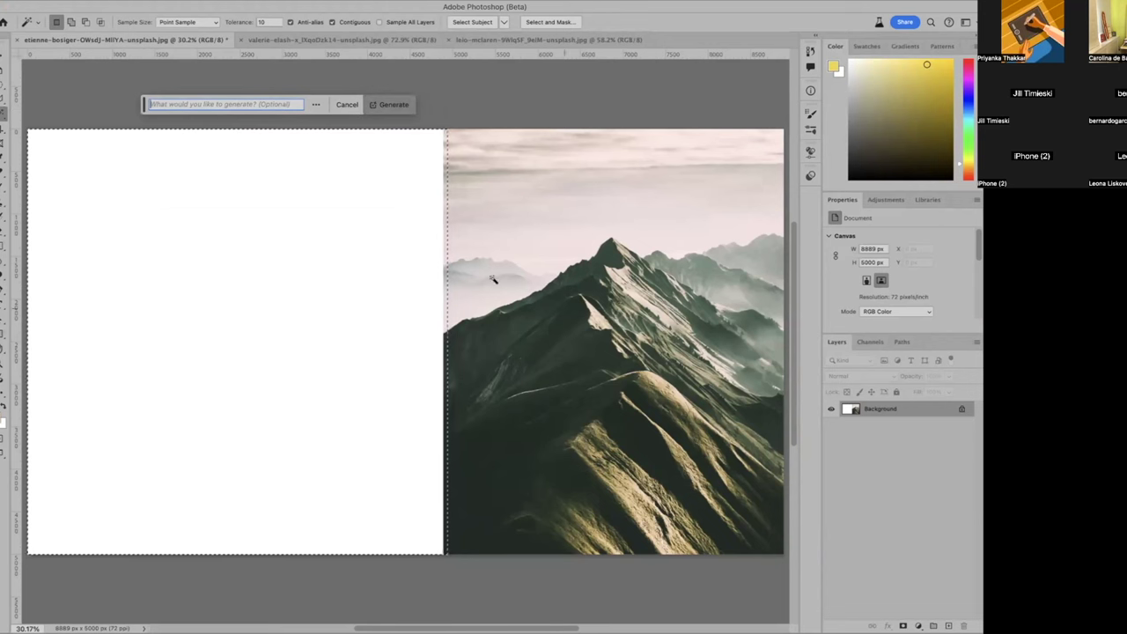
pyautogui.click(390, 107)
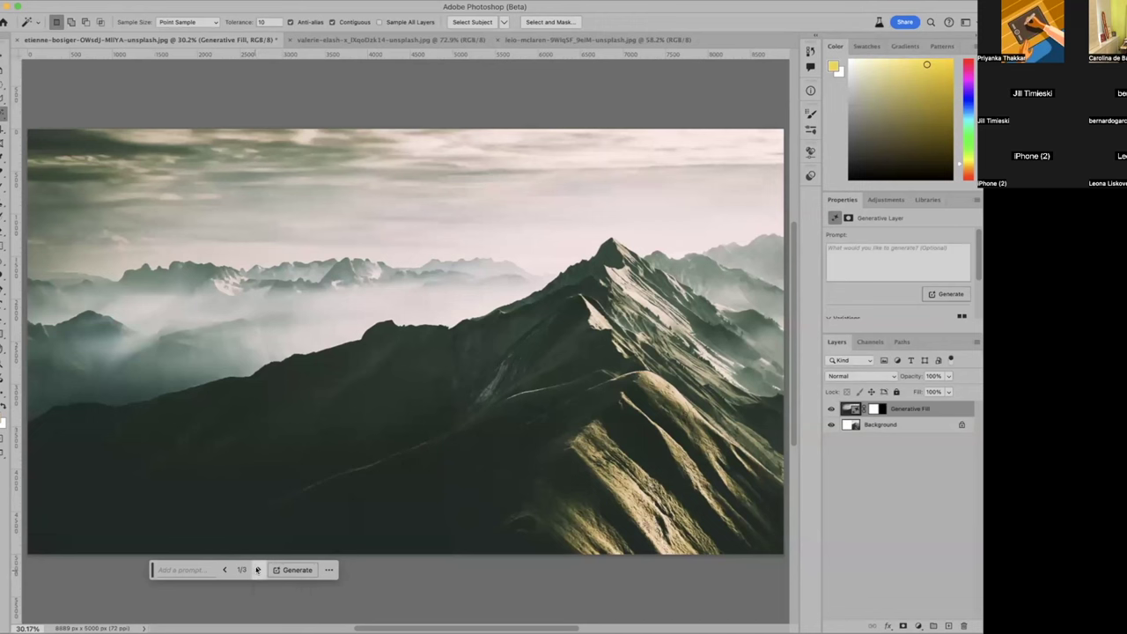
pyautogui.click(256, 570)
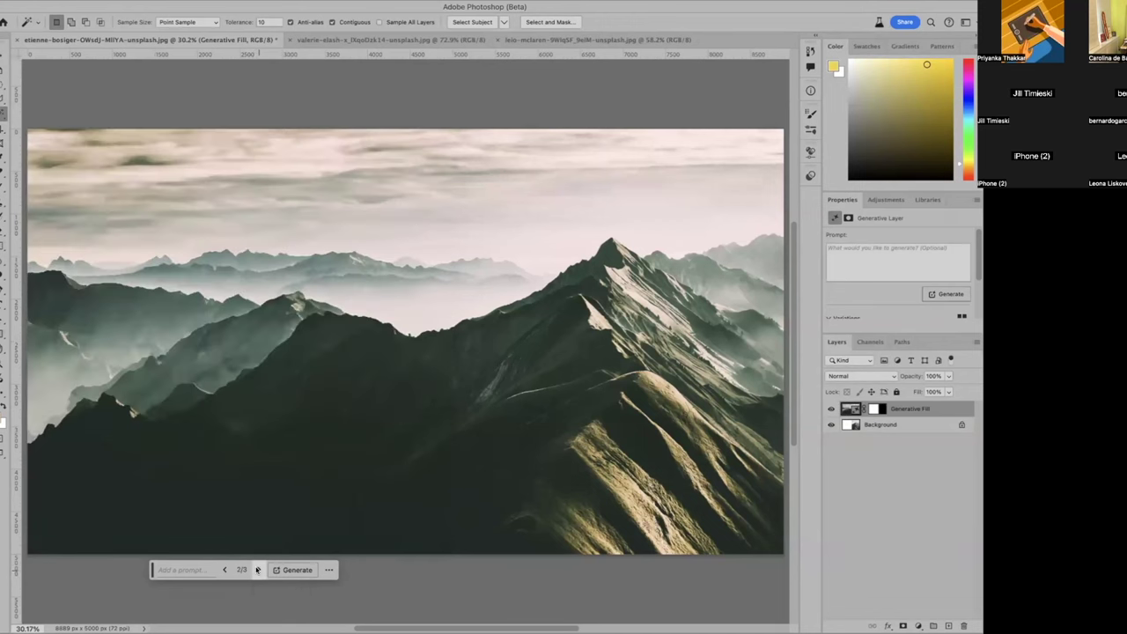
pyautogui.click(256, 570)
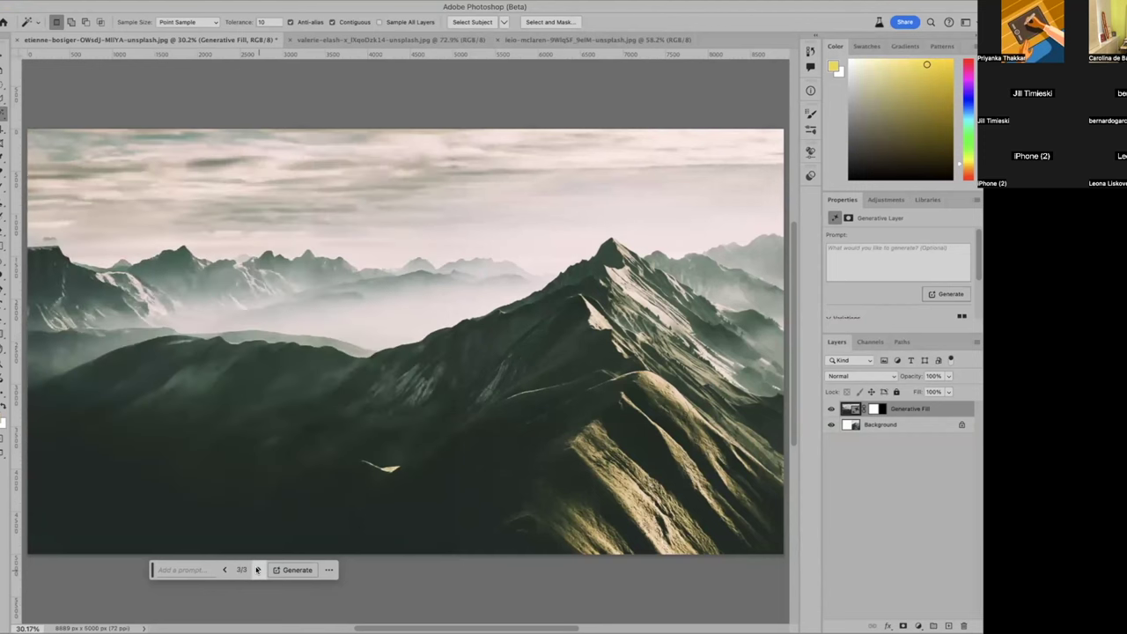
pyautogui.click(225, 570)
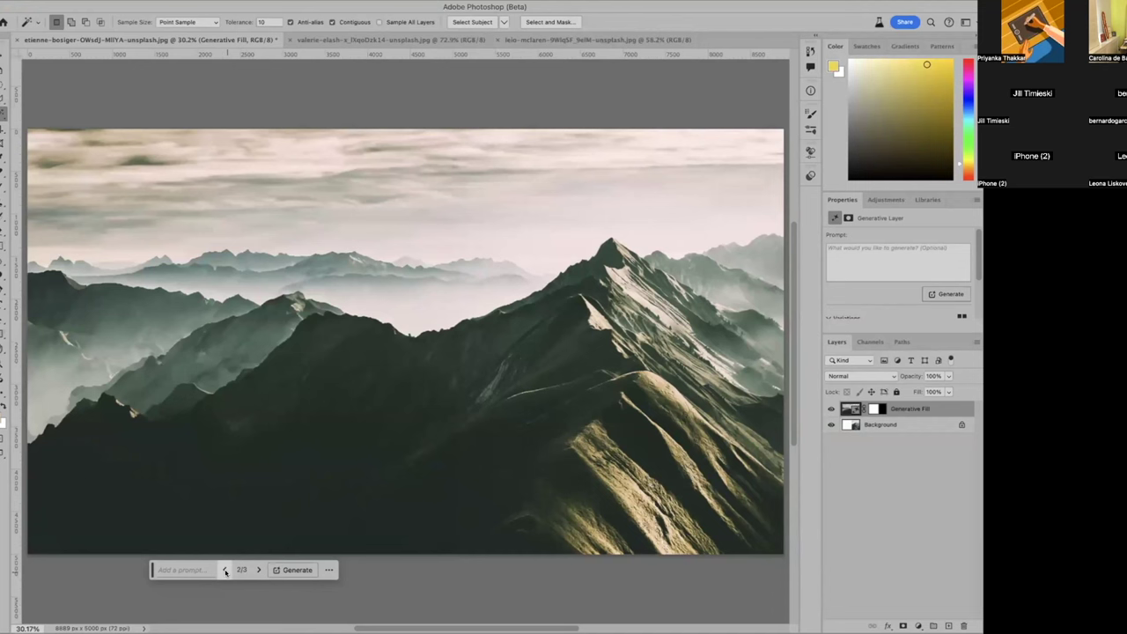
pyautogui.click(225, 571)
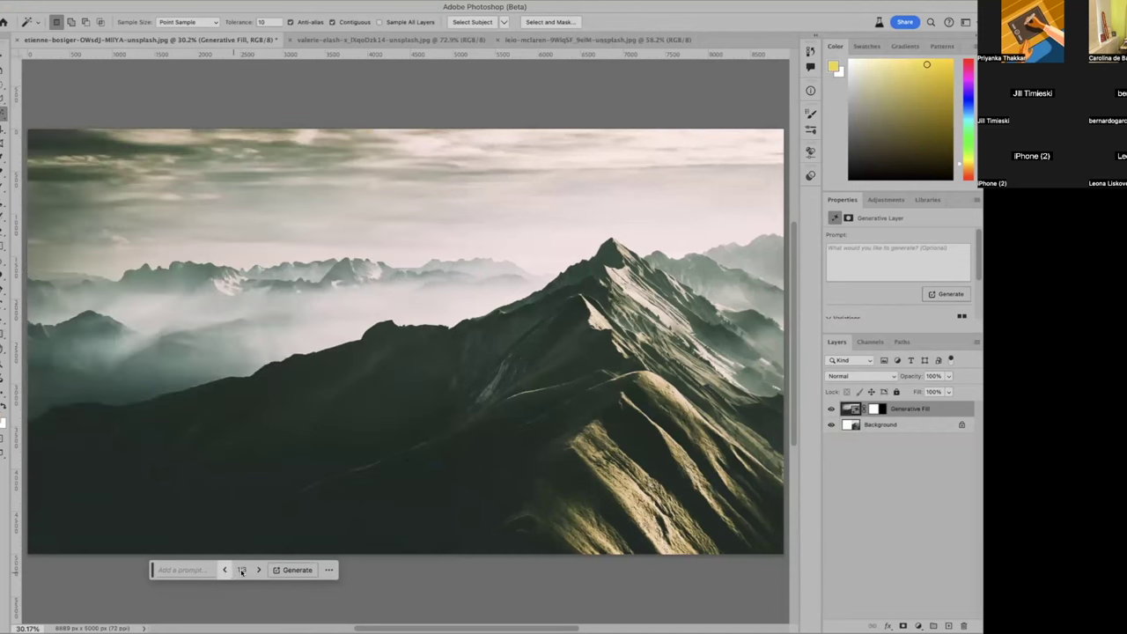
pyautogui.click(292, 570)
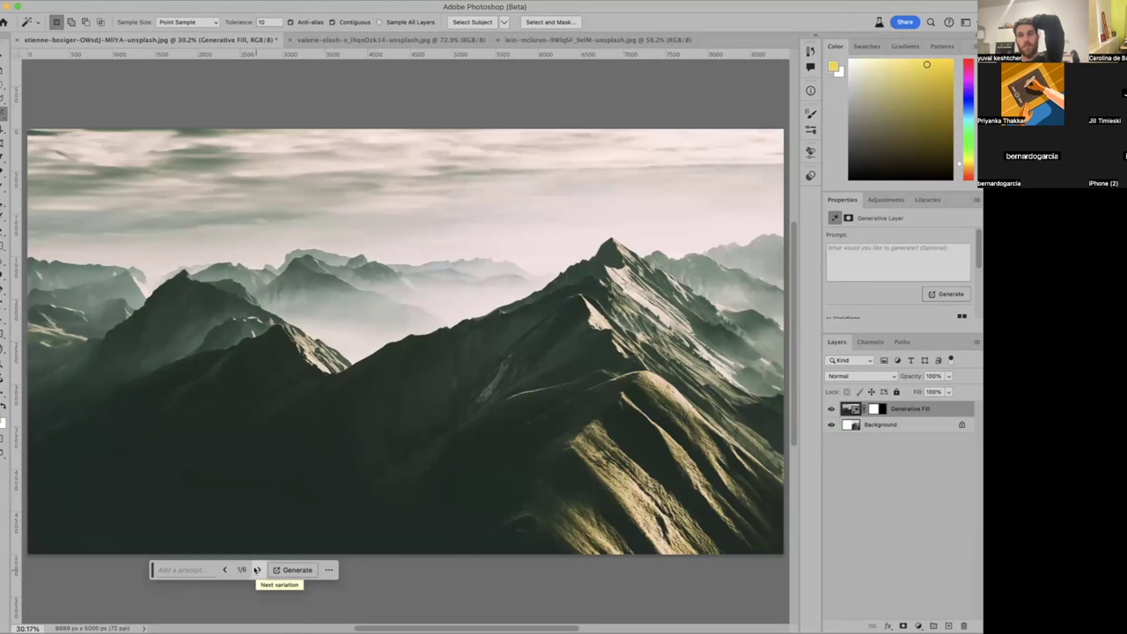
# Step: Cycle through the six generated variations and settle on variation 5 of 6
pyautogui.click(257, 569)
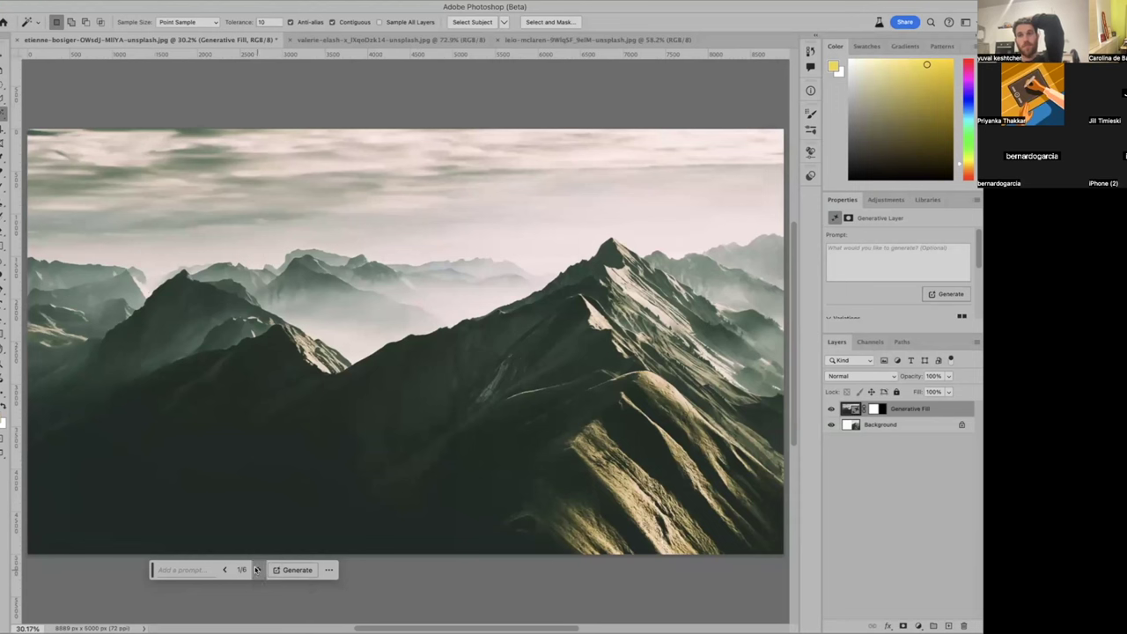
pyautogui.click(257, 570)
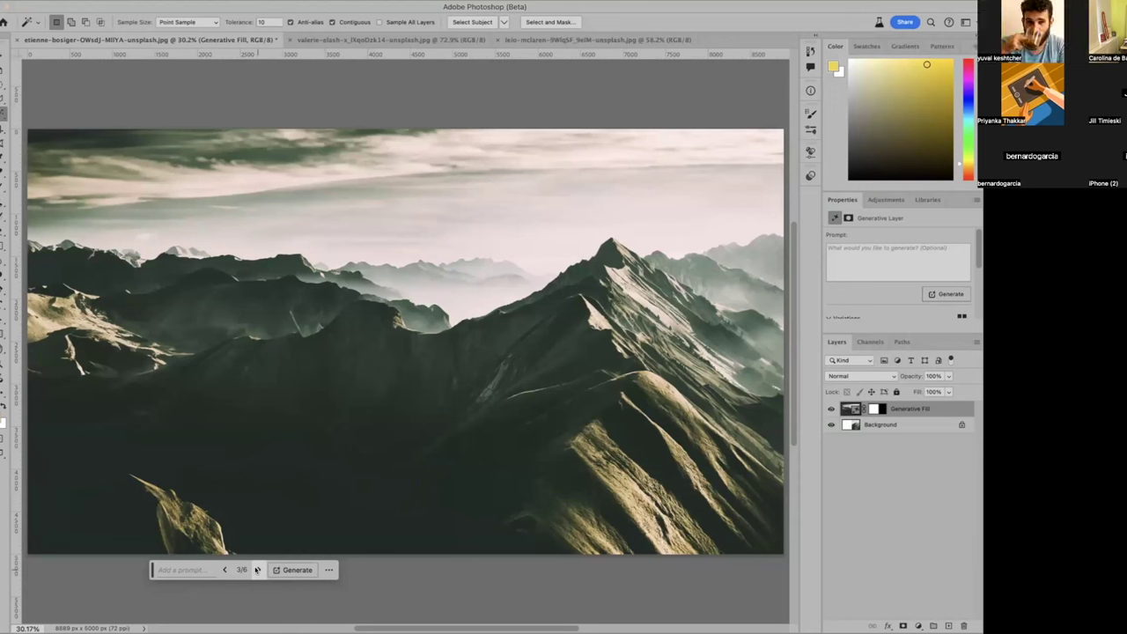
pyautogui.click(256, 570)
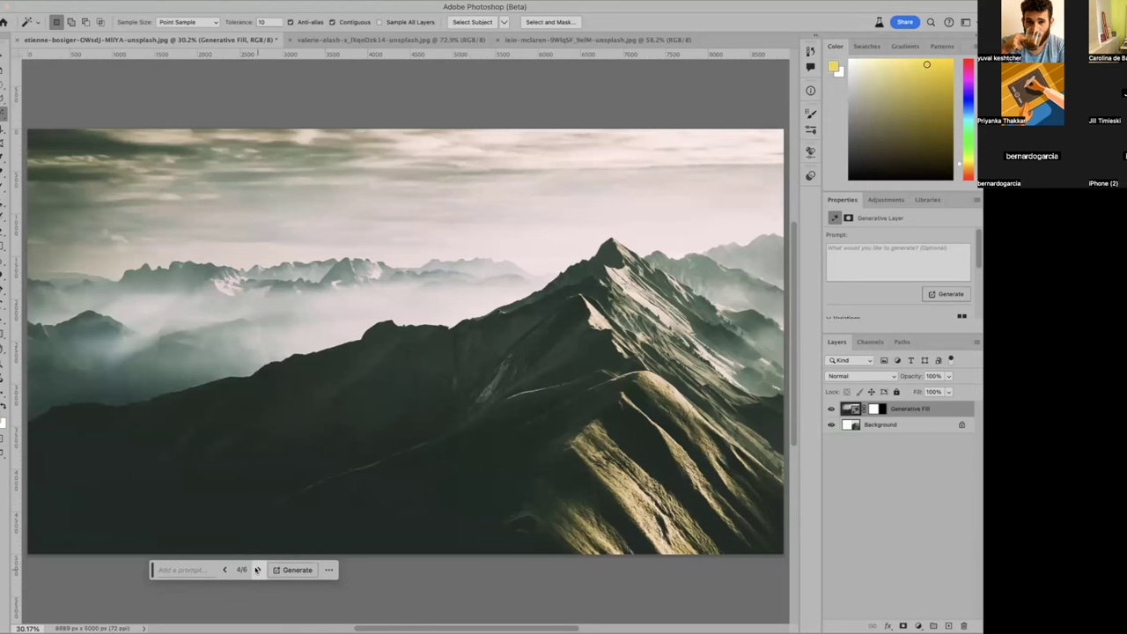
pyautogui.click(256, 570)
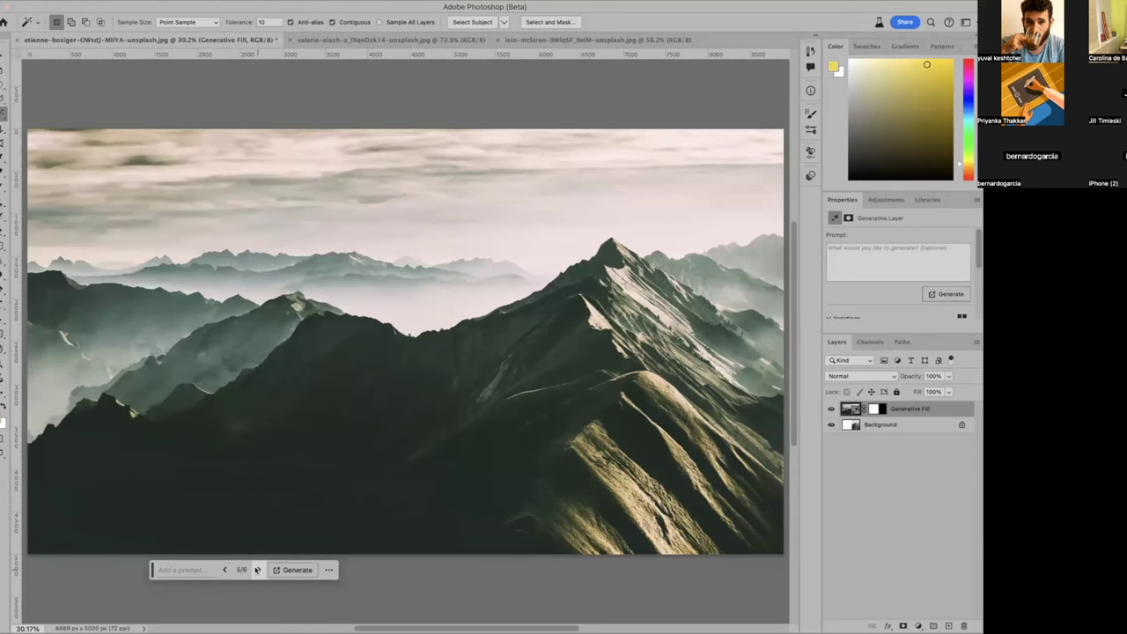
pyautogui.click(256, 570)
pyautogui.click(256, 570)
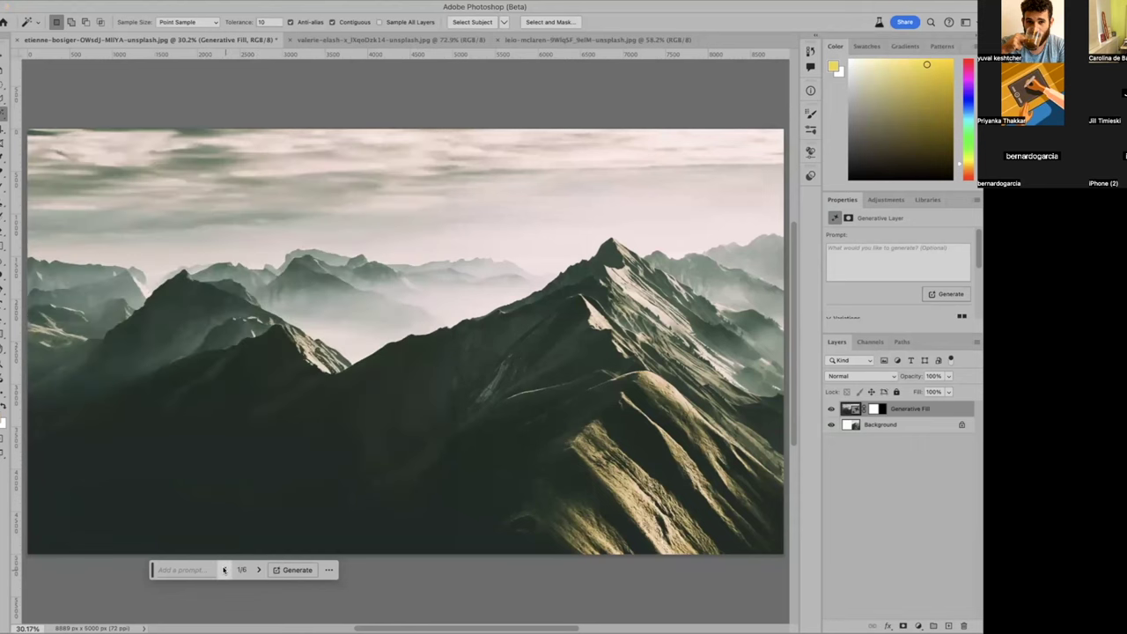
pyautogui.click(223, 570)
pyautogui.click(224, 570)
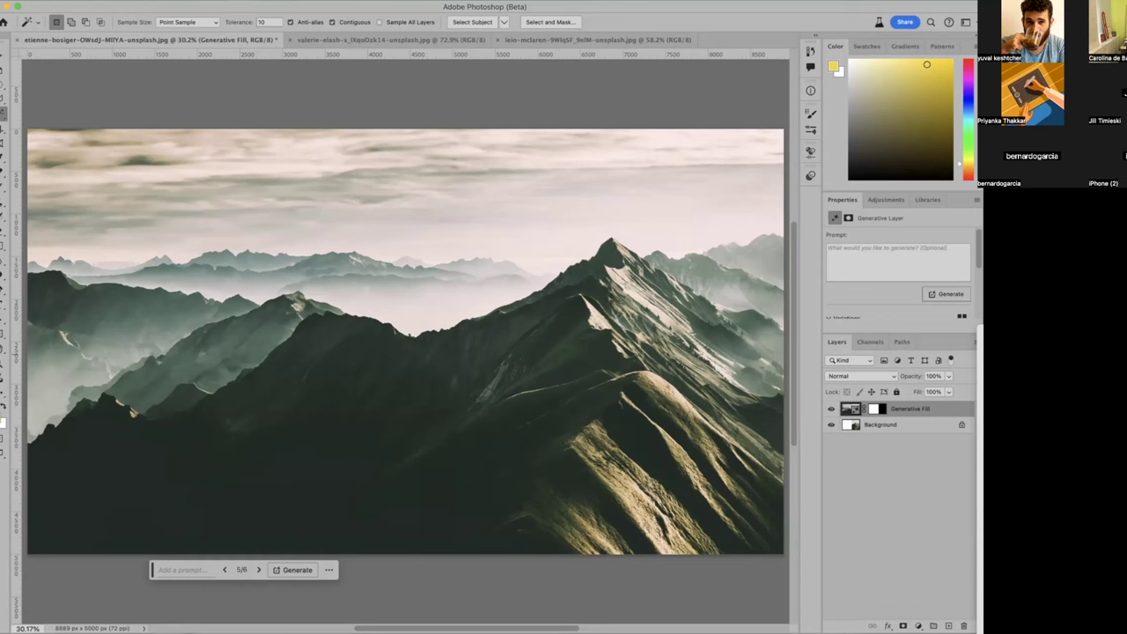
pyautogui.hotkey('ctrl', 'e')
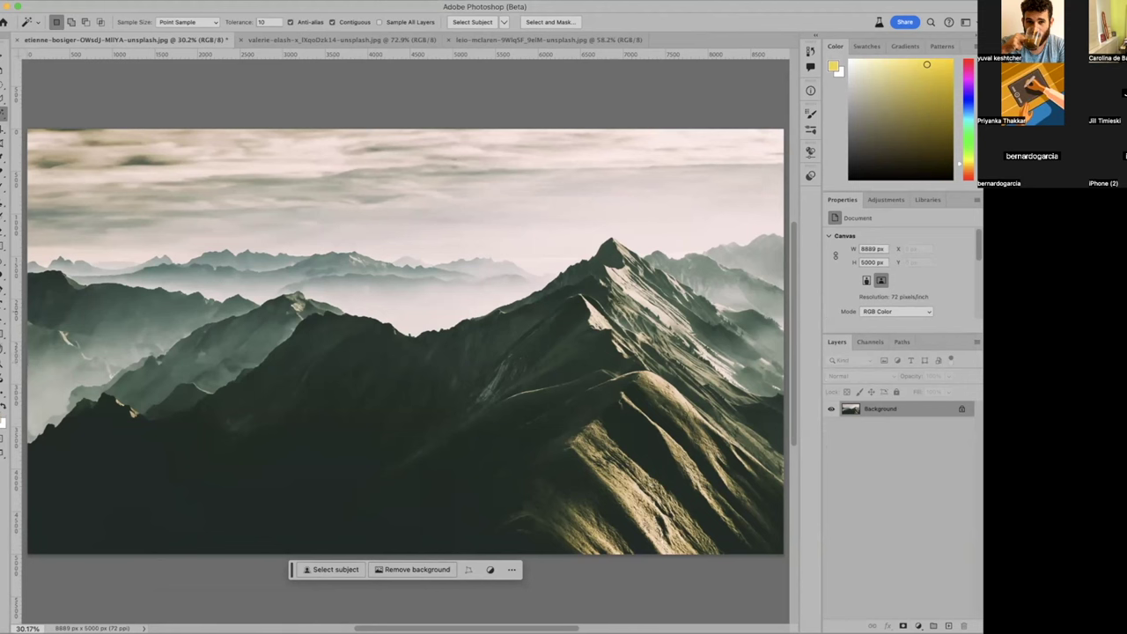
# Step: Heal the mountain flaw with a ~63 px Spot Healing Brush, then switch to the mural photo
pyautogui.click(5, 176)
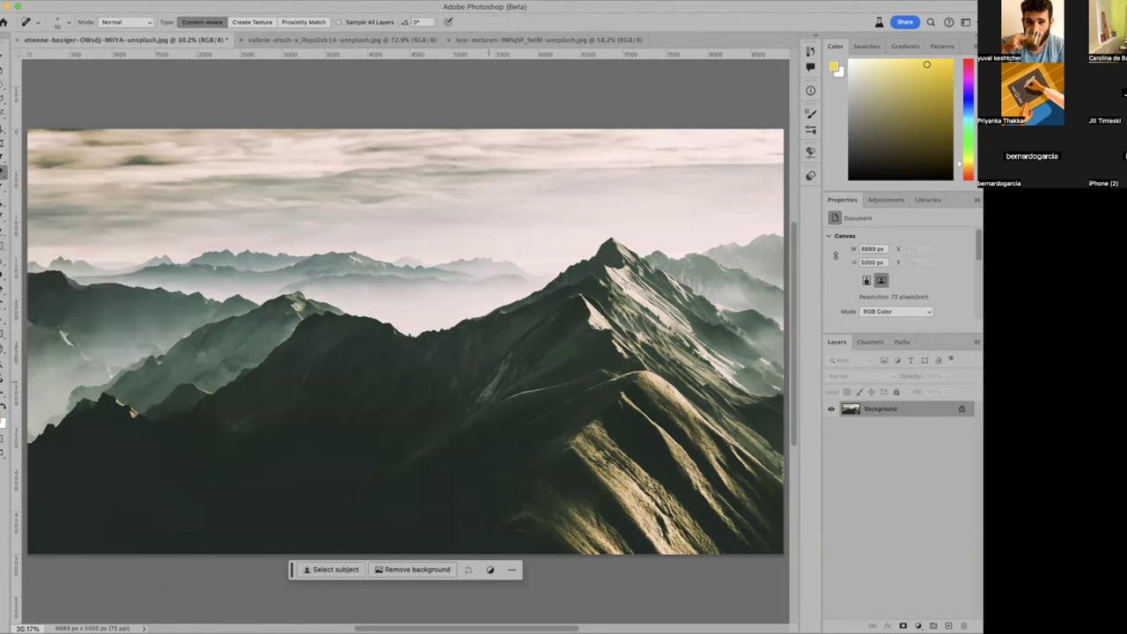
pyautogui.click(60, 21)
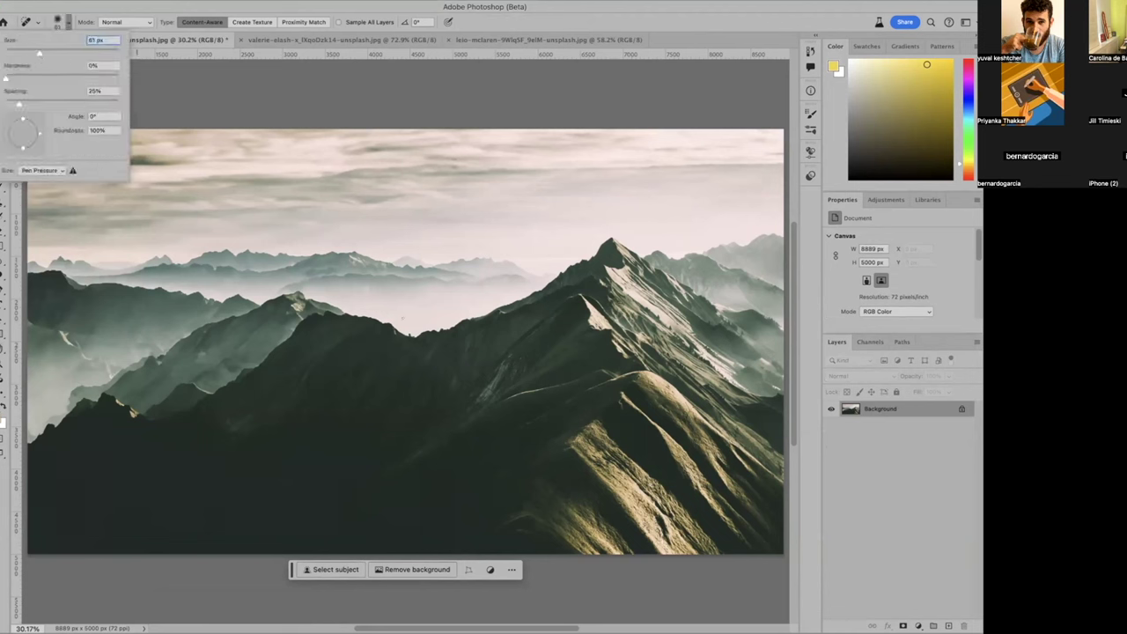
pyautogui.moveTo(38, 53); pyautogui.dragTo(57, 53)
pyautogui.moveTo(453, 411); pyautogui.dragTo(454, 453)
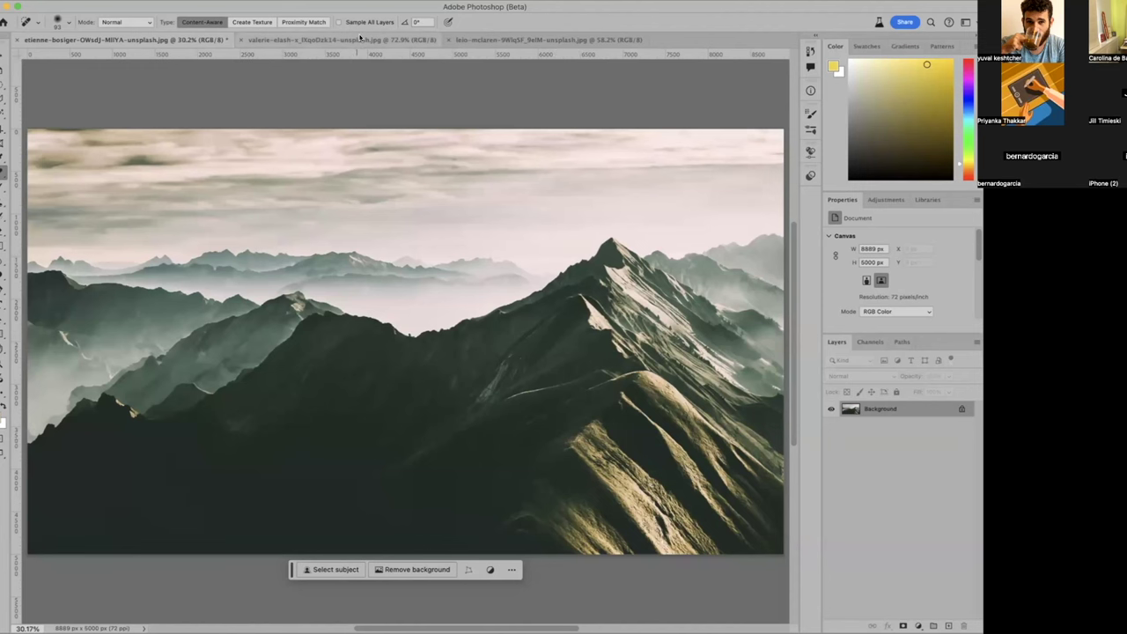
pyautogui.click(359, 39)
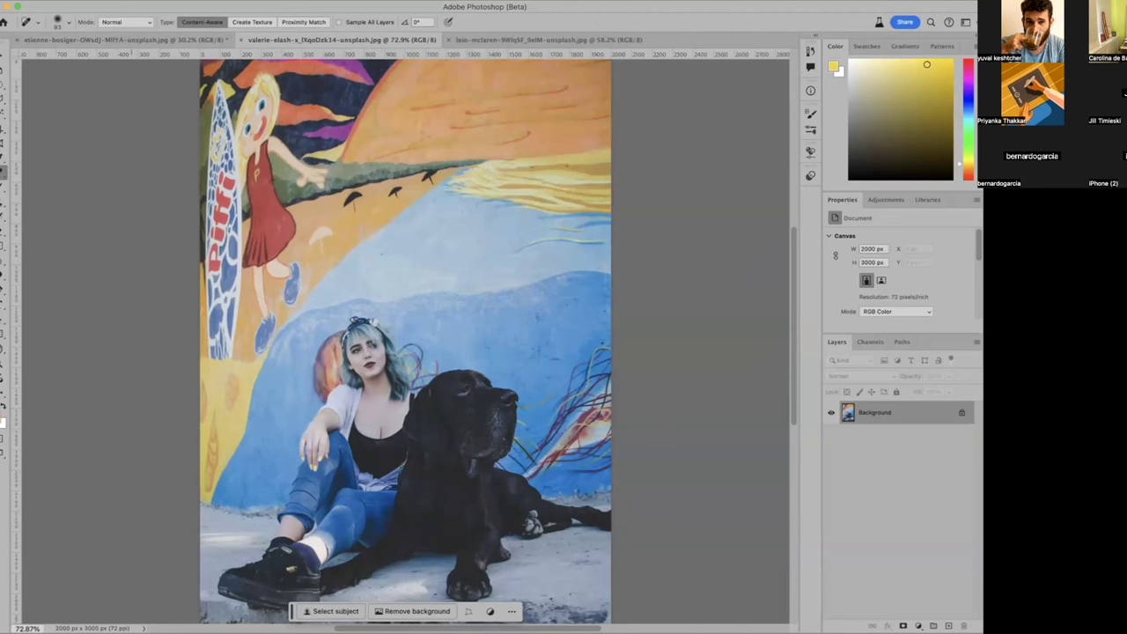
pyautogui.click(122, 1)
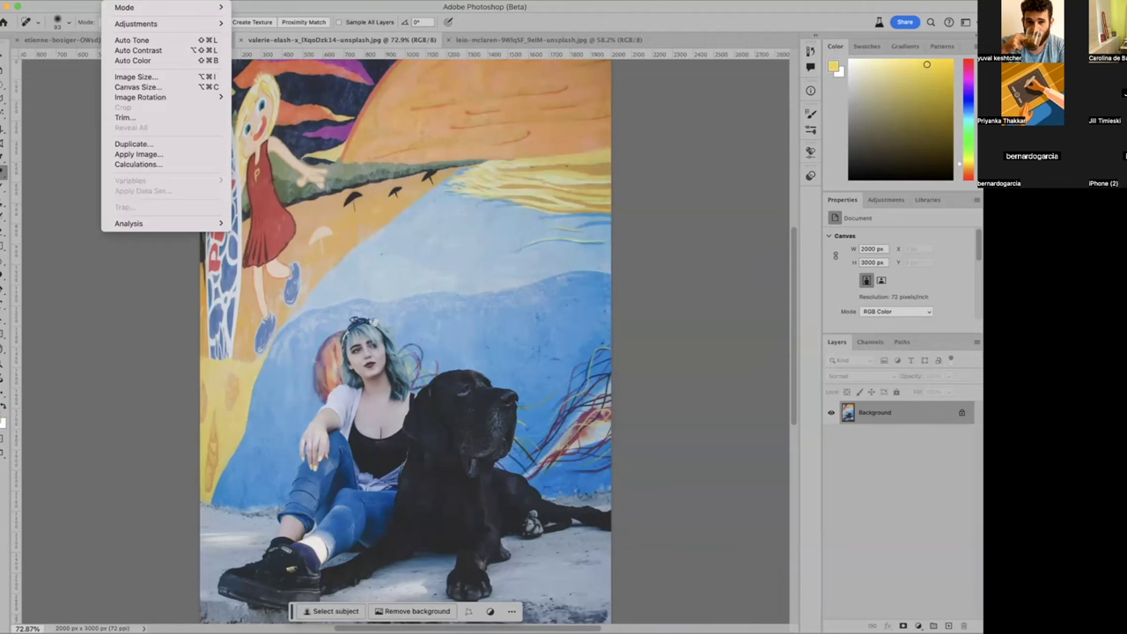
pyautogui.click(138, 77)
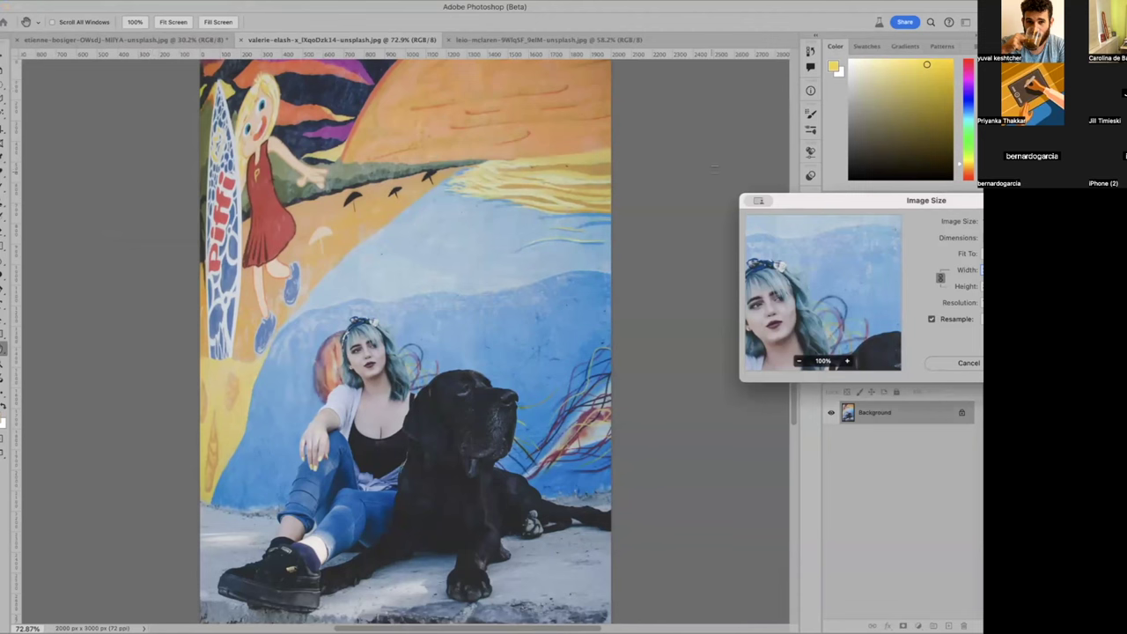
pyautogui.moveTo(837, 202); pyautogui.dragTo(465, 170)
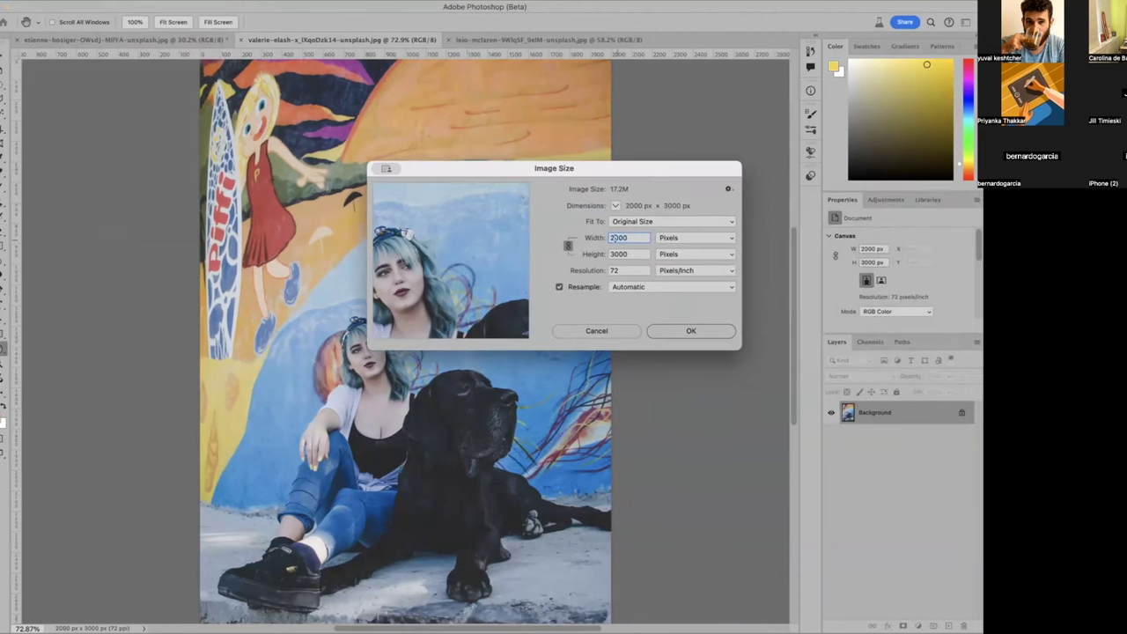
pyautogui.press('Escape')
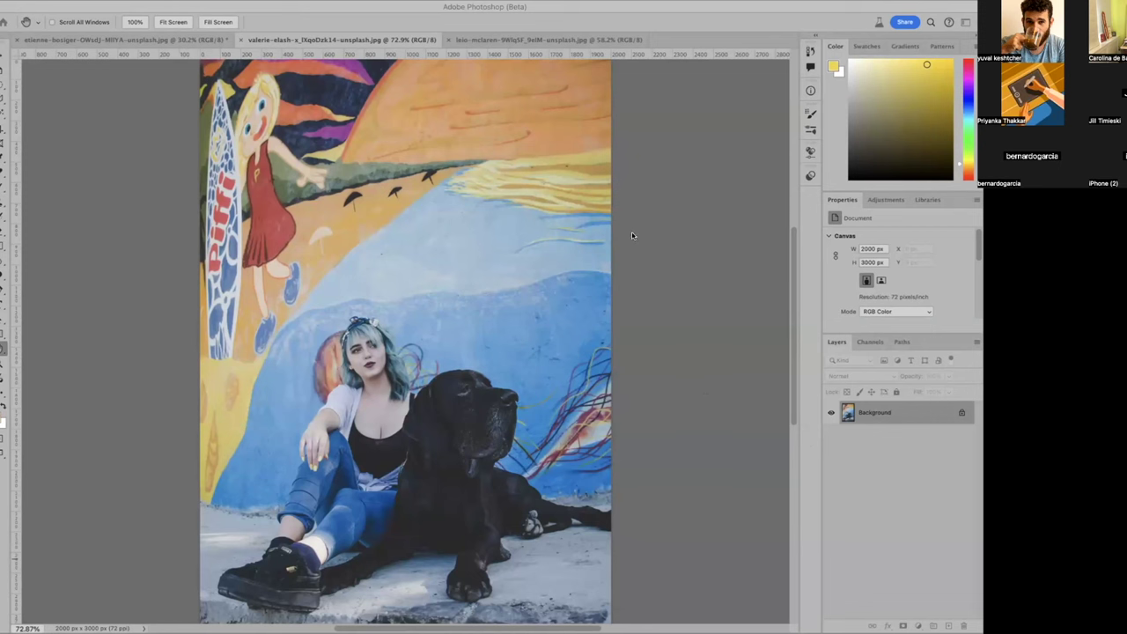
pyautogui.hotkey('ctrl', 'alt', 'i')
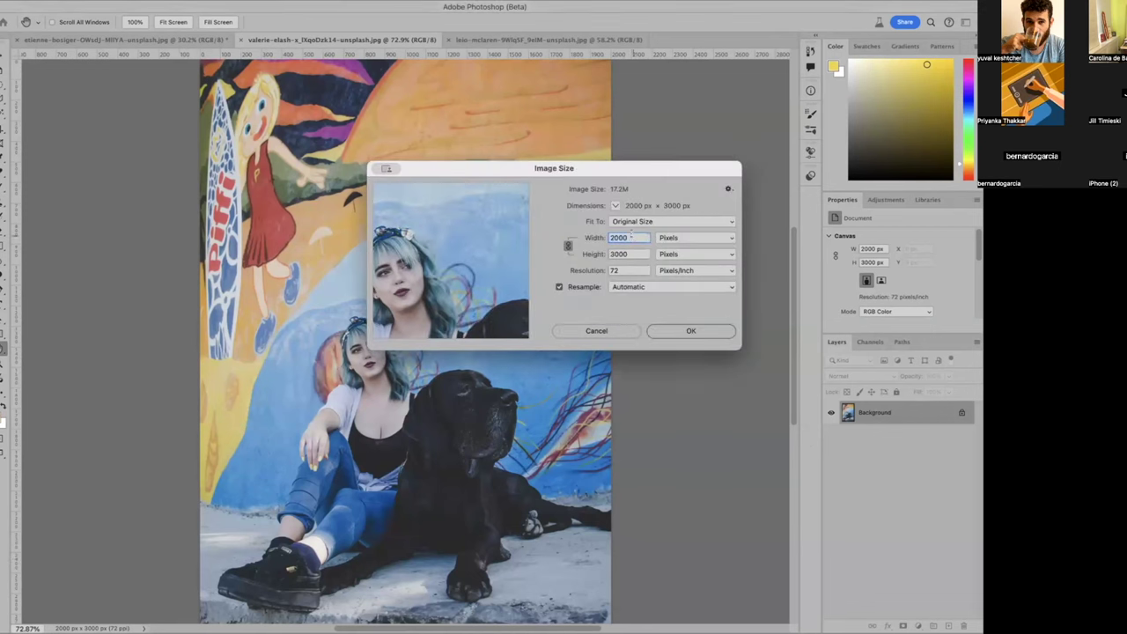
pyautogui.write('533')
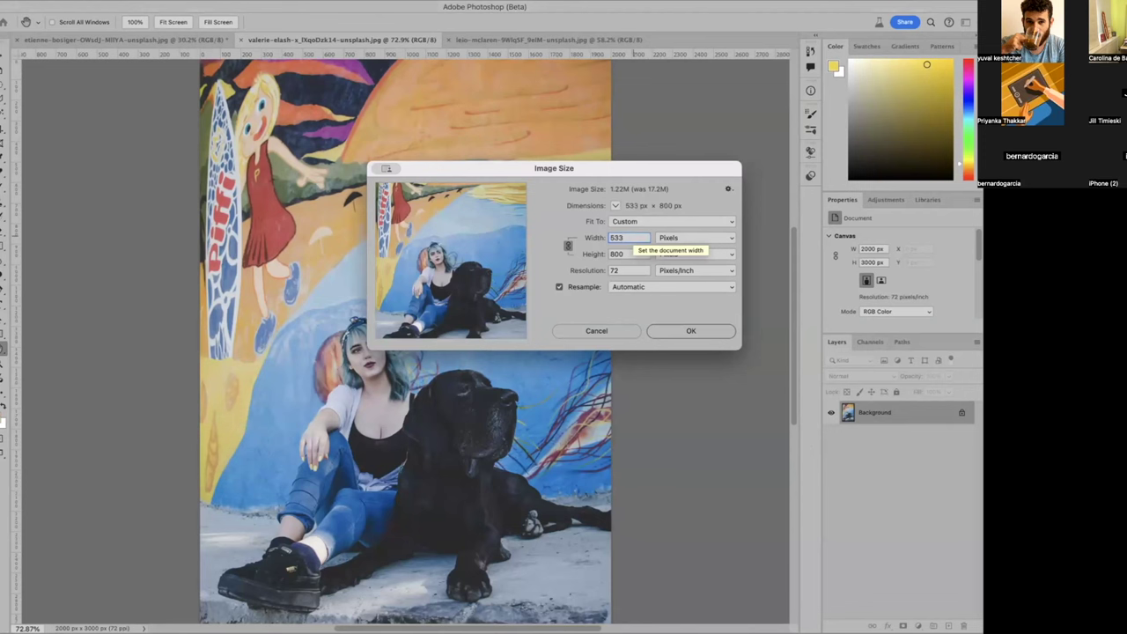
pyautogui.write('4')
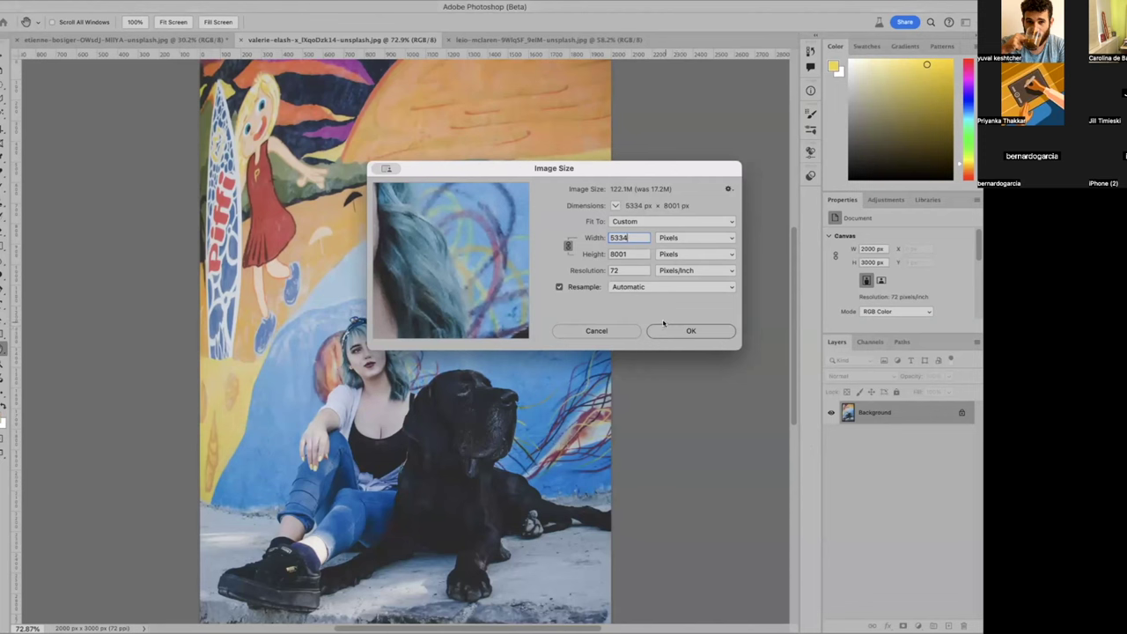
pyautogui.click(616, 332)
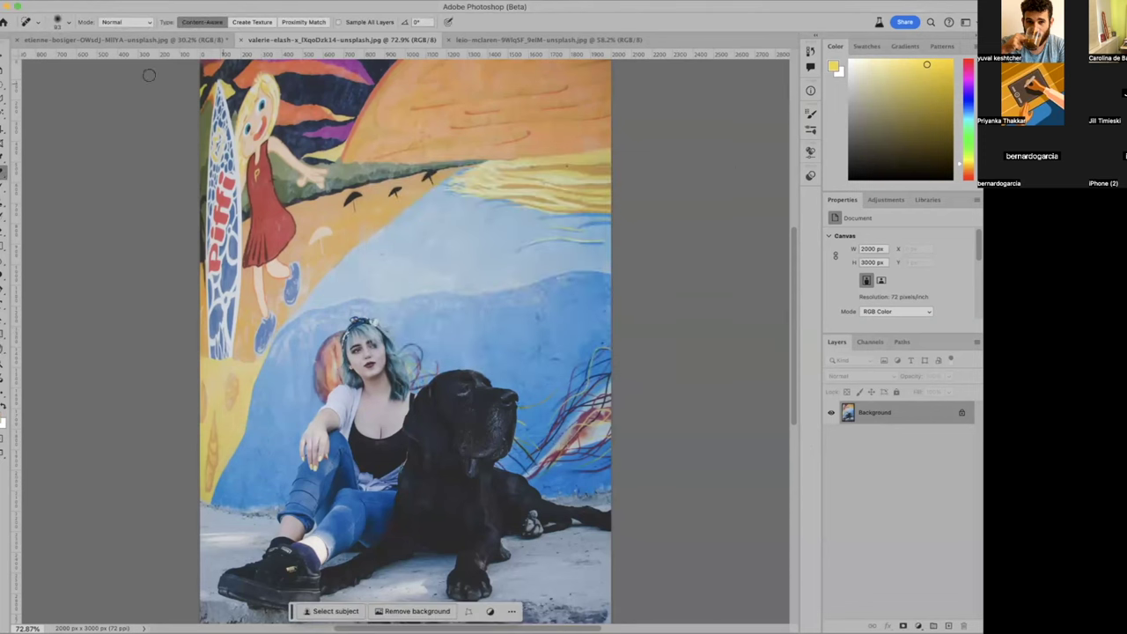
# Step: Widen the mural canvas to 5334 px anchored left, fit it on screen, and pick the colour-selection tool
pyautogui.click(129, 0)
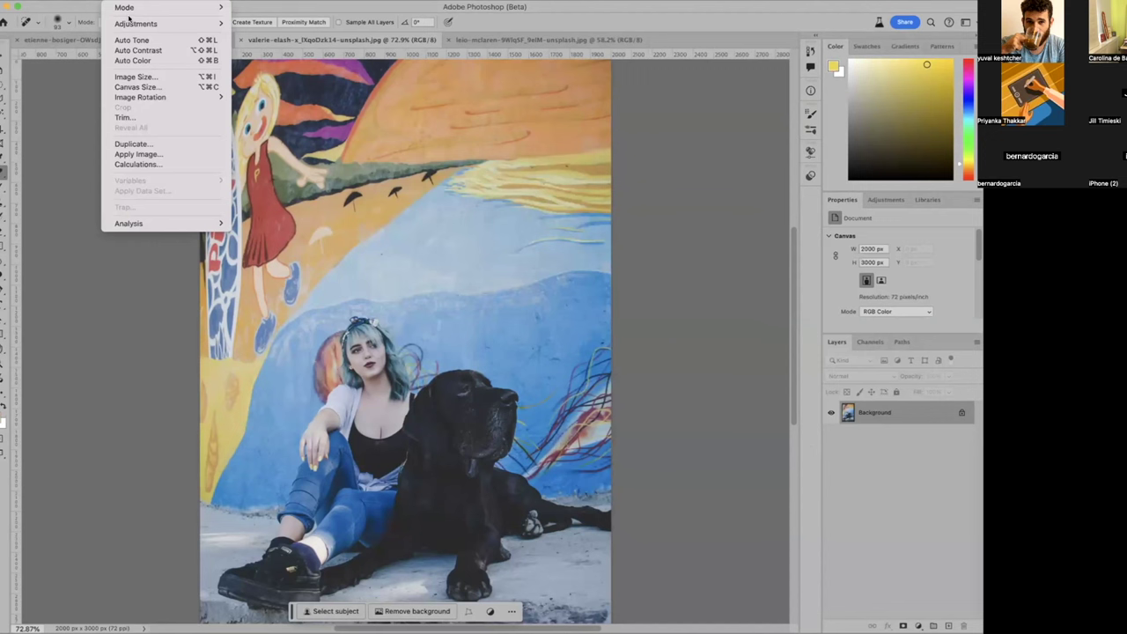
pyautogui.click(129, 87)
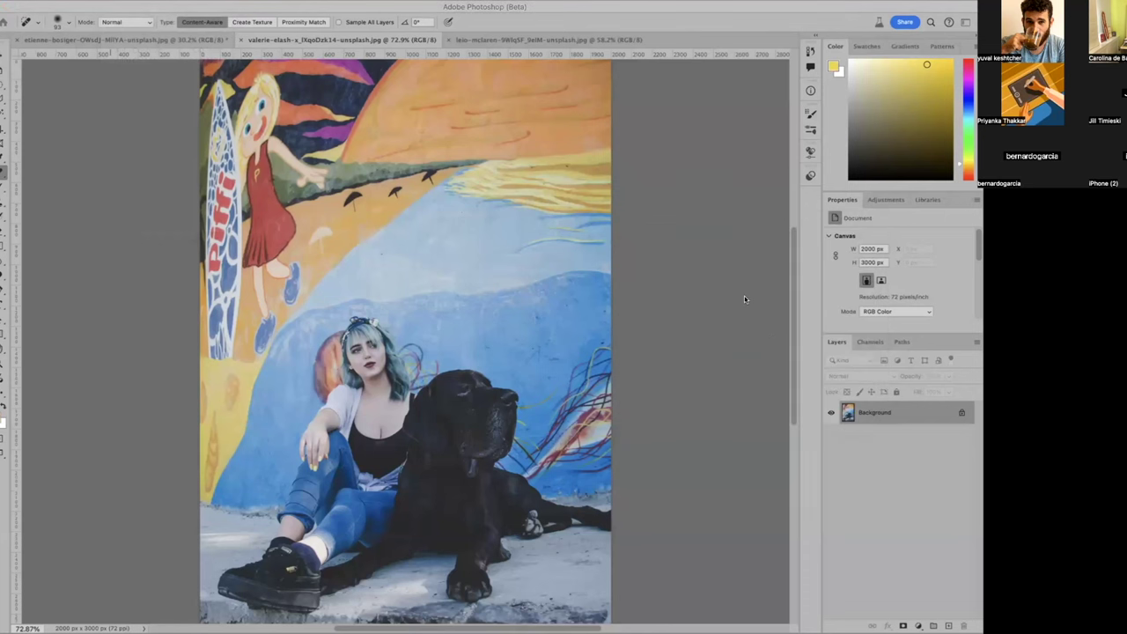
pyautogui.write('53')
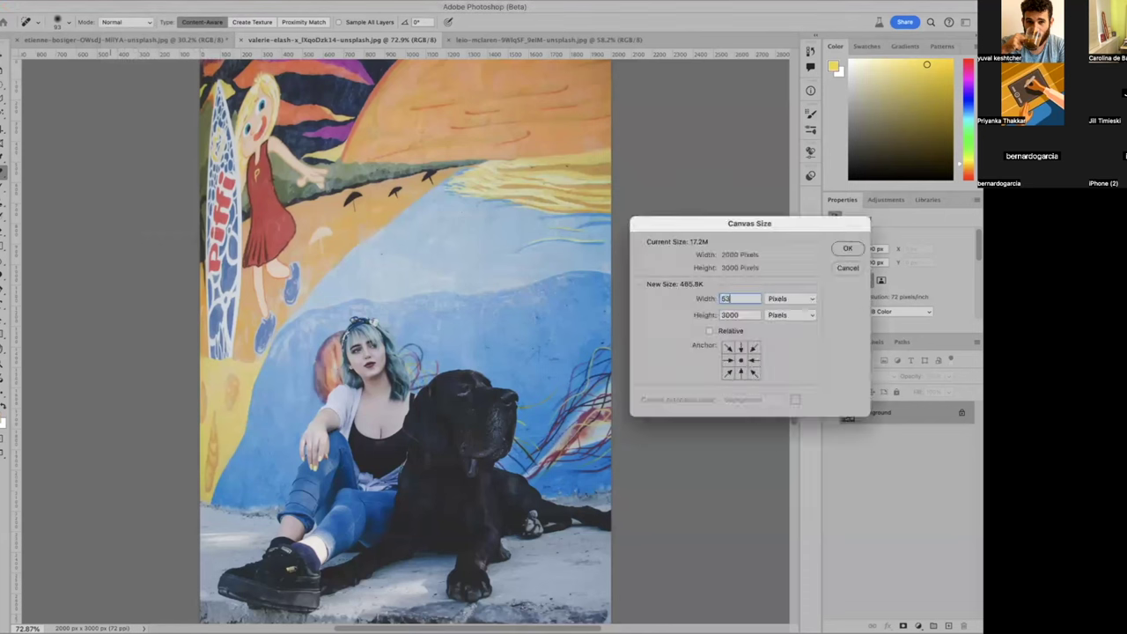
pyautogui.write('34')
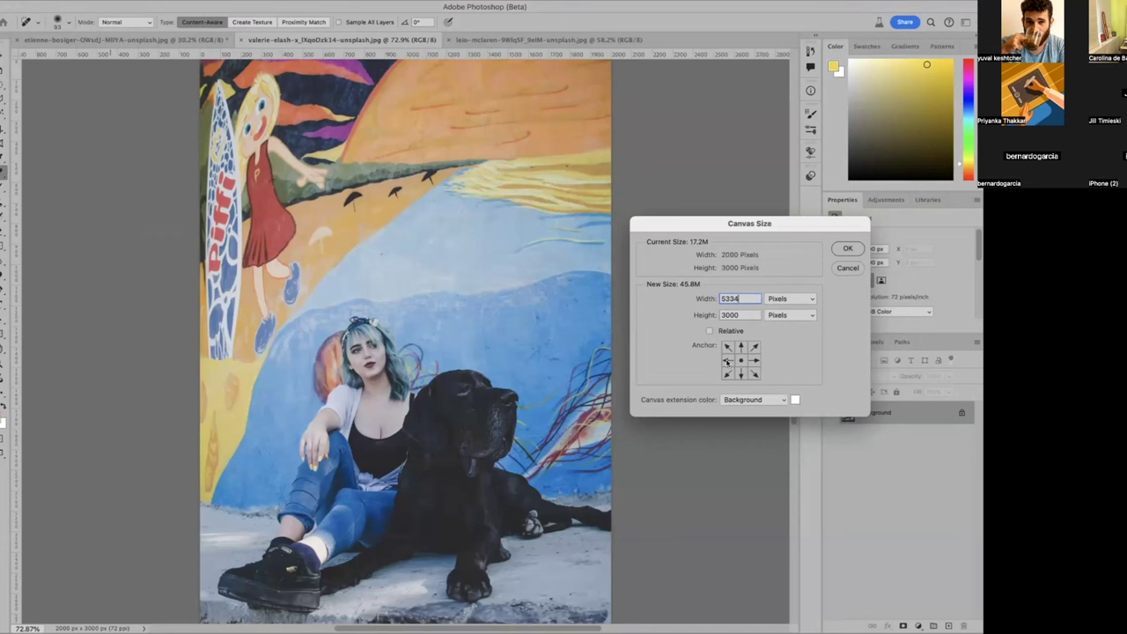
pyautogui.click(727, 361)
pyautogui.click(847, 249)
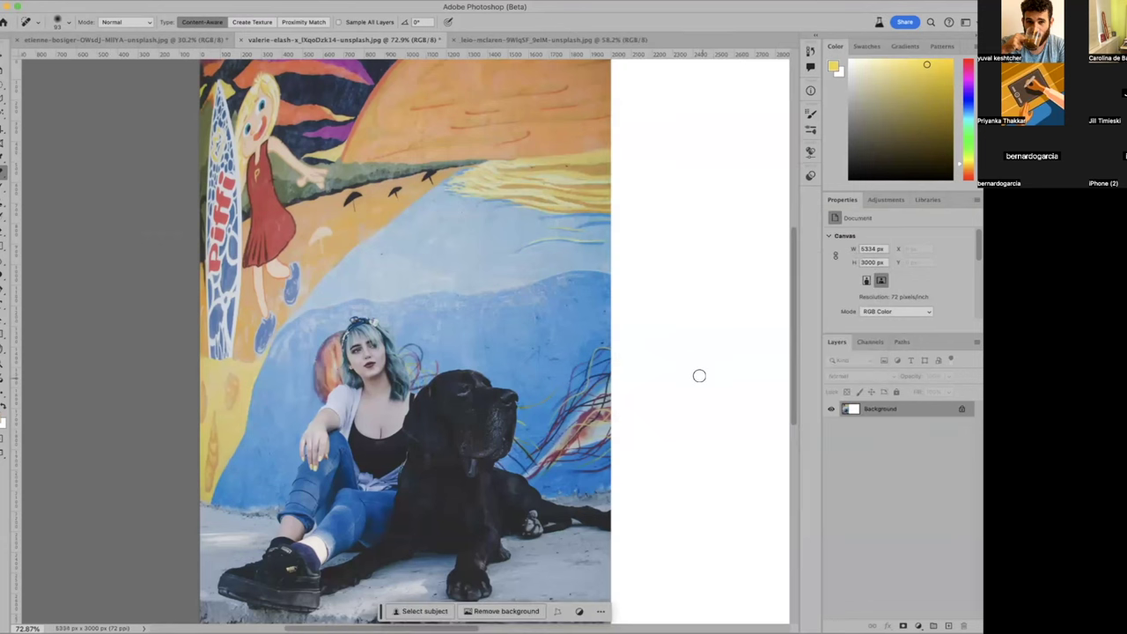
pyautogui.press('super+0')
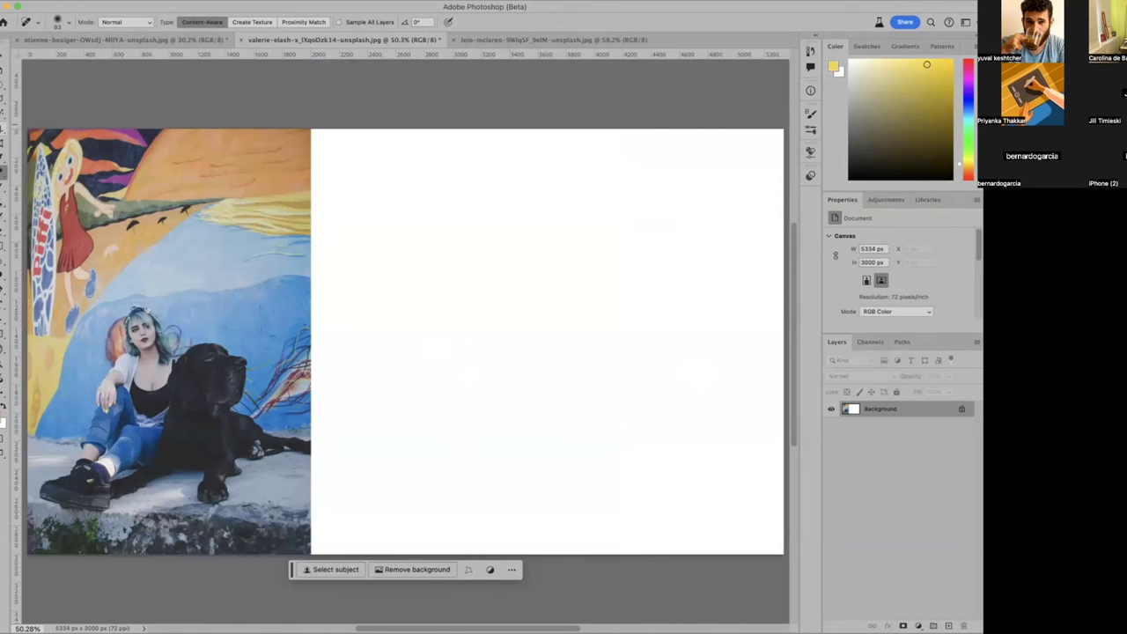
pyautogui.click(4, 114)
# Step: Magic Wand the new white canvas area, expand the selection 50 px, and feather it 50 px
pyautogui.click(539, 334)
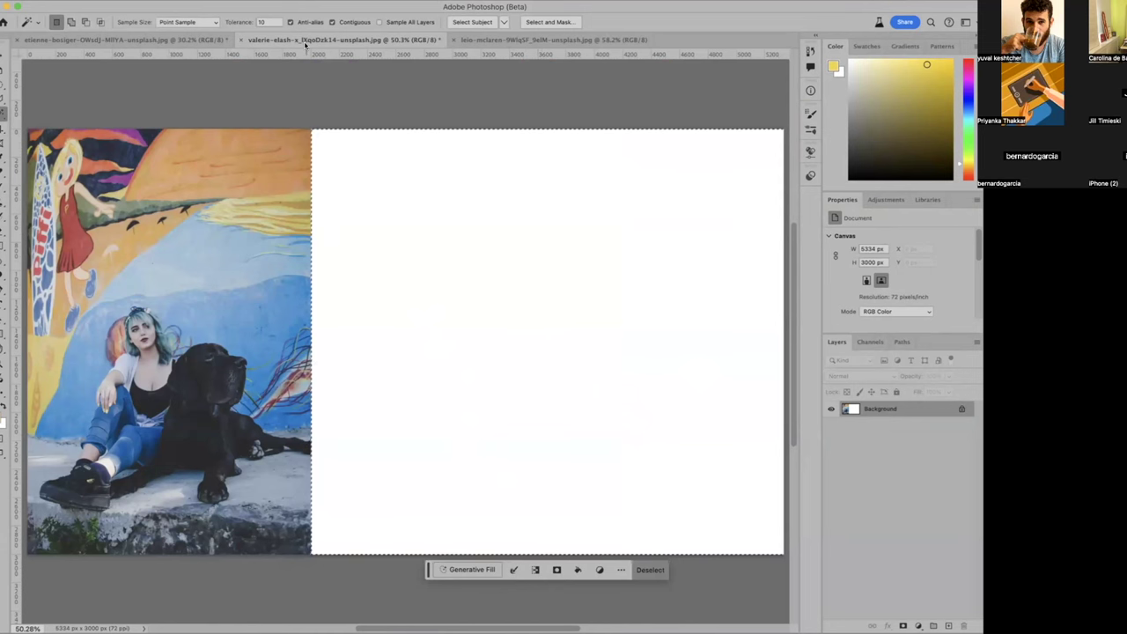
pyautogui.click(514, 569)
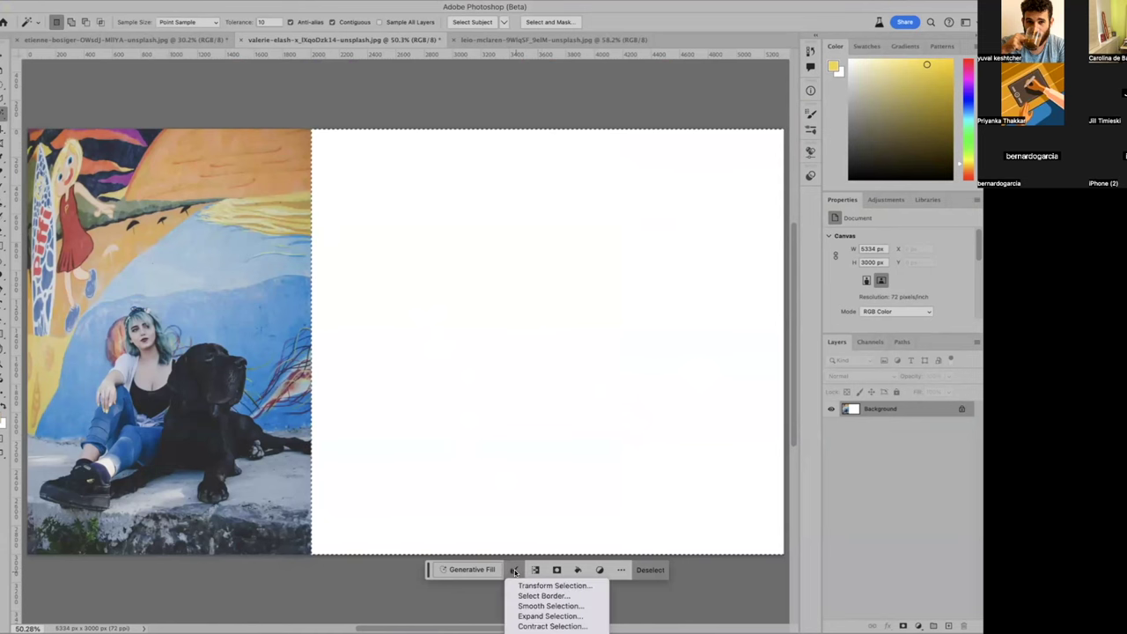
pyautogui.click(528, 617)
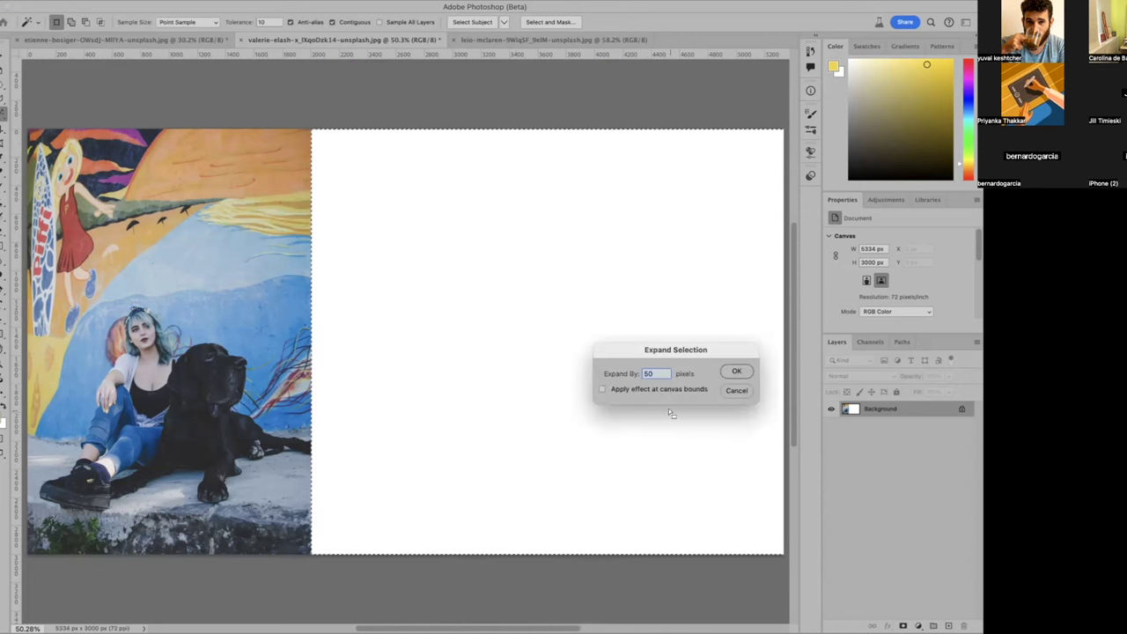
pyautogui.click(731, 372)
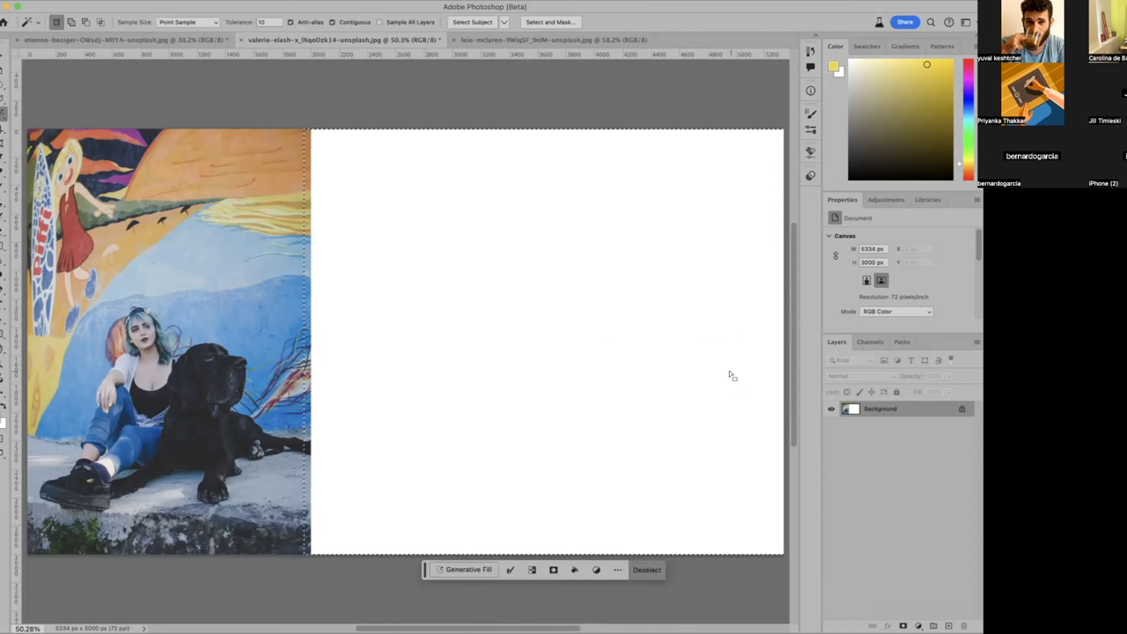
pyautogui.click(510, 570)
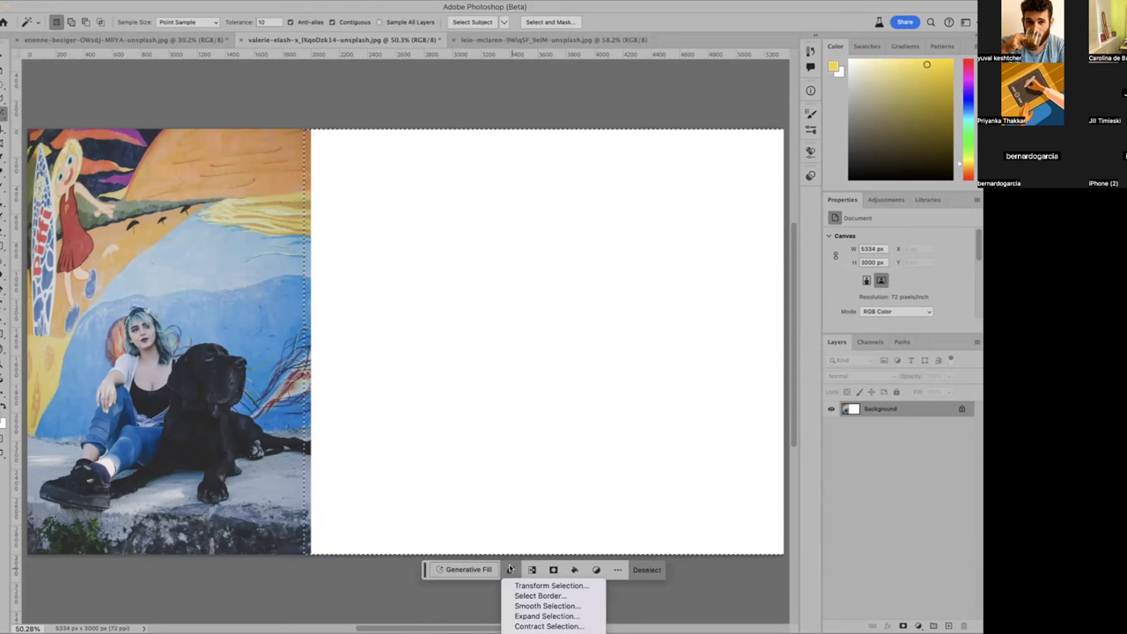
pyautogui.click(546, 625)
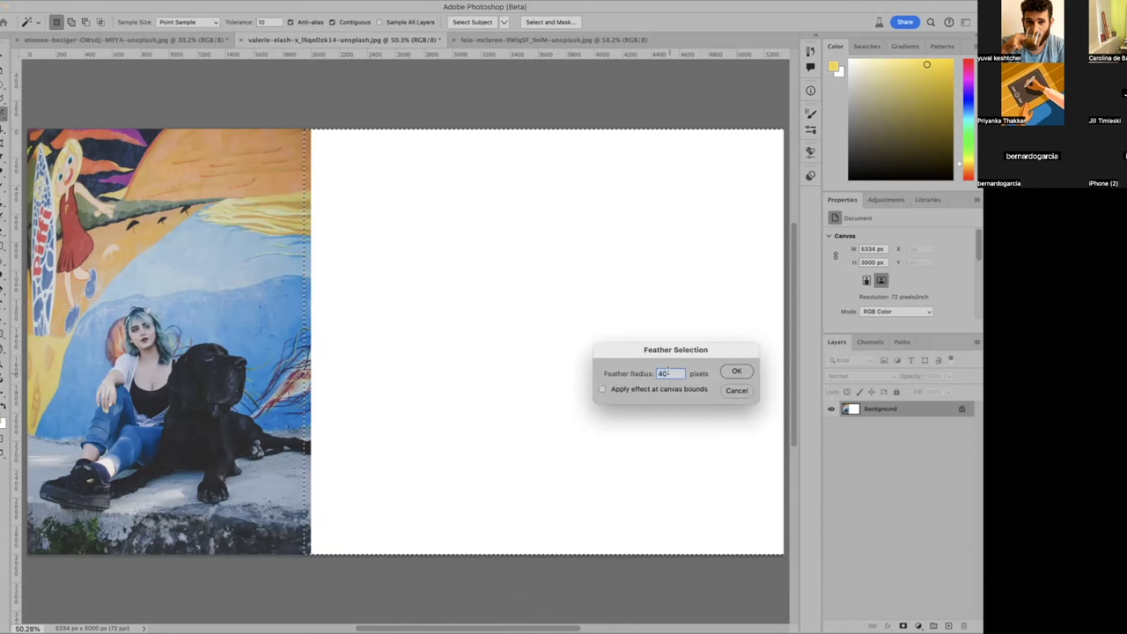
pyautogui.write('50')
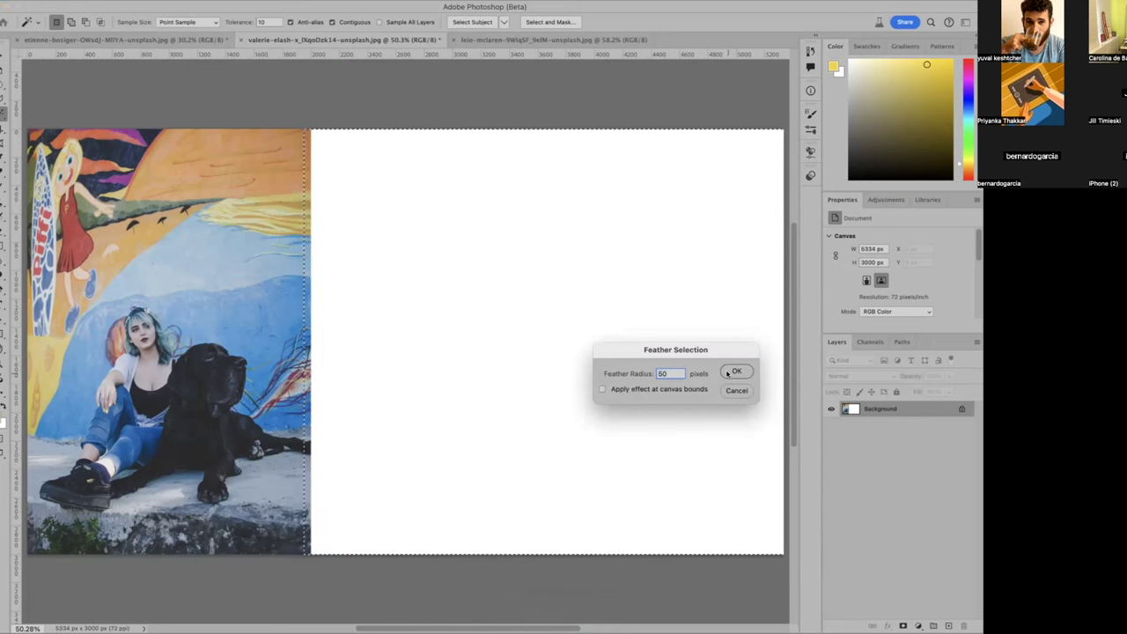
pyautogui.click(729, 373)
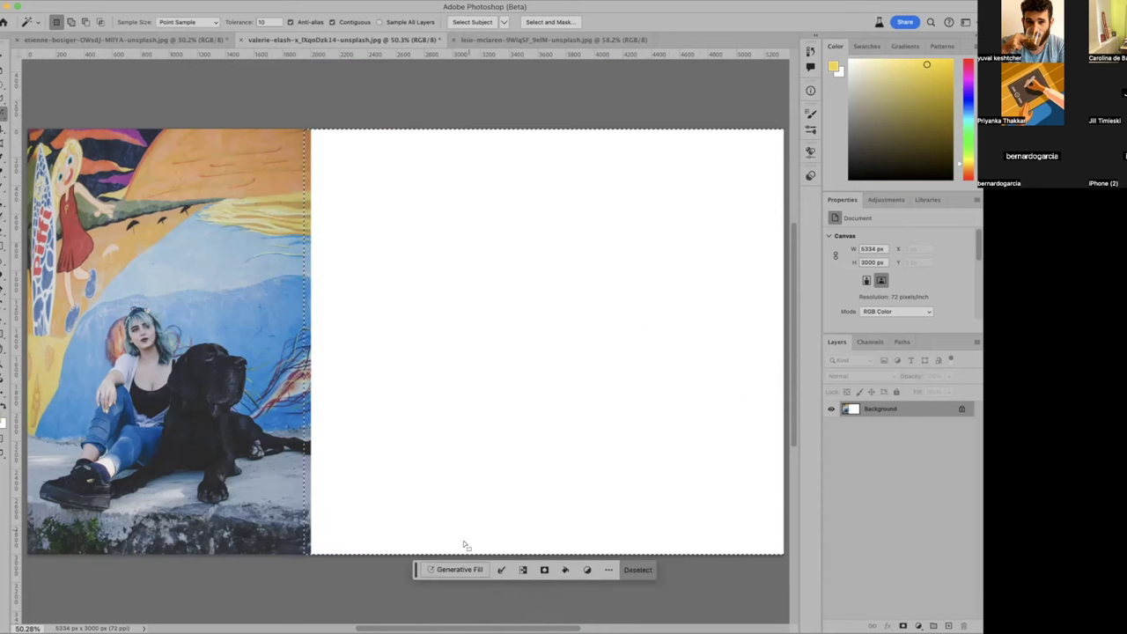
# Step: Run Generative Fill with an empty prompt on the white area and keep variation 3 of 3
pyautogui.moveTo(415, 570); pyautogui.dragTo(385, 108)
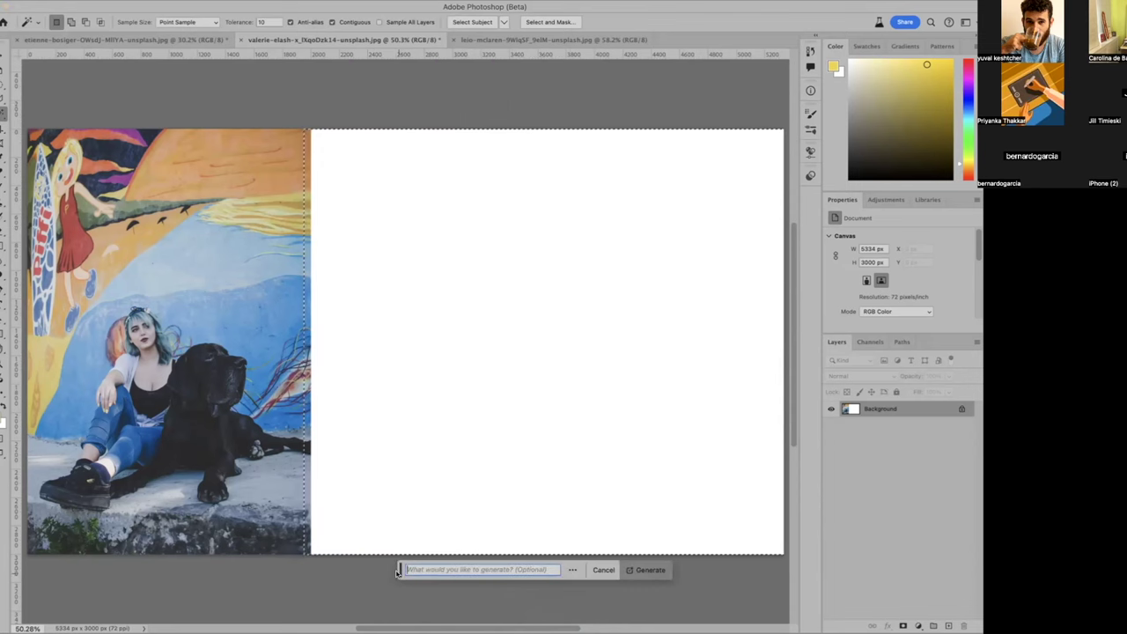
pyautogui.moveTo(401, 571); pyautogui.dragTo(414, 110)
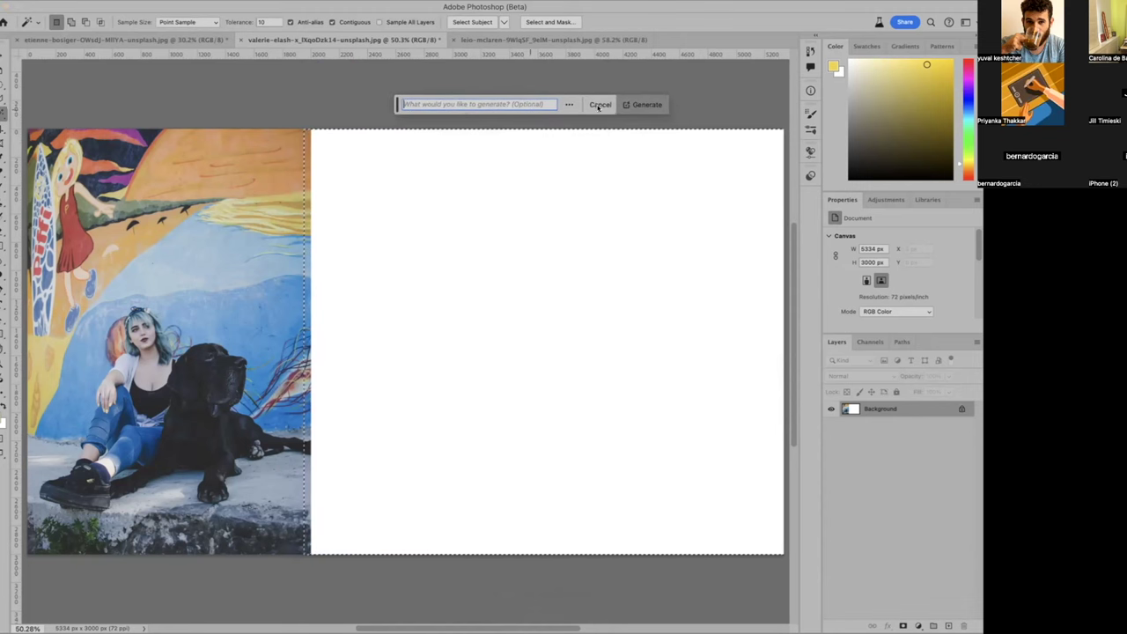
pyautogui.click(642, 105)
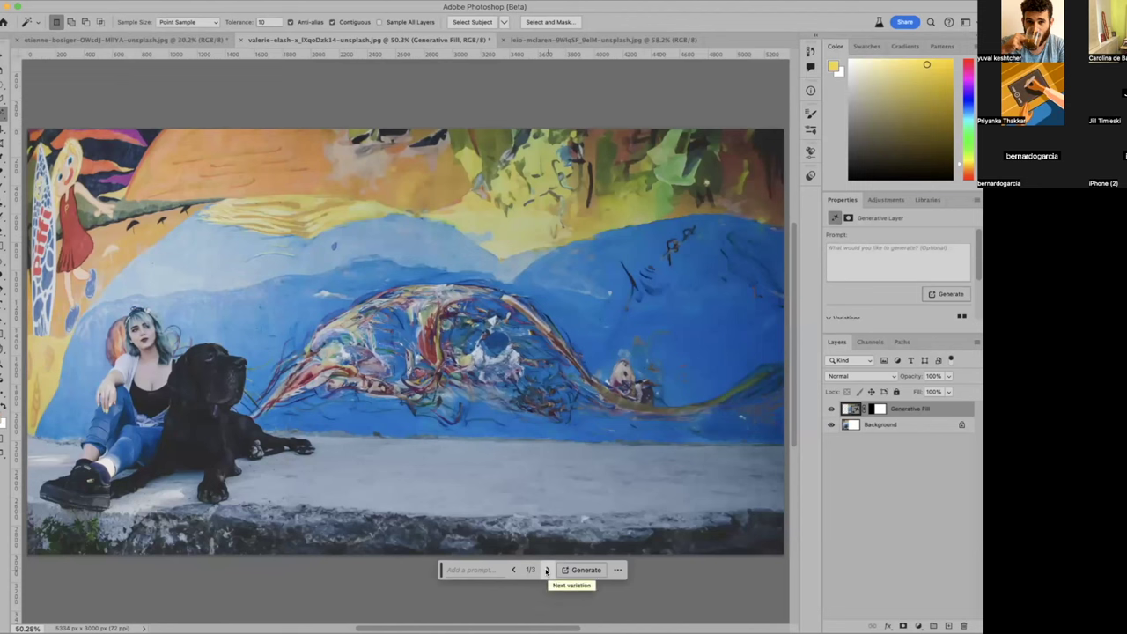
pyautogui.click(546, 571)
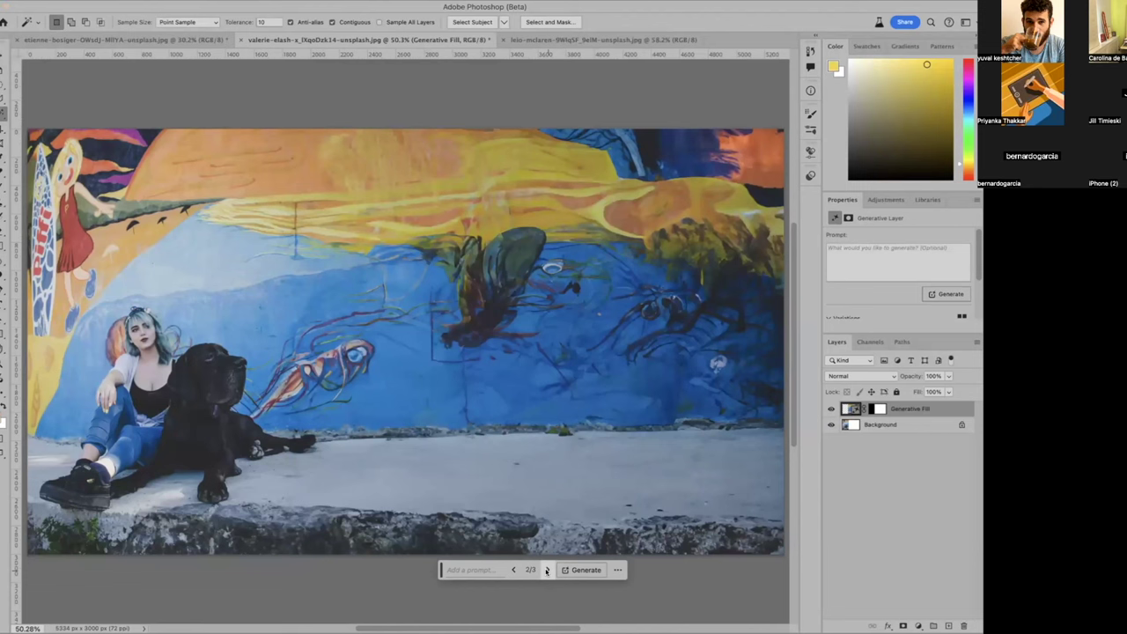
pyautogui.click(546, 570)
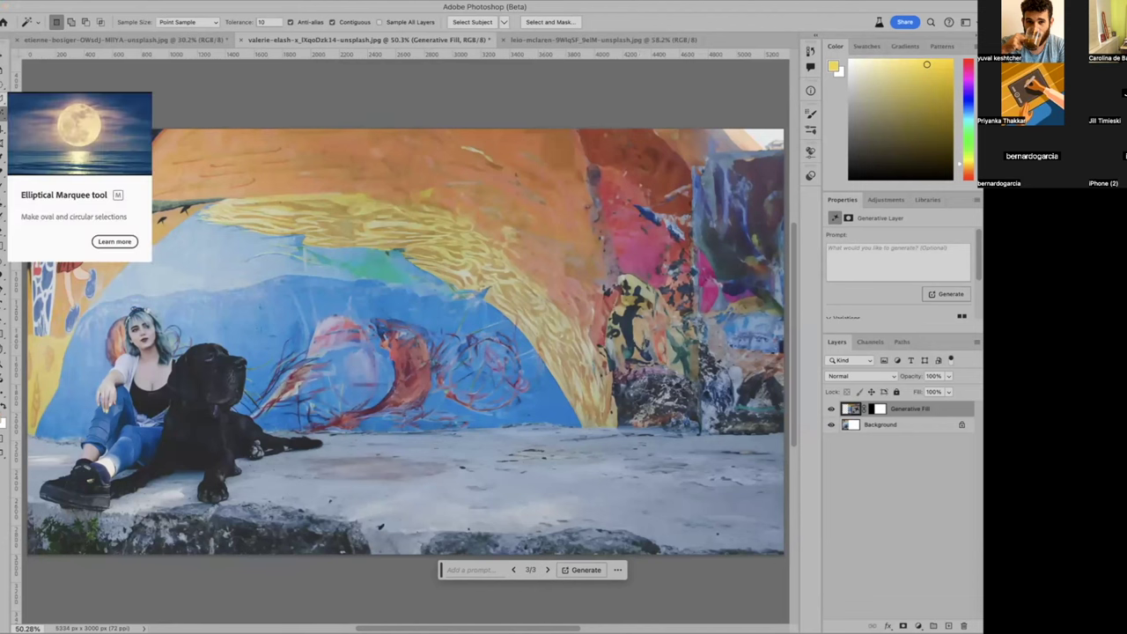
pyautogui.moveTo(4, 84); pyautogui.dragTo(35, 84)
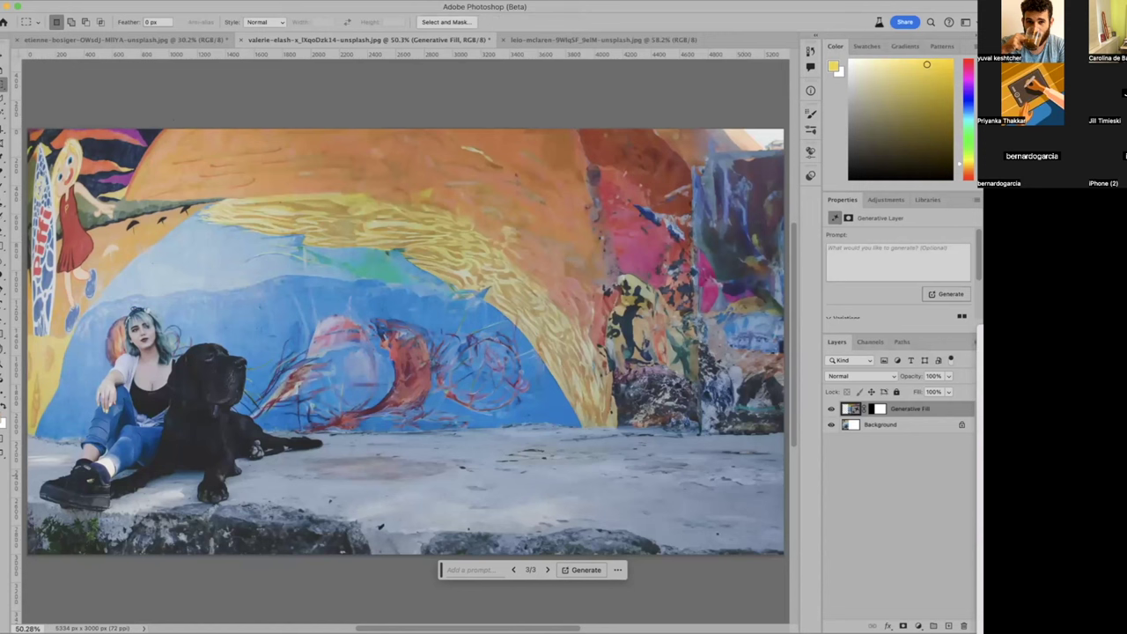
# Step: Merge the fill into the Background, then draw a rectangular selection over the seam and feather it 50 px
pyautogui.press('Delete')
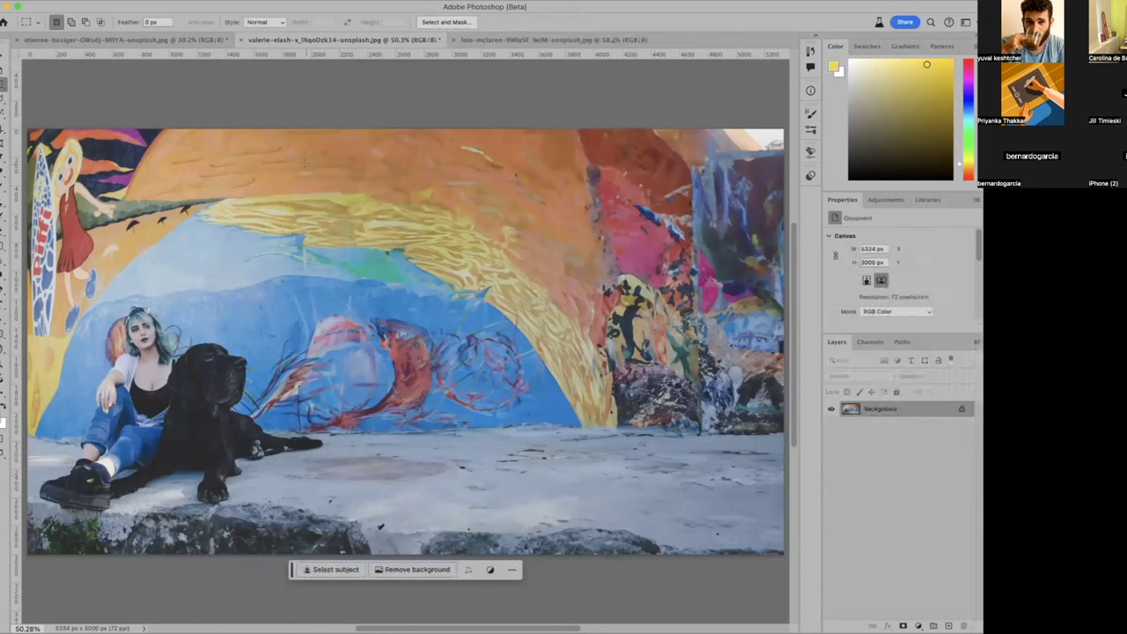
pyautogui.moveTo(282, 145); pyautogui.dragTo(771, 430)
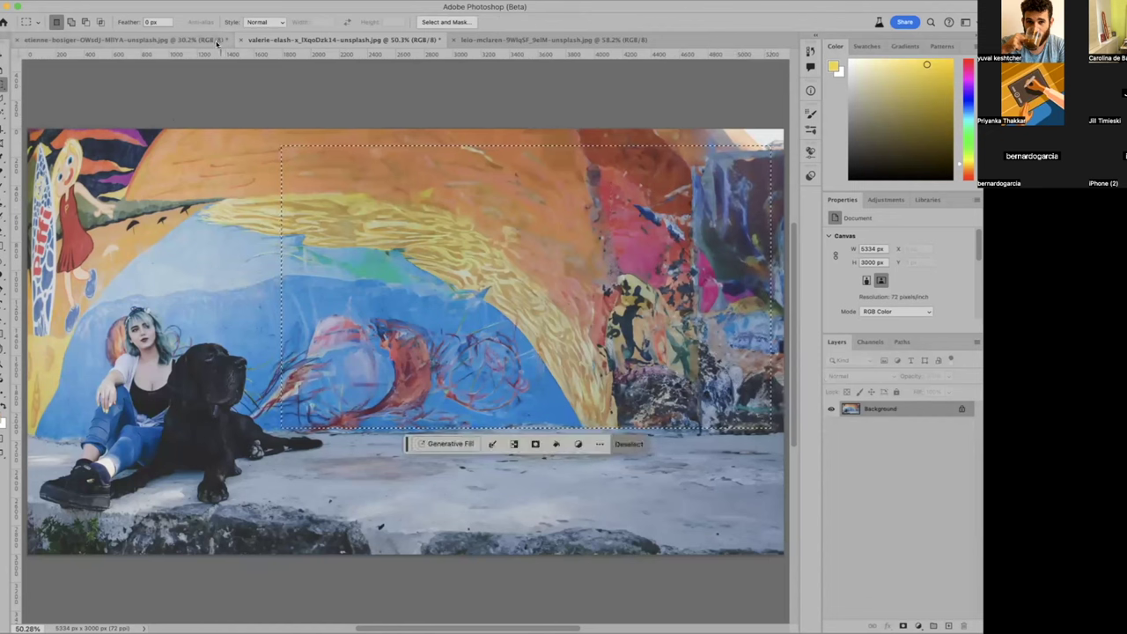
pyautogui.click(491, 443)
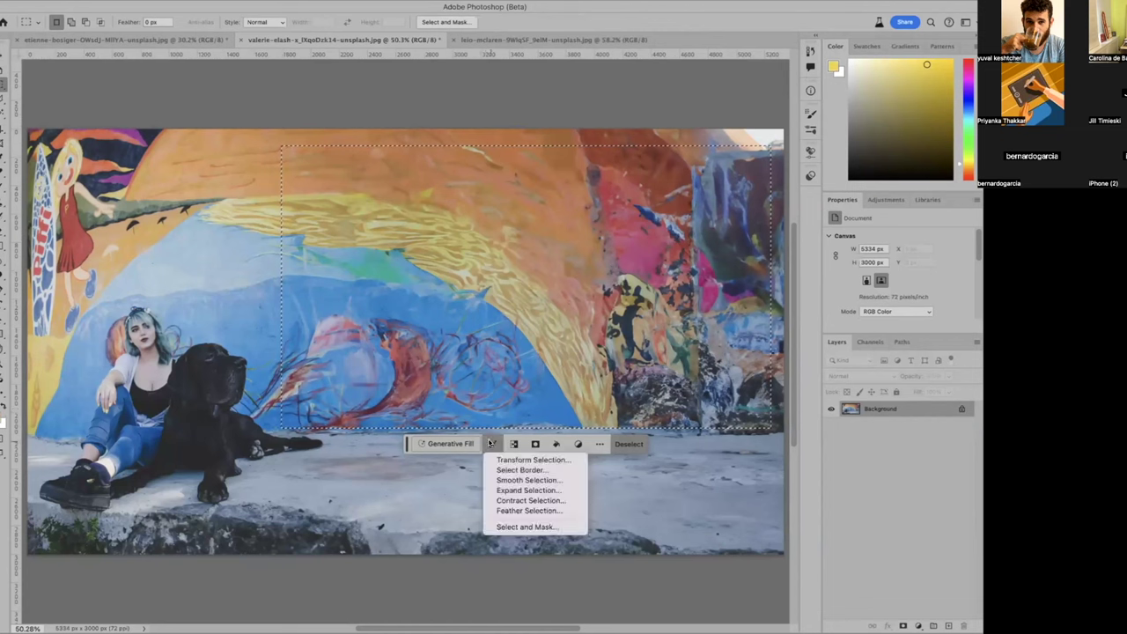
pyautogui.click(509, 511)
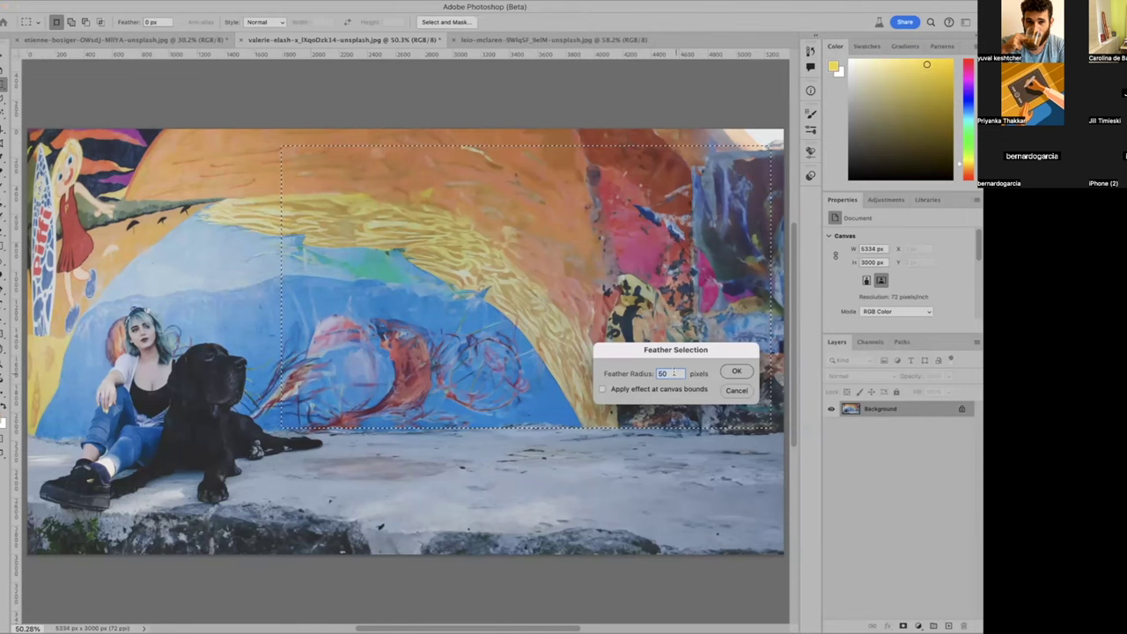
pyautogui.click(734, 372)
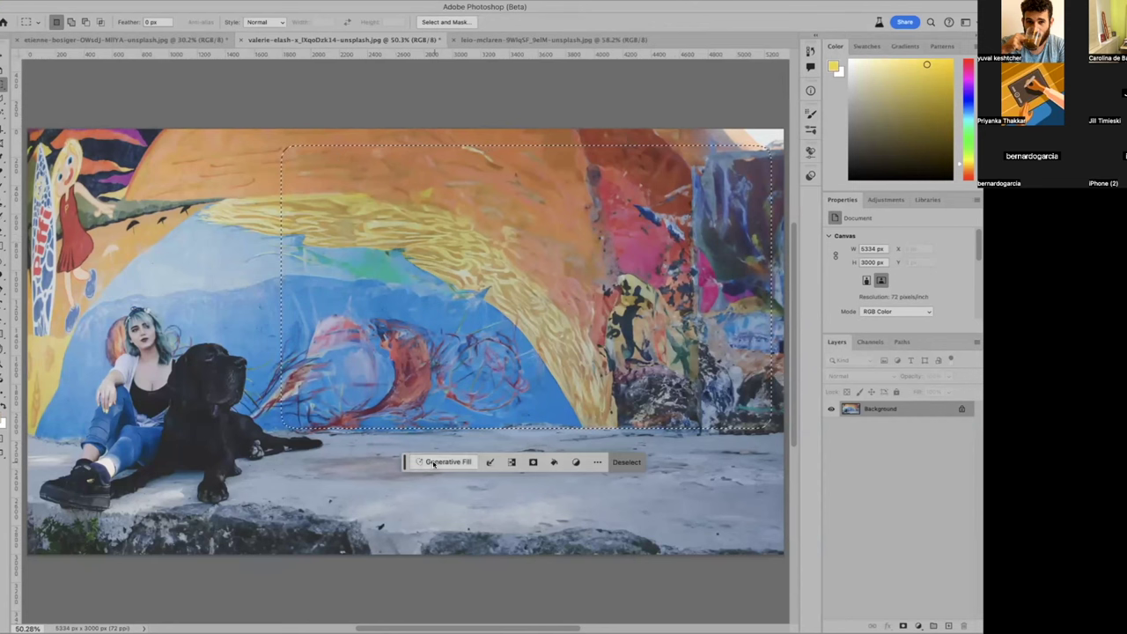
# Step: Generate 'A beach themed painted mural' in the selection, keep palm-frond variation 2/3, then switch to the skateboarder photo
pyautogui.write('A')
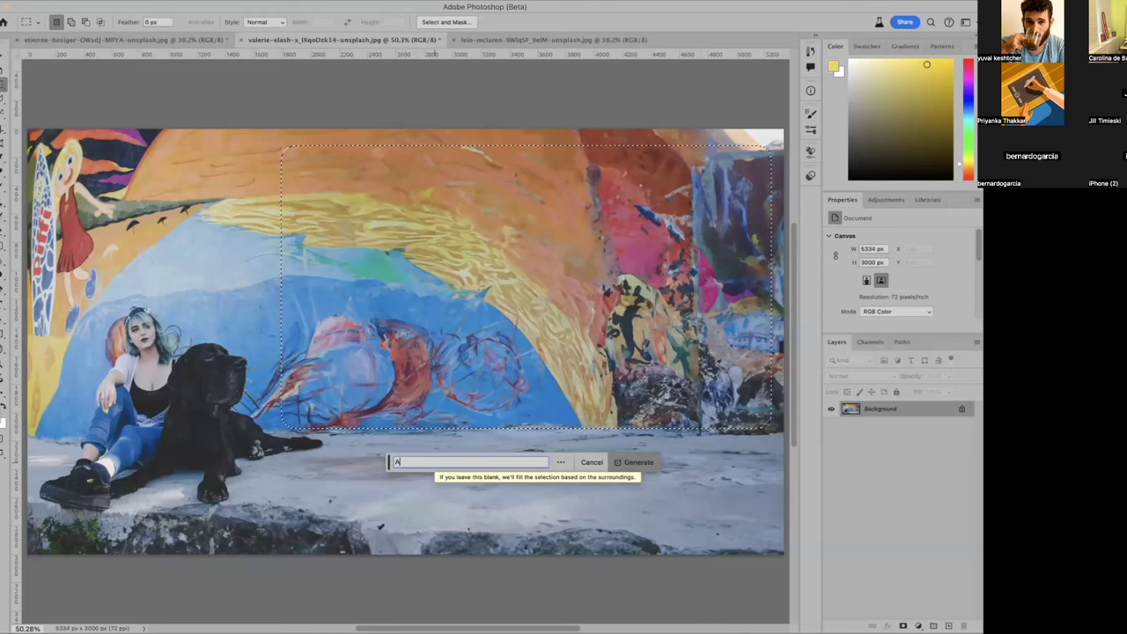
pyautogui.write(' beach themed painted mural')
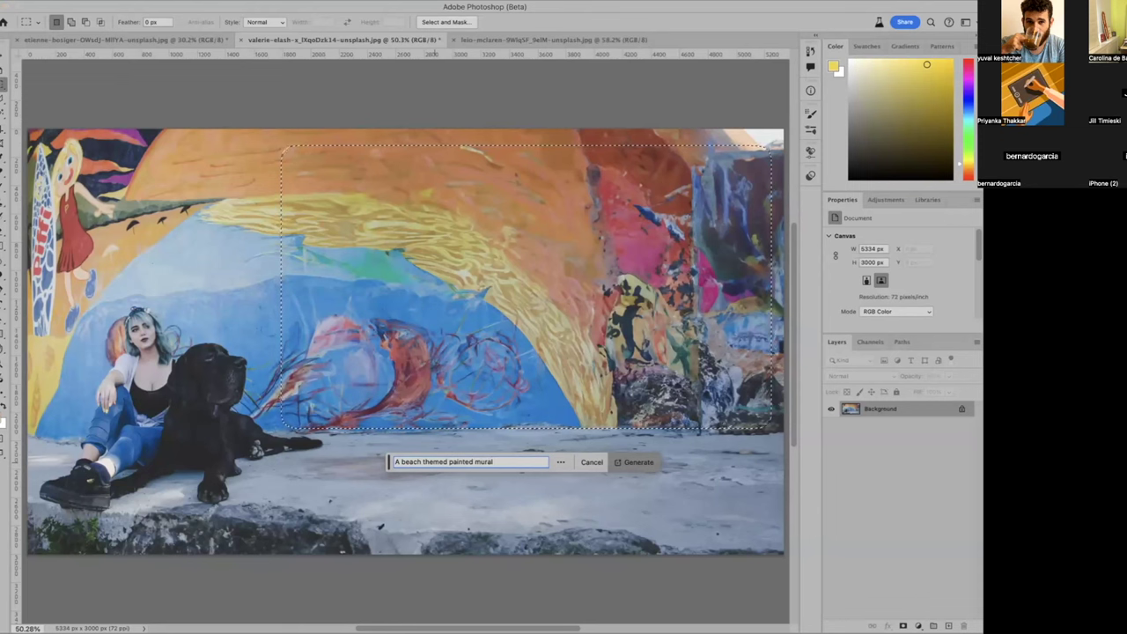
pyautogui.click(635, 462)
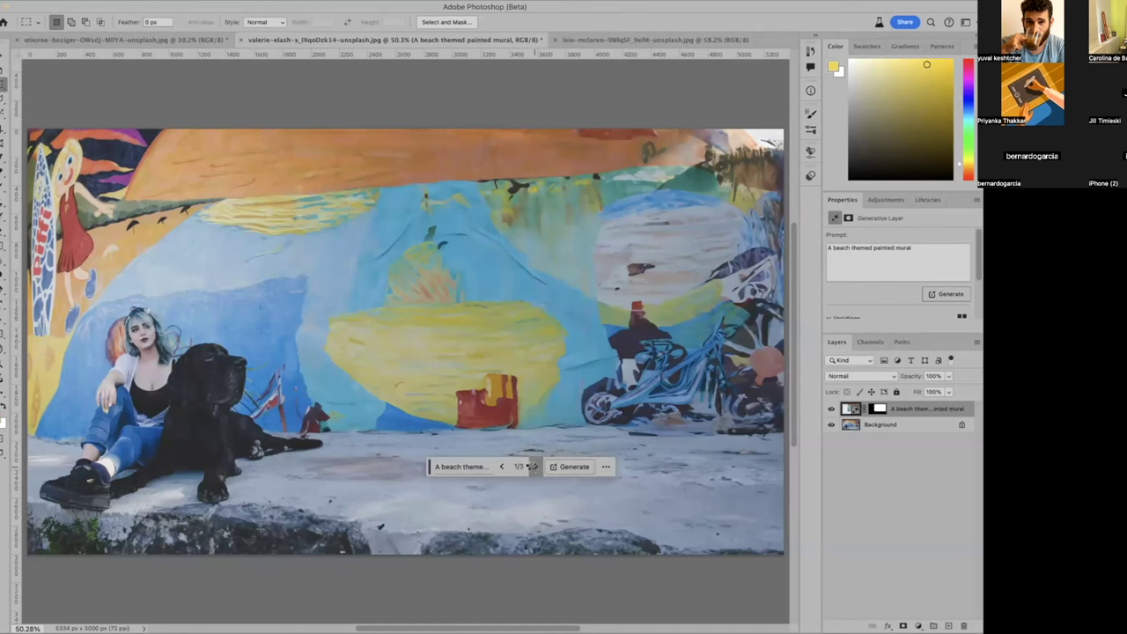
pyautogui.click(534, 467)
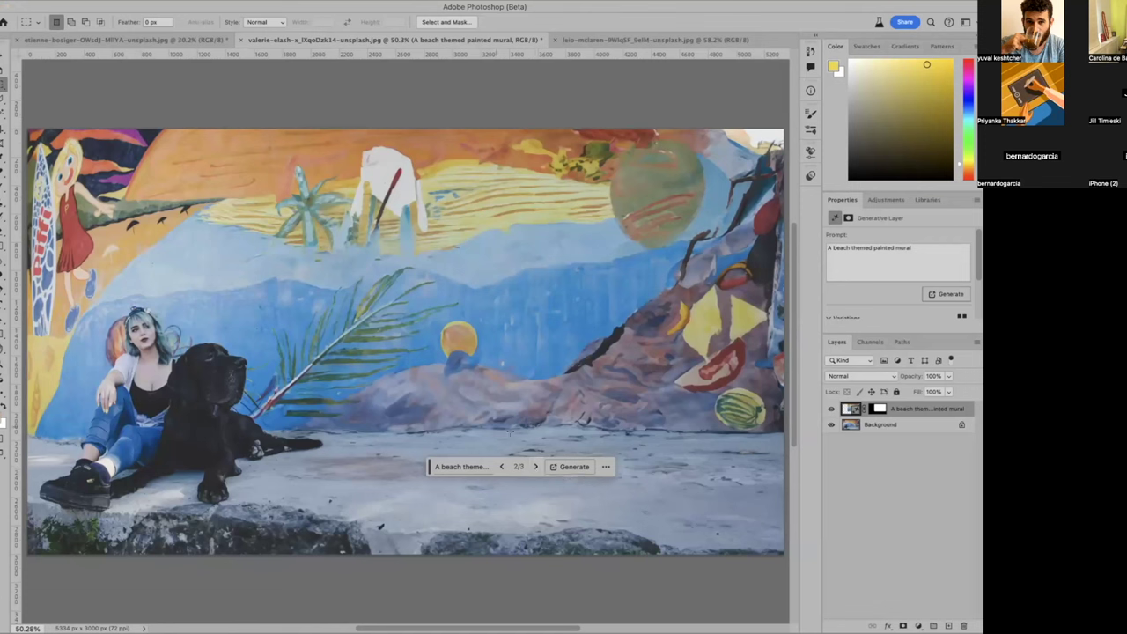
pyautogui.click(535, 468)
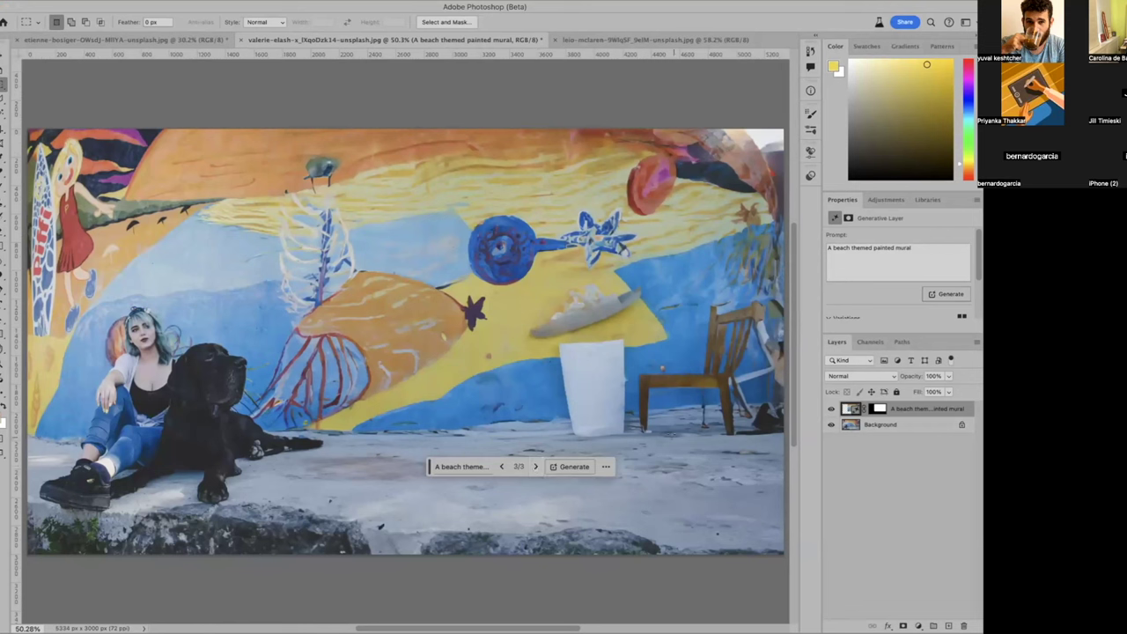
pyautogui.click(535, 466)
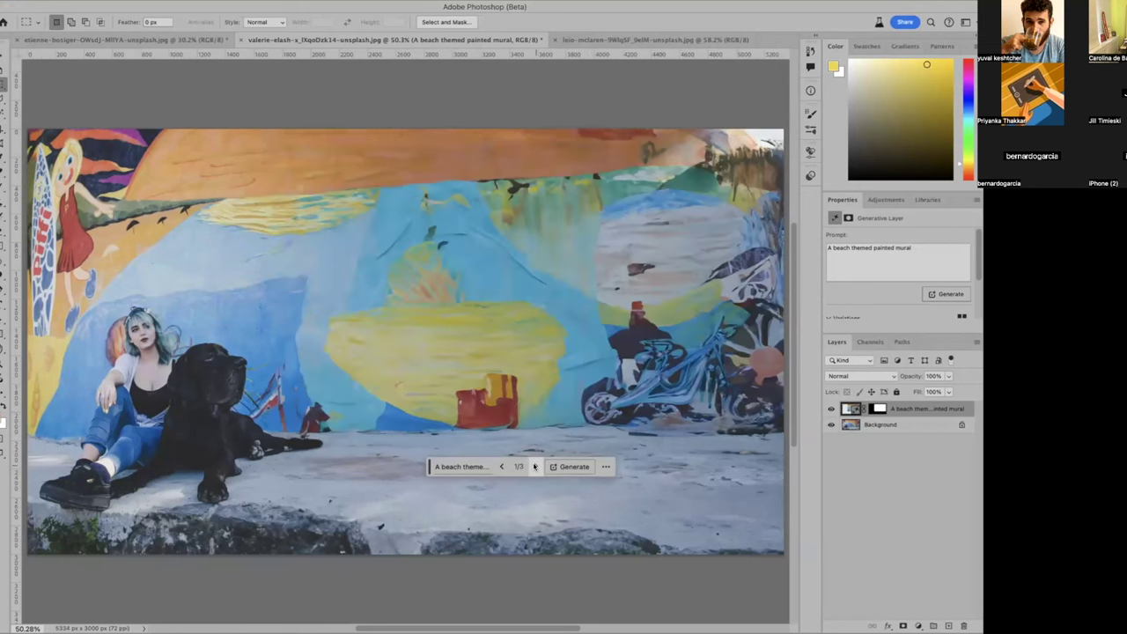
pyautogui.click(535, 467)
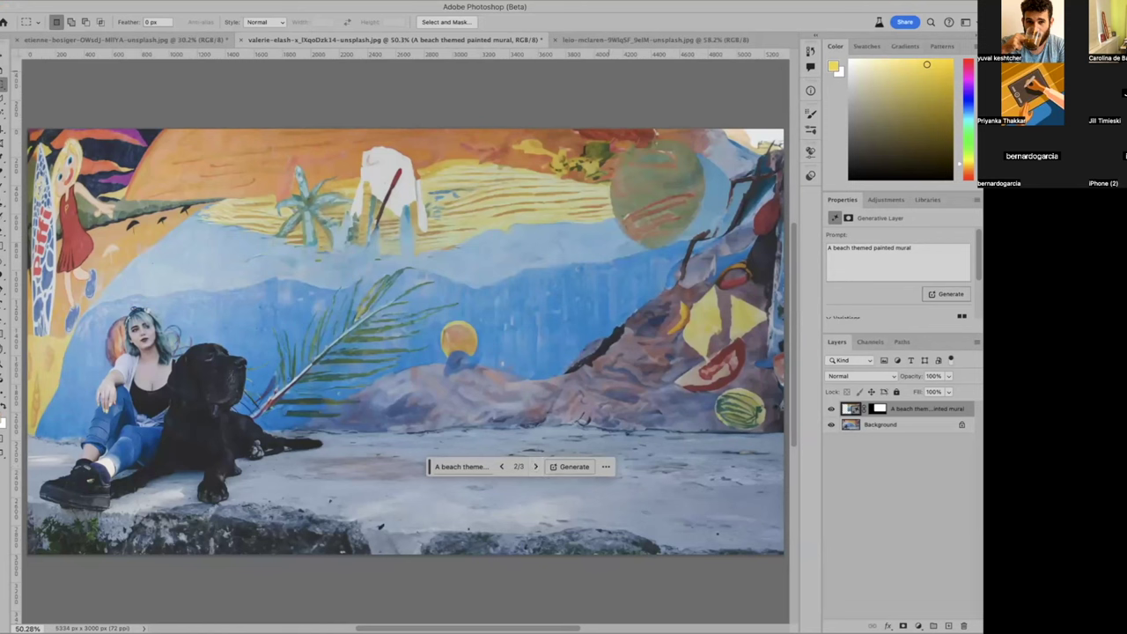
pyautogui.click(603, 41)
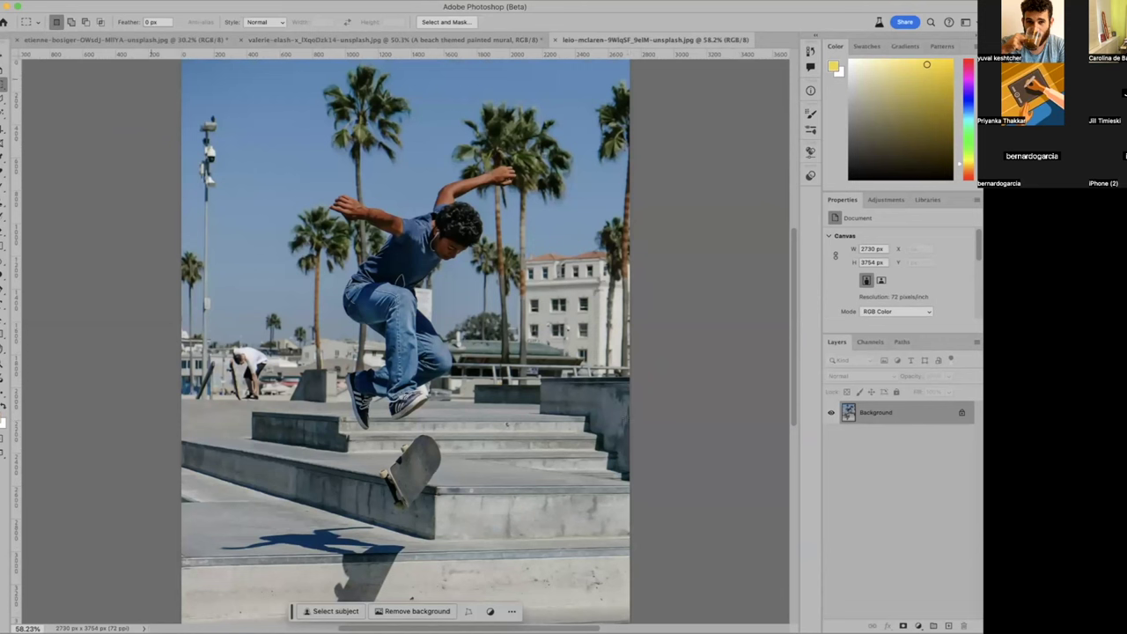
# Step: Set the skateboarder photo's canvas width to 6673 px with a centre anchor and fit it on screen
pyautogui.click(119, 0)
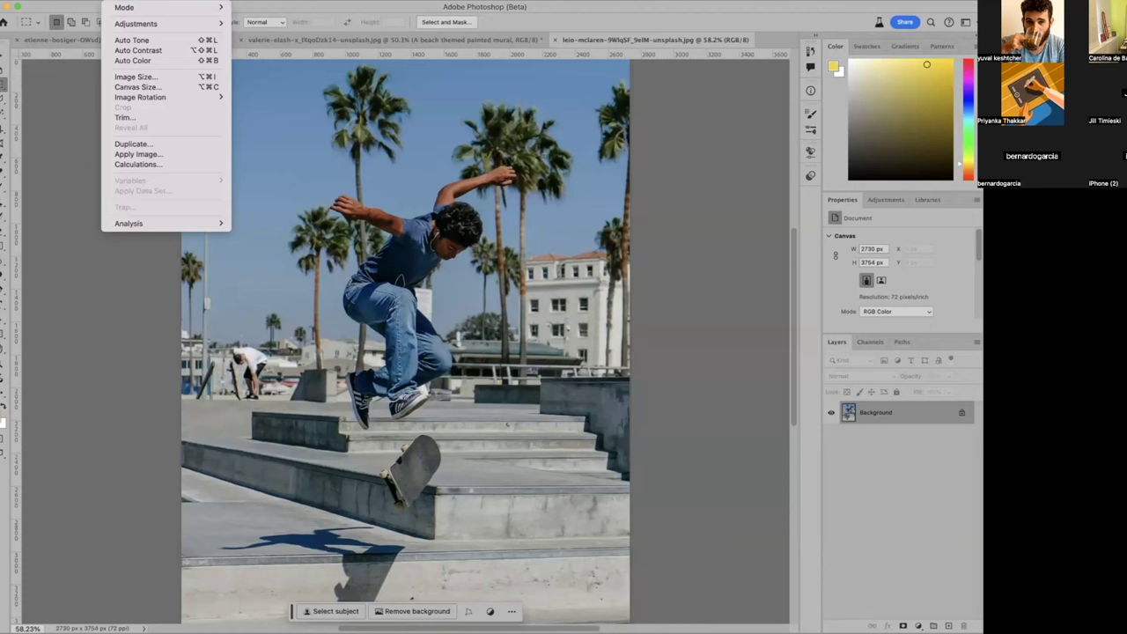
pyautogui.click(135, 87)
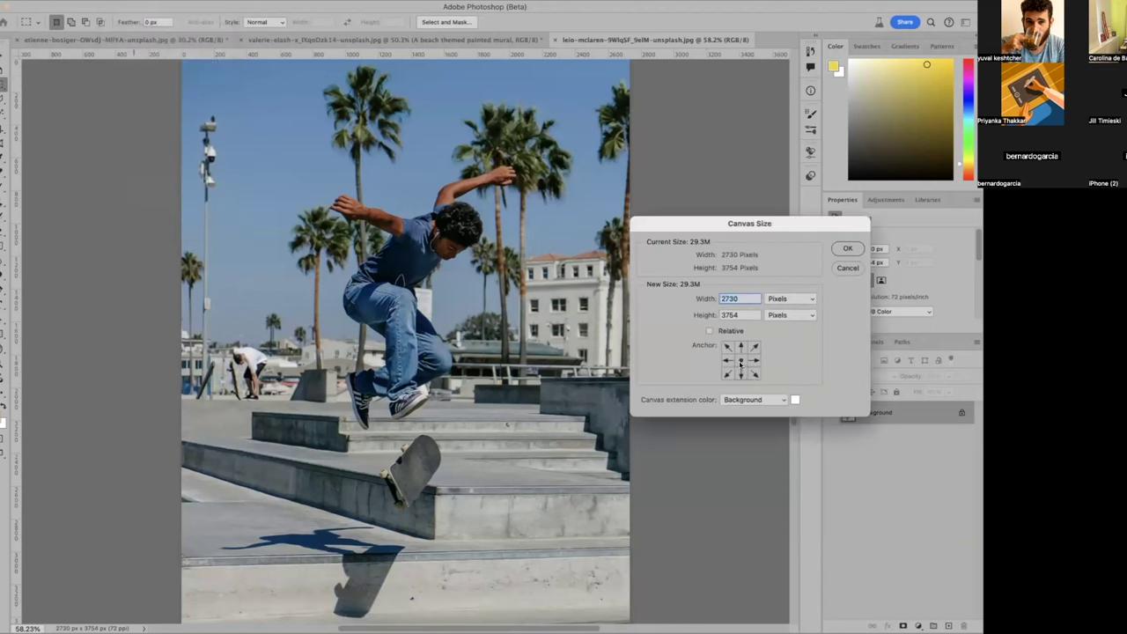
pyautogui.click(745, 314)
pyautogui.press('Return')
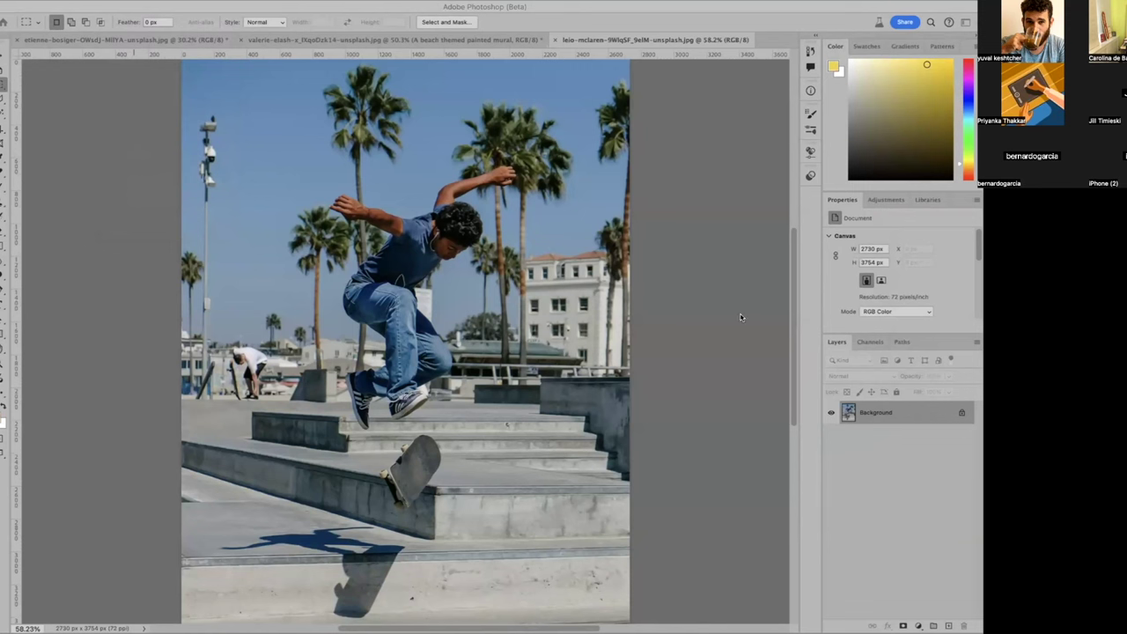
pyautogui.press('alt+super+c')
pyautogui.write('66')
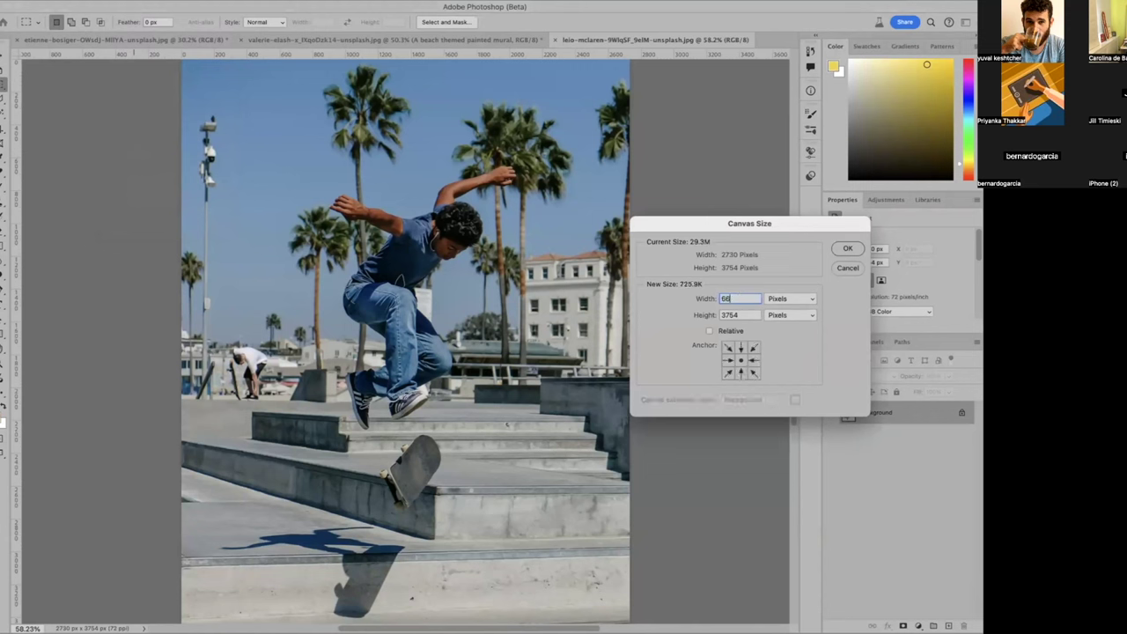
pyautogui.write('7')
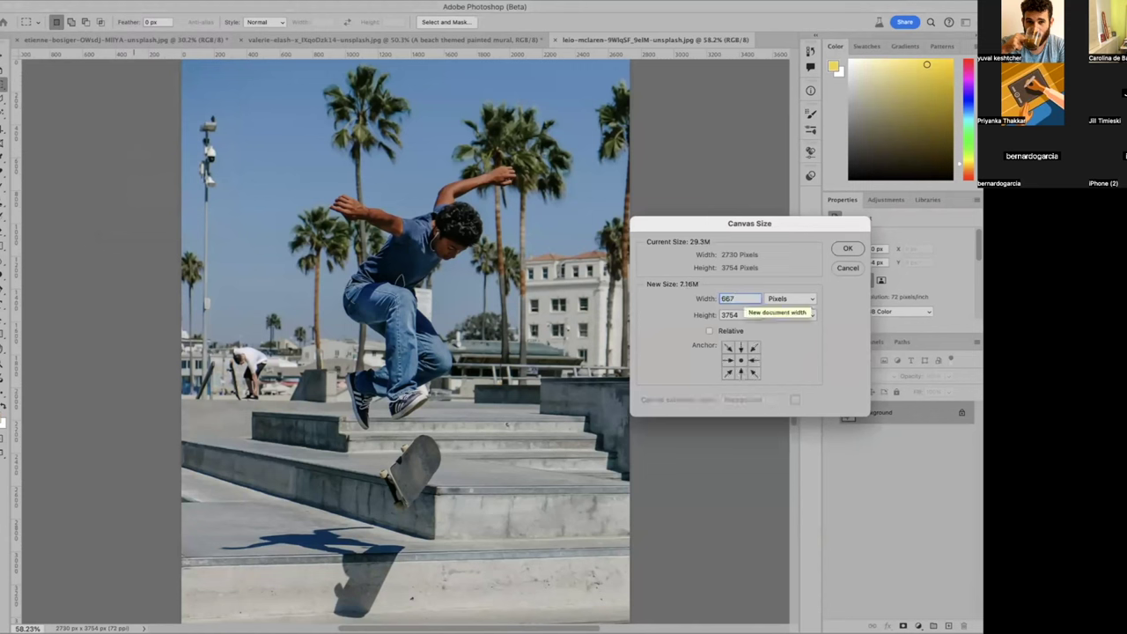
pyautogui.write('3')
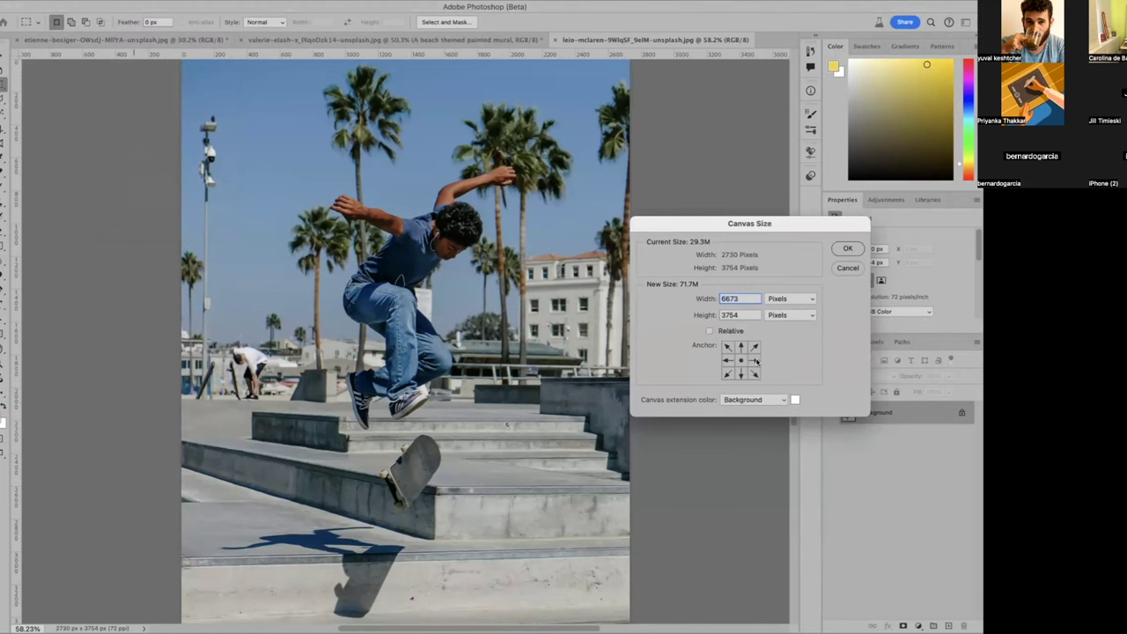
pyautogui.click(845, 251)
pyautogui.press('super+0')
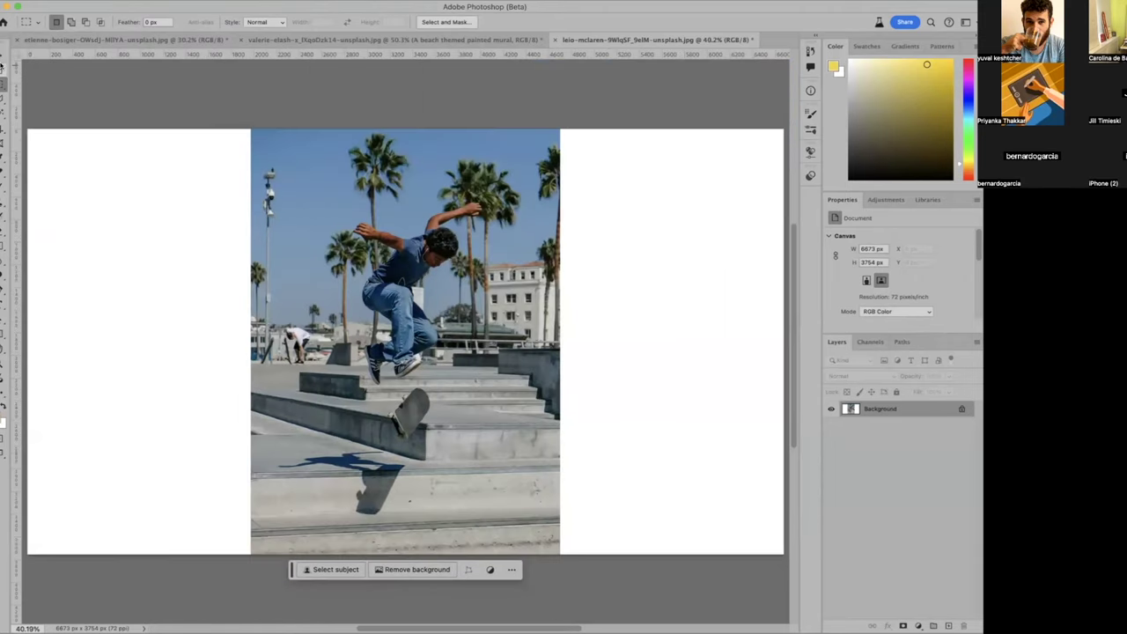
# Step: With the Magic Wand, select the white strip left of the photo and expand it 50 px
pyautogui.click(5, 113)
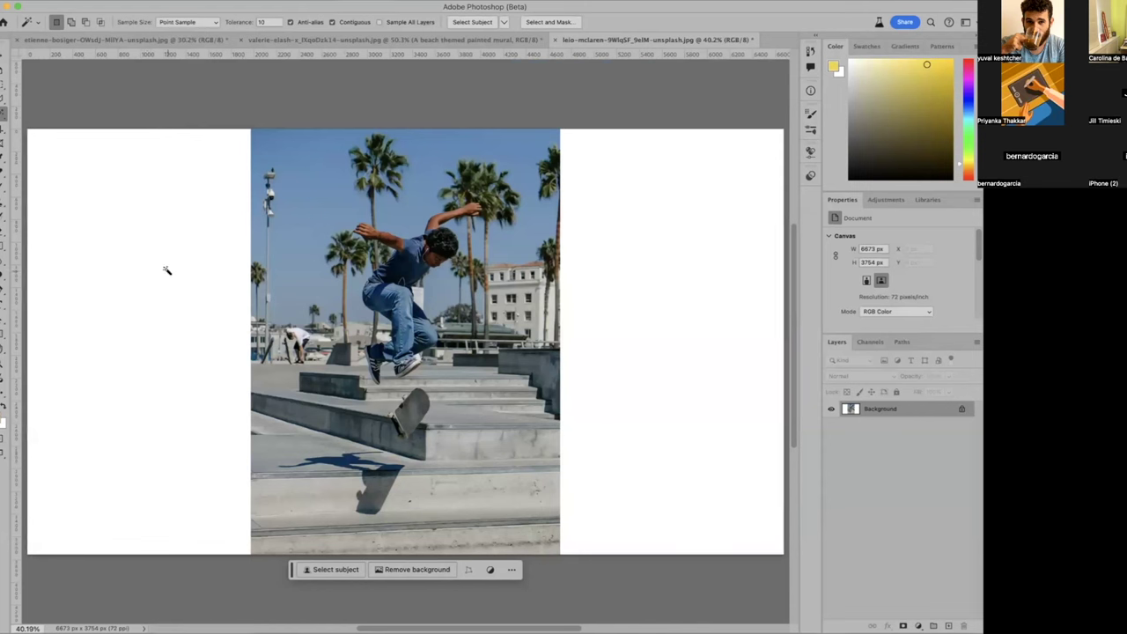
pyautogui.click(174, 322)
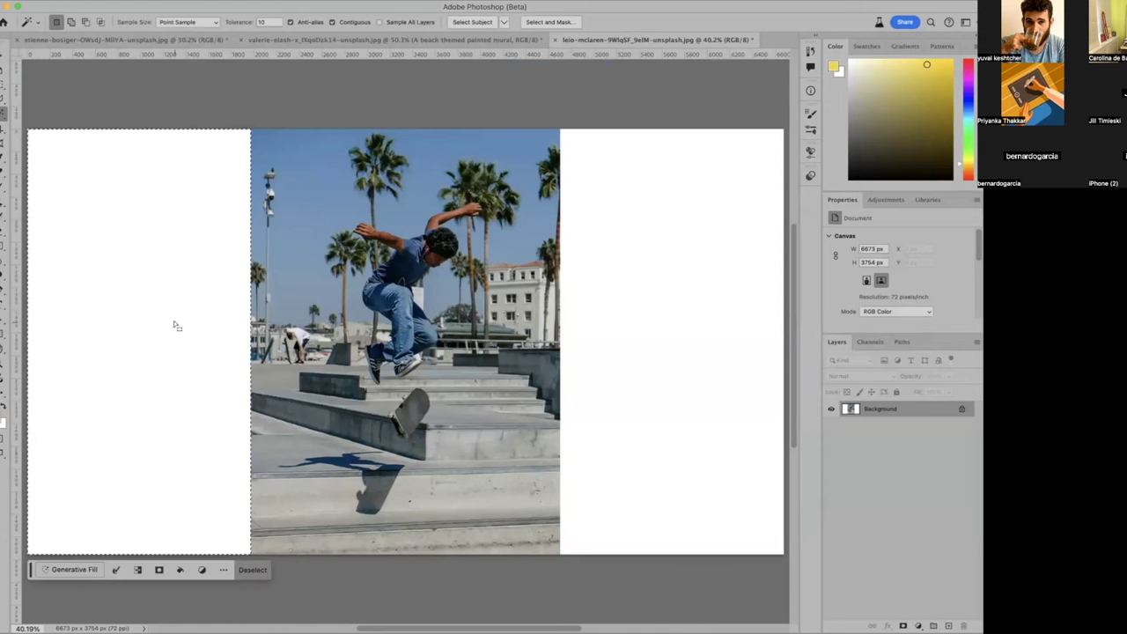
pyautogui.click(116, 571)
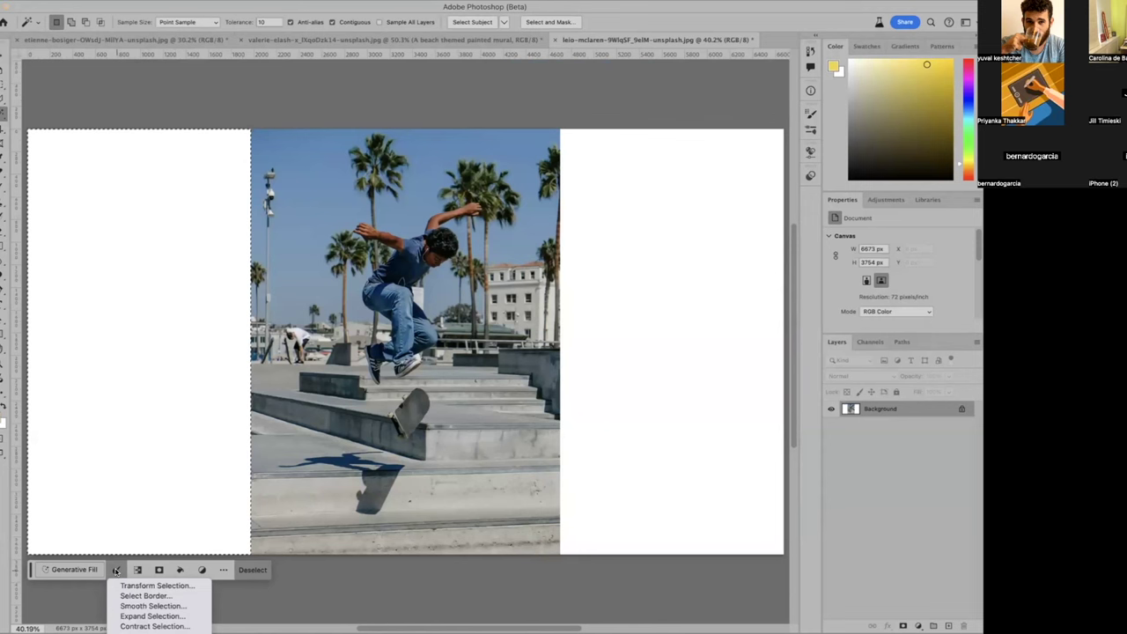
pyautogui.click(130, 616)
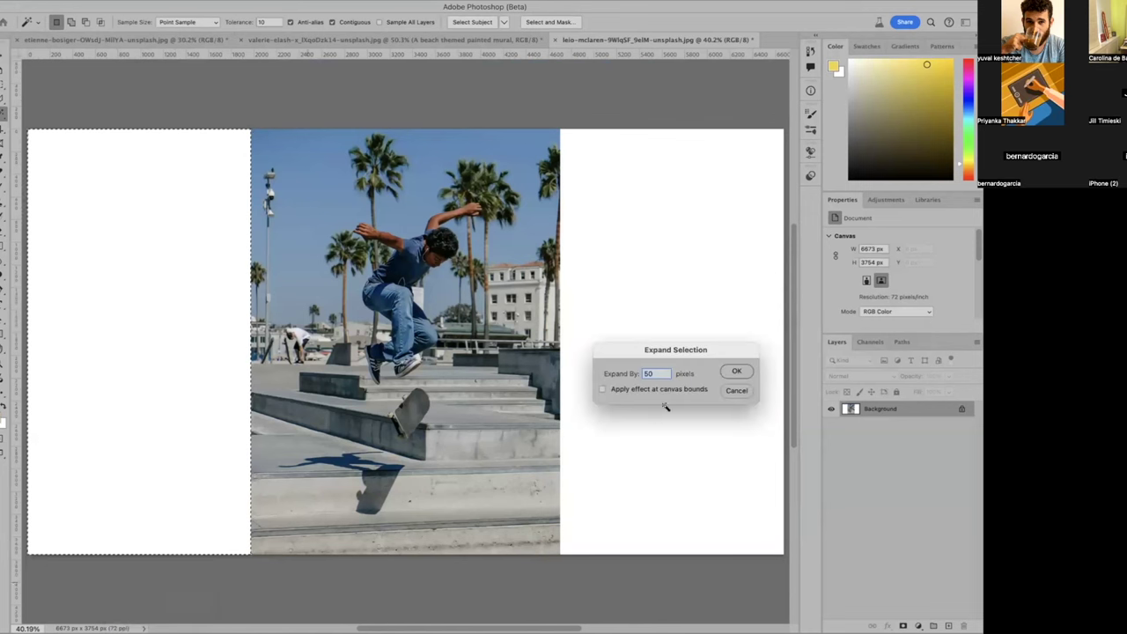
pyautogui.press('Return')
# Step: Feather the left-strip selection by 40 px and bring up the Generative Fill prompt
pyautogui.click(115, 570)
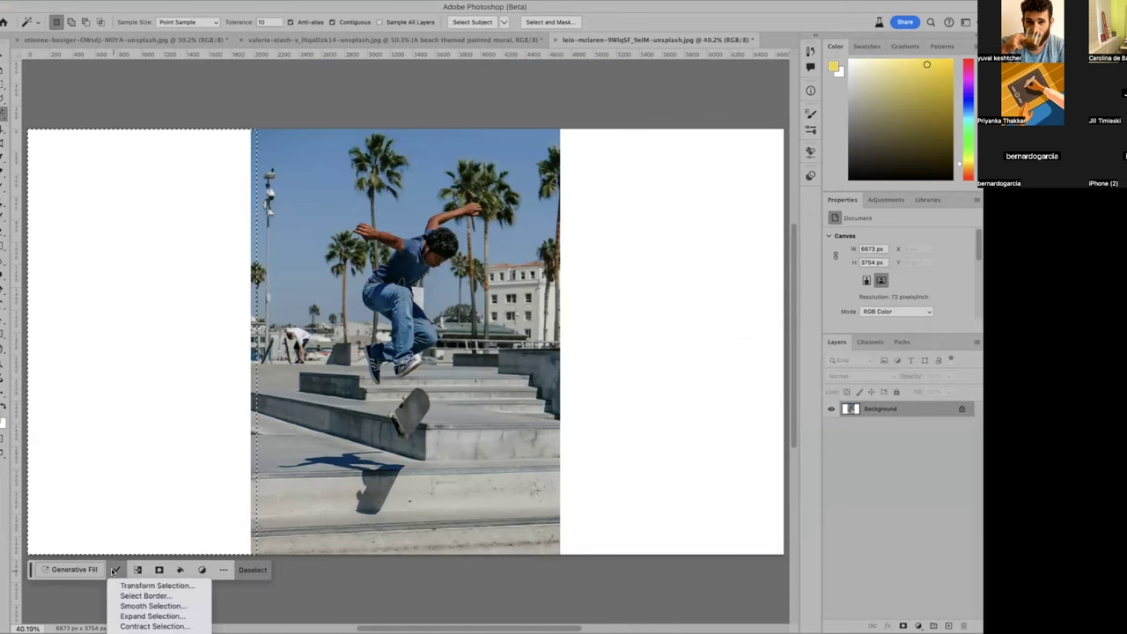
pyautogui.click(145, 626)
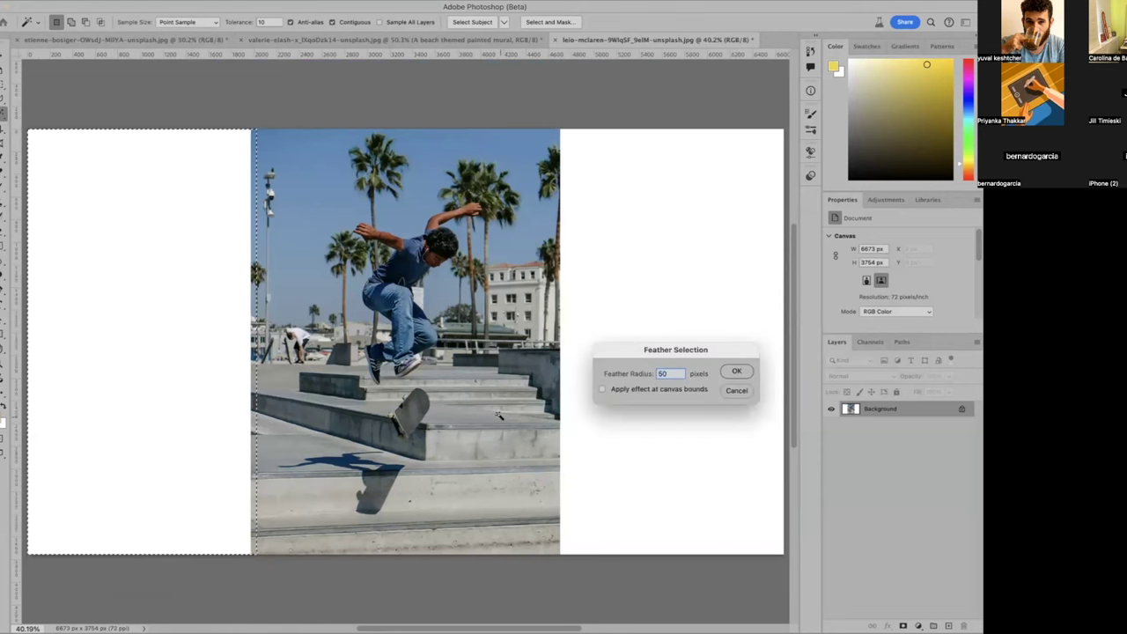
pyautogui.write('40')
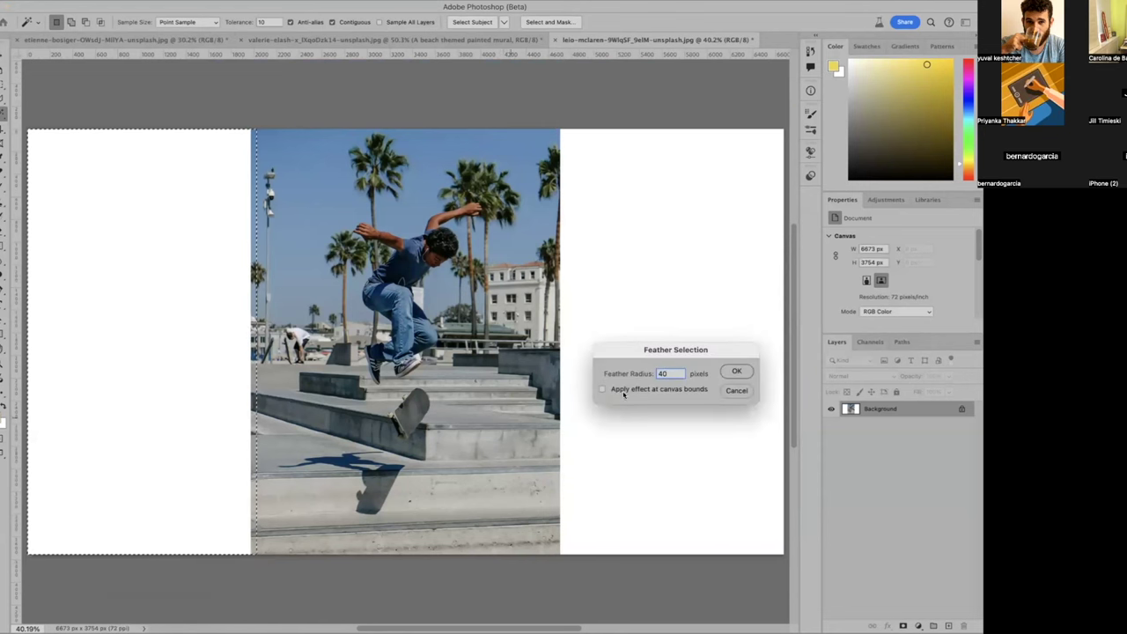
pyautogui.click(736, 372)
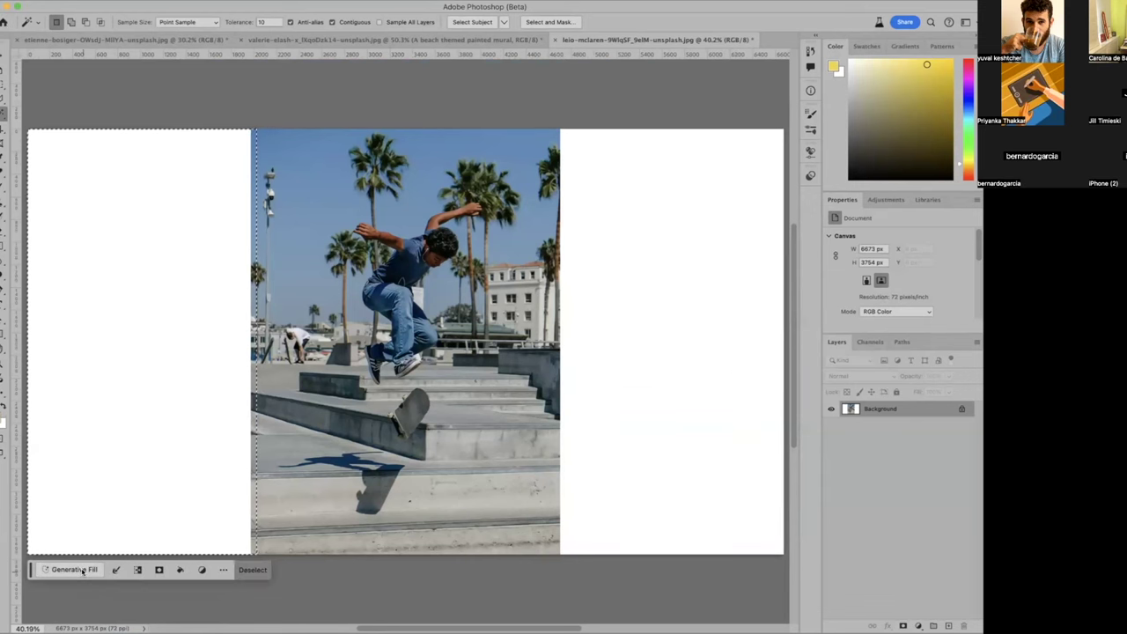
pyautogui.click(83, 570)
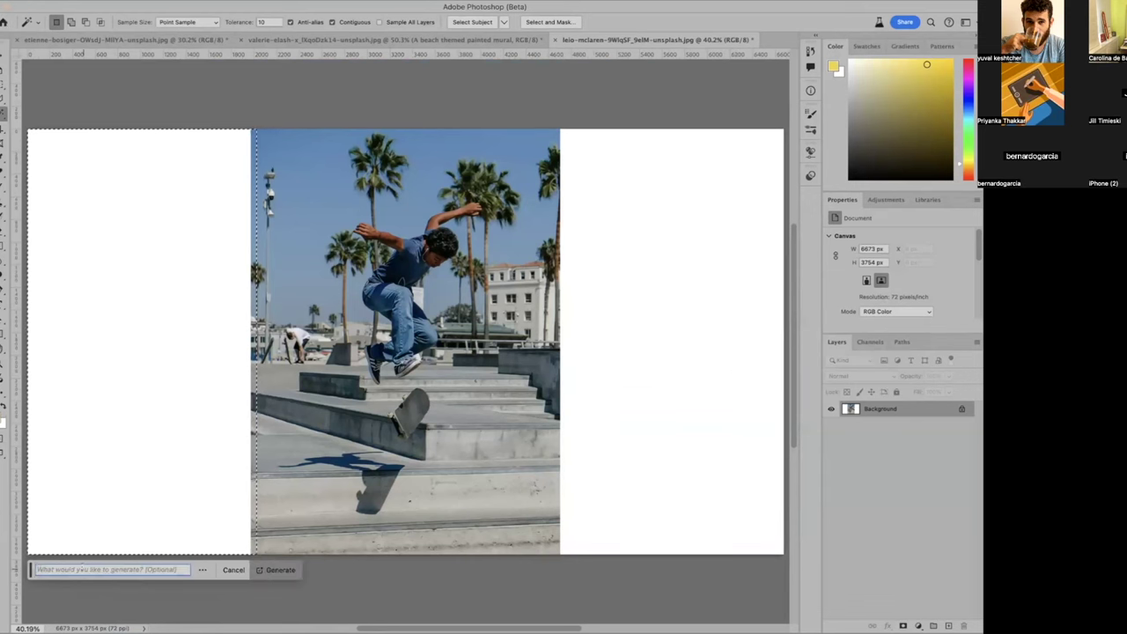
# Step: Generate an empty-prompt fill for the left strip, keep variation 3/3, and Magic Wand the right white area
pyautogui.click(264, 570)
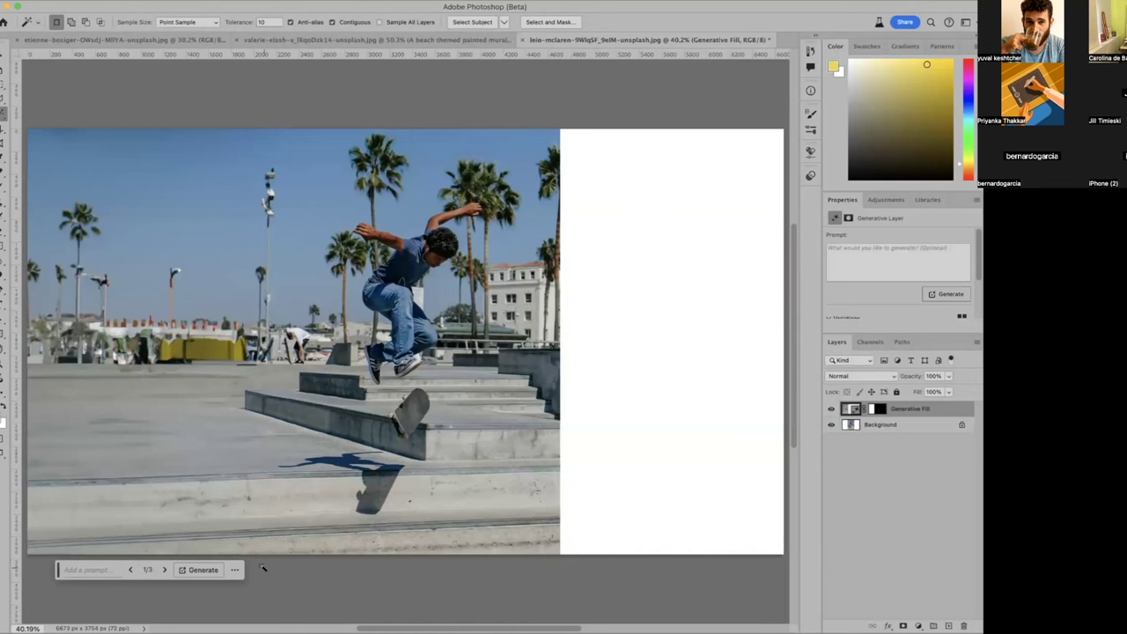
pyautogui.click(162, 569)
pyautogui.click(162, 569)
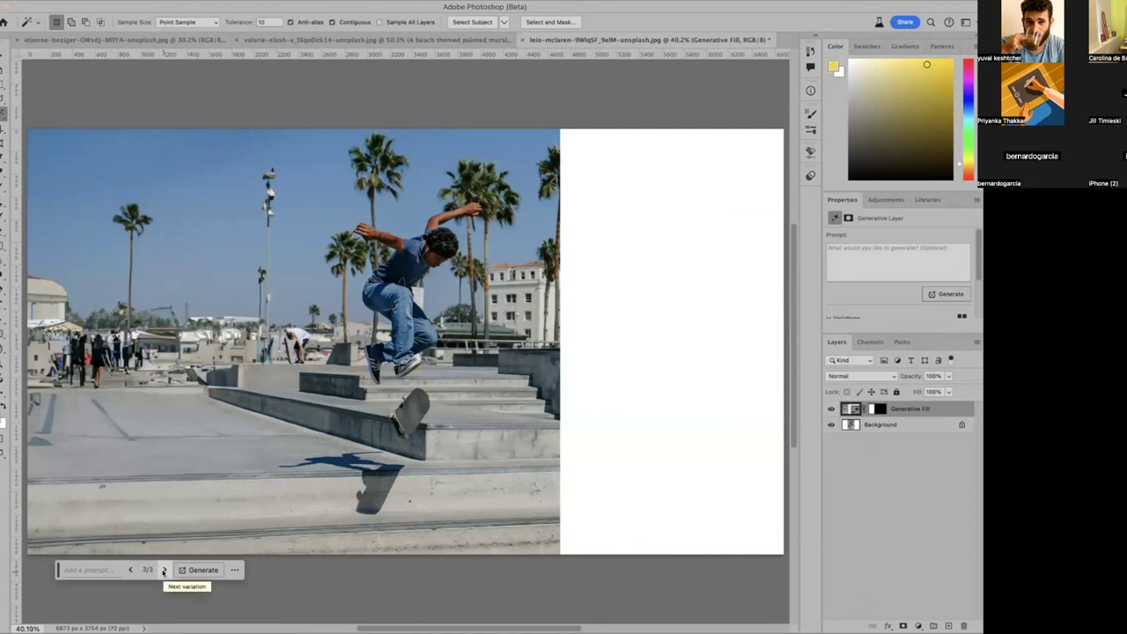
pyautogui.click(658, 486)
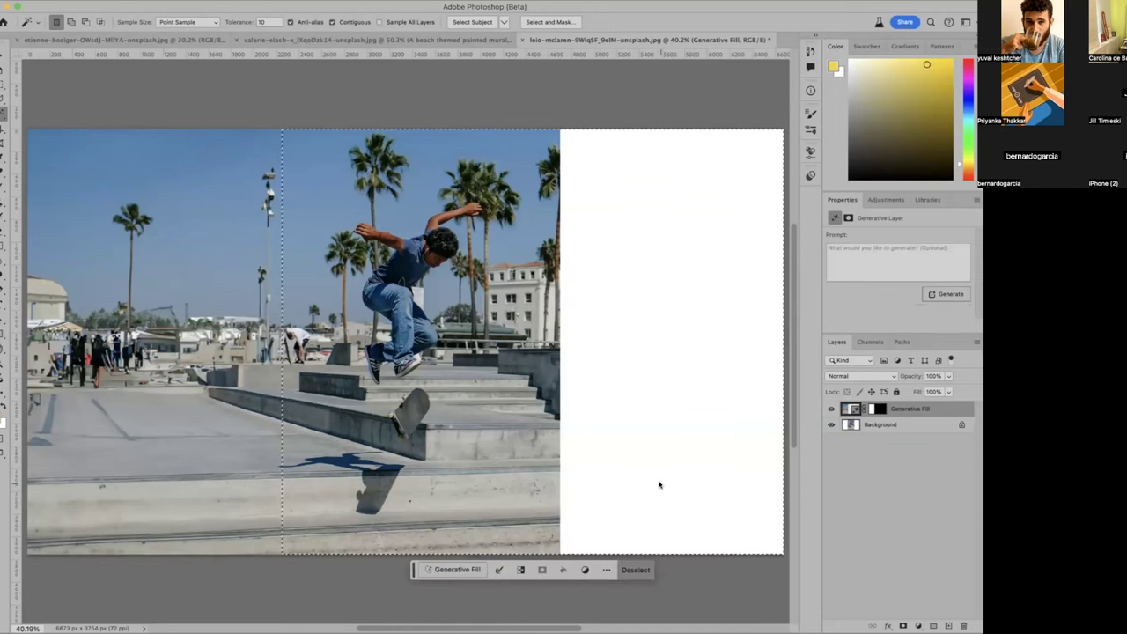
# Step: Activate the Background layer, deselect, and Magic Wand the white strip on the right
pyautogui.click(883, 425)
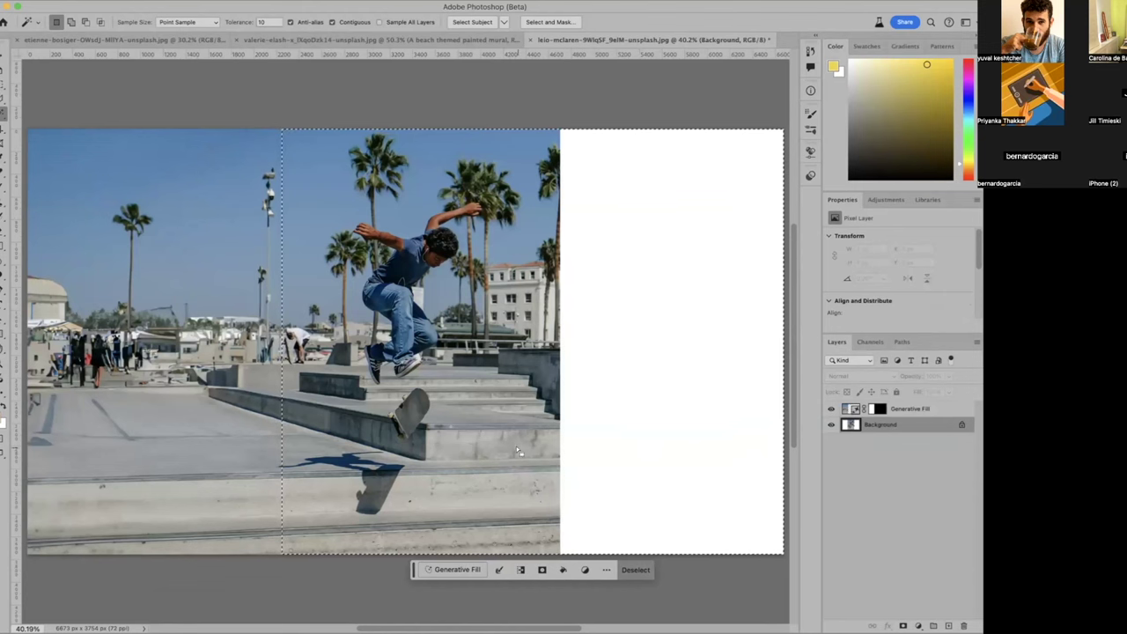
pyautogui.click(925, 409)
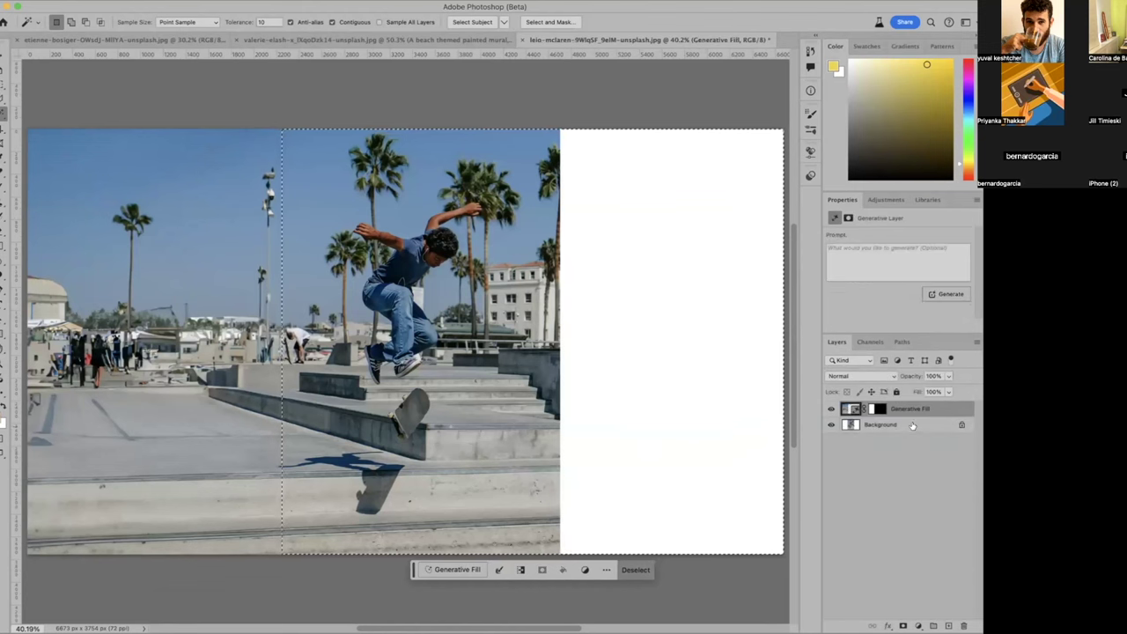
pyautogui.click(913, 426)
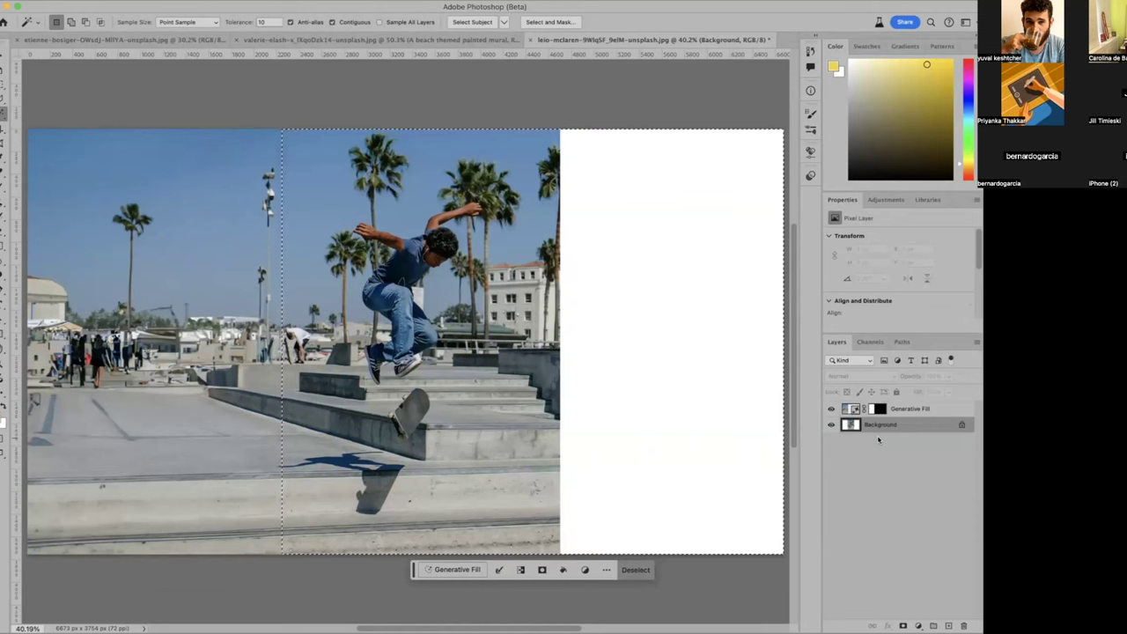
pyautogui.press('super+d')
pyautogui.click(709, 466)
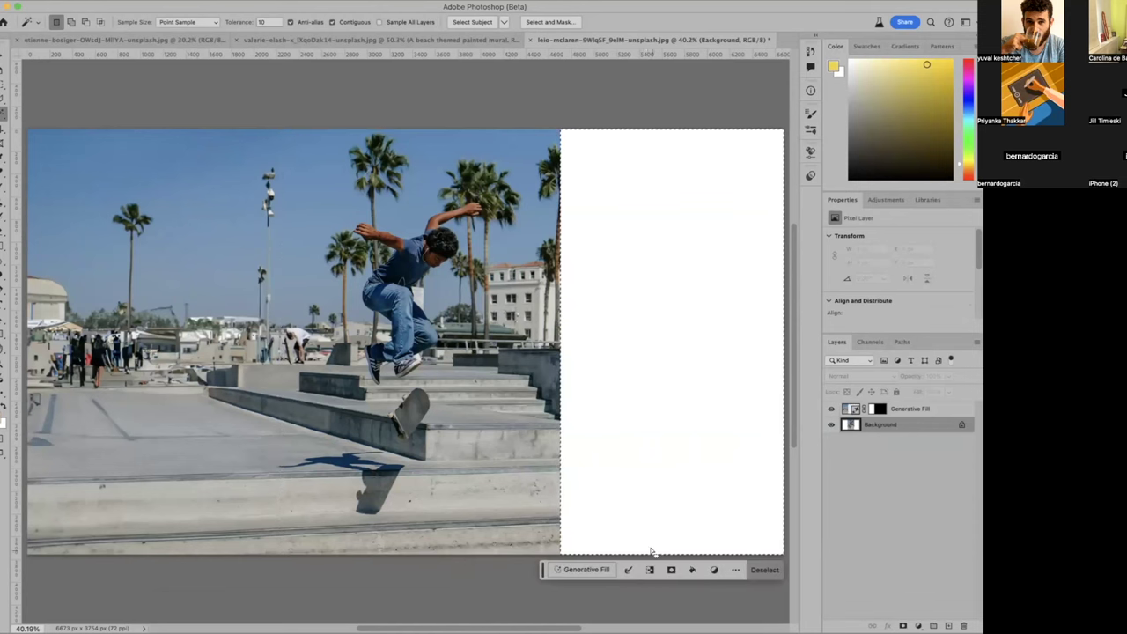
# Step: Expand the right-strip selection 50 px and feather it 40 px
pyautogui.click(628, 570)
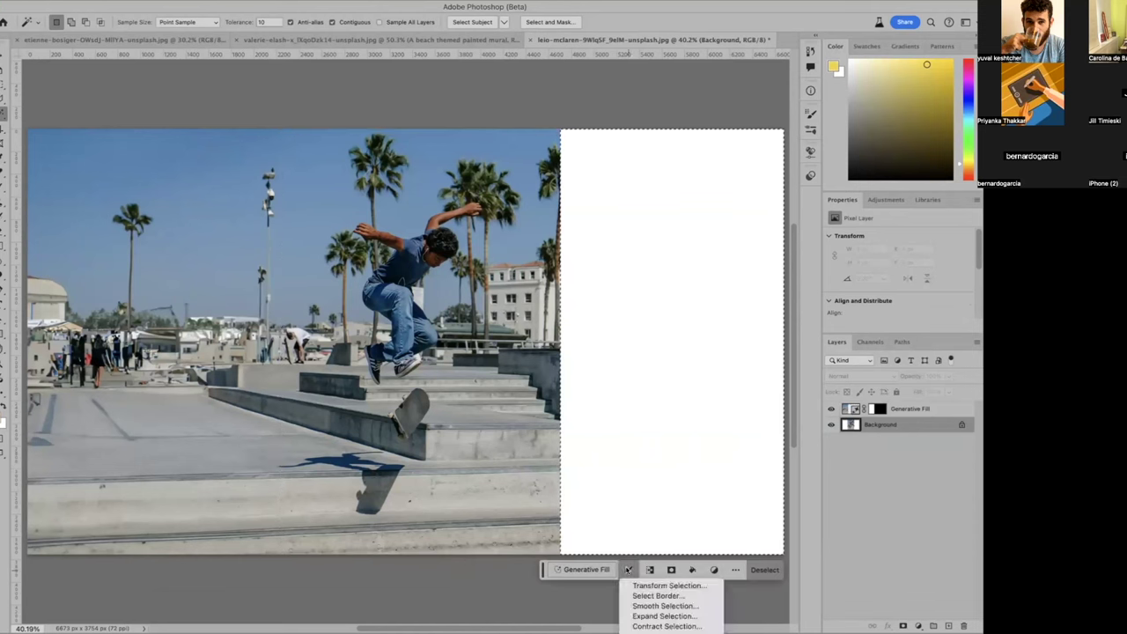
pyautogui.click(633, 616)
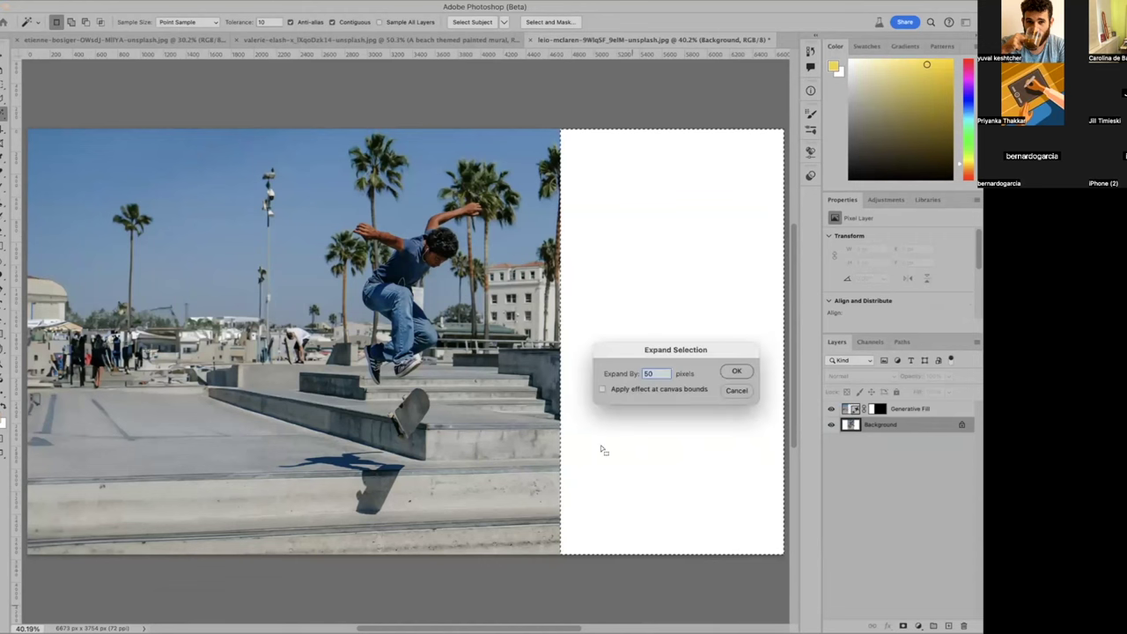
pyautogui.click(730, 371)
pyautogui.click(627, 569)
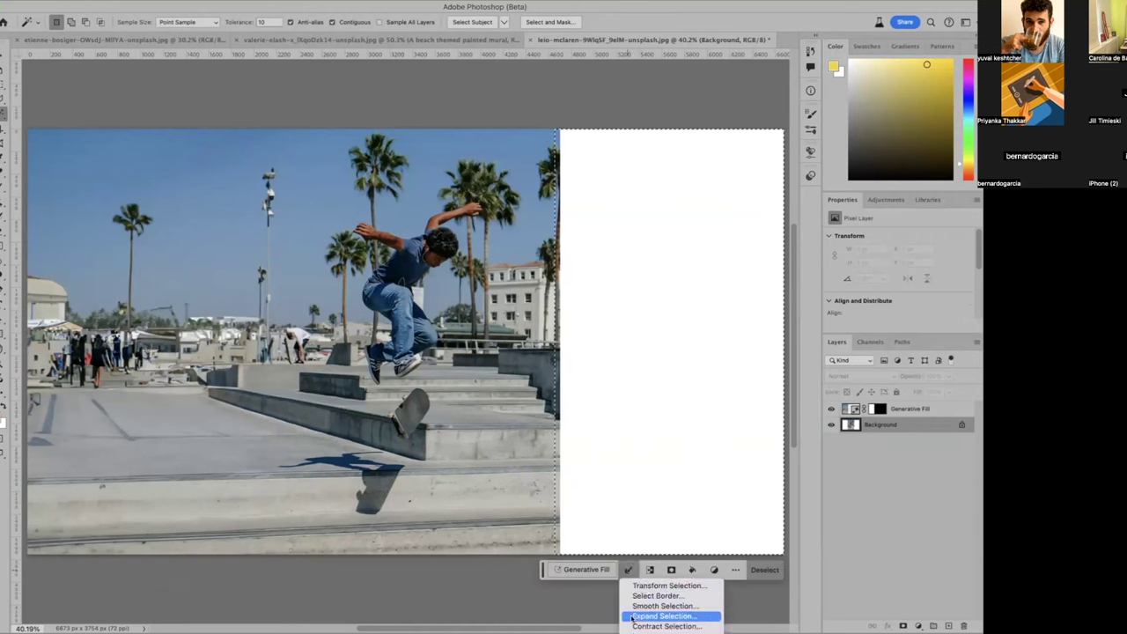
pyautogui.click(634, 629)
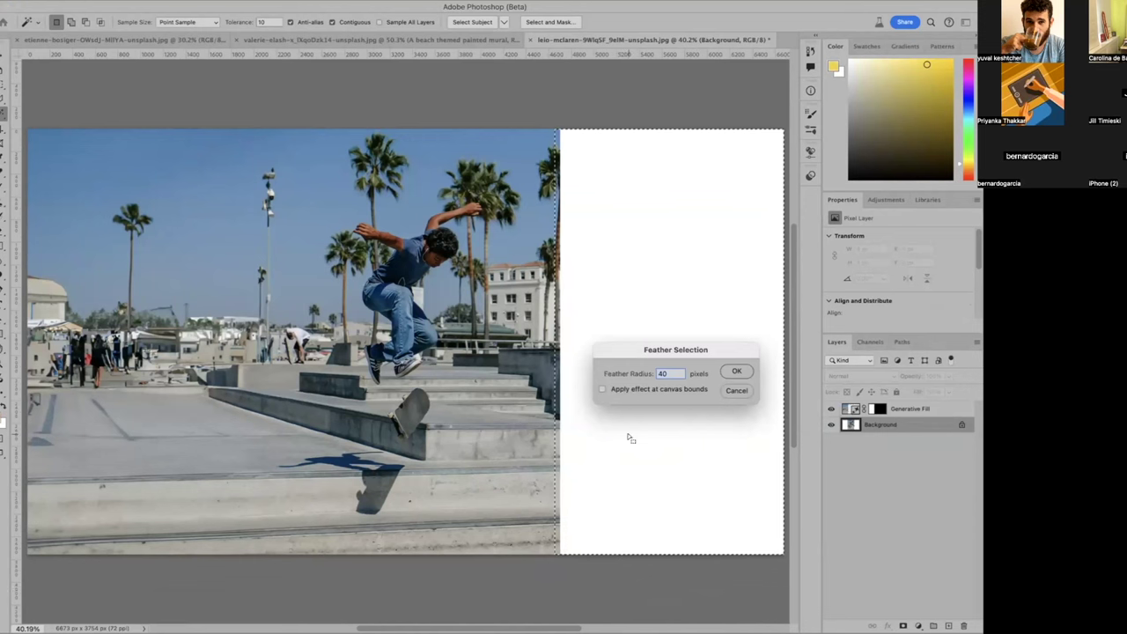
pyautogui.click(736, 372)
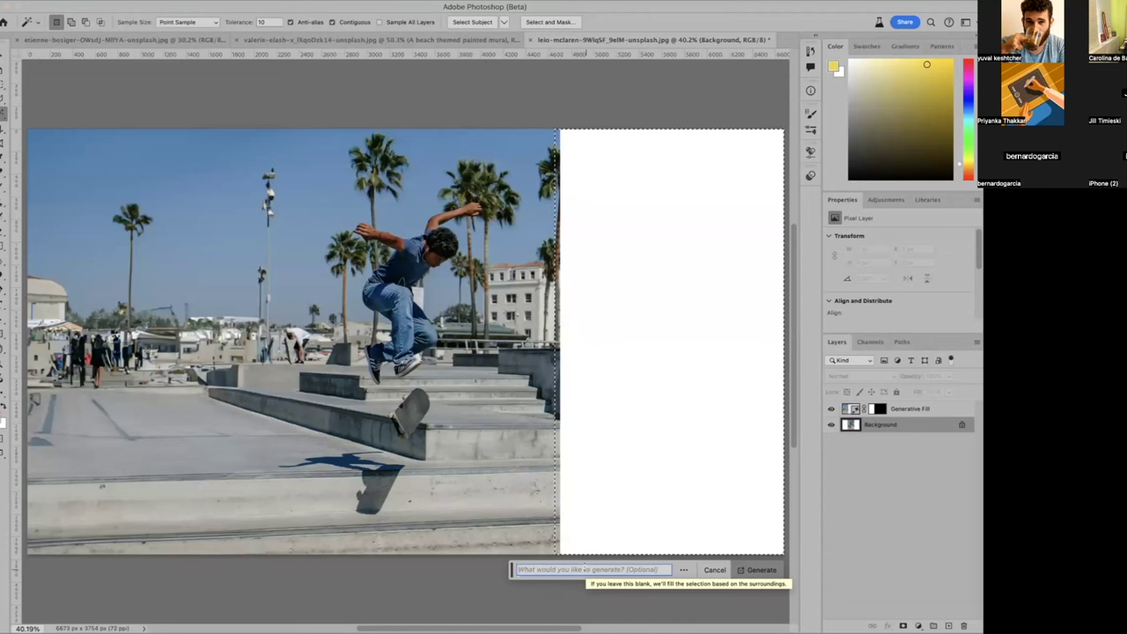
# Step: Generate a fill for the right strip, keep colonnaded-building variation 1/3, and hide both Generative Fill layers
pyautogui.click(760, 570)
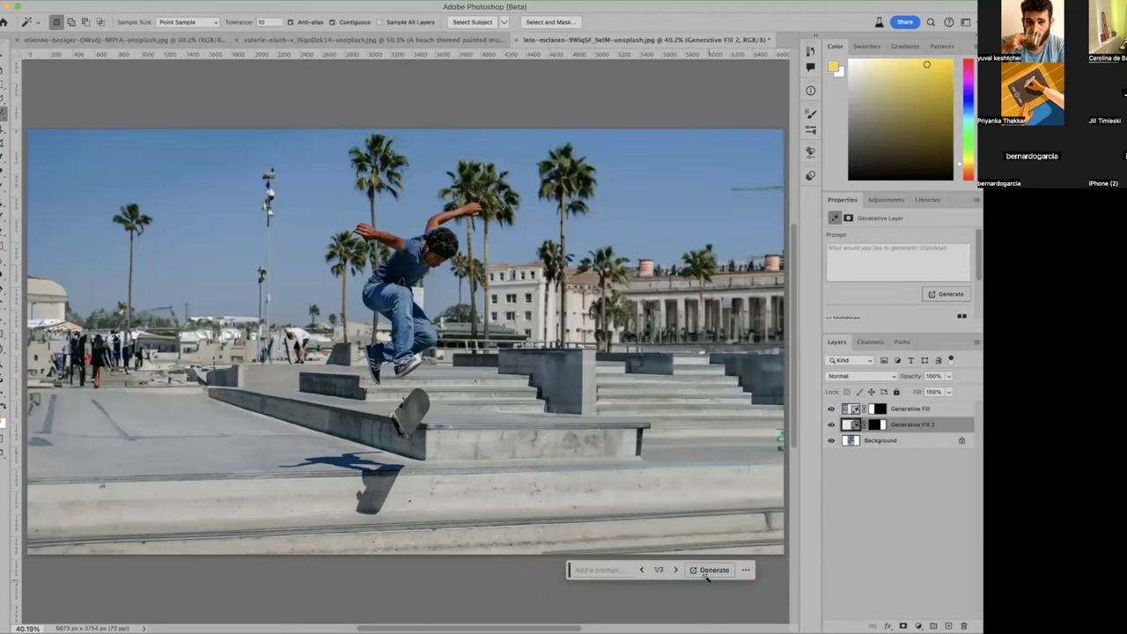
pyautogui.click(674, 570)
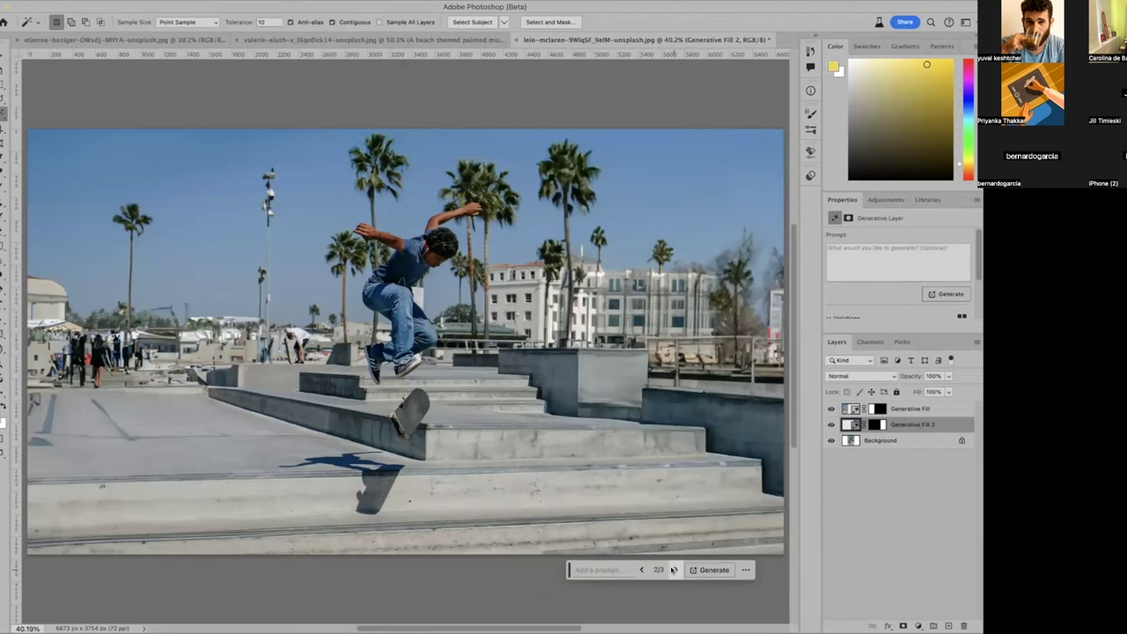
pyautogui.click(673, 570)
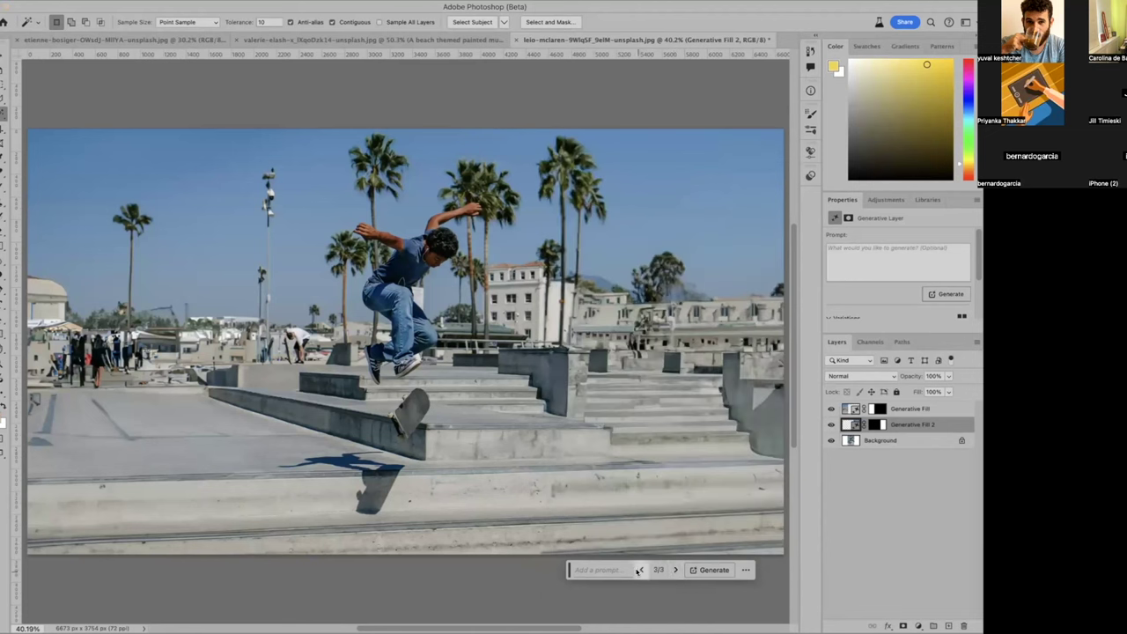
pyautogui.click(641, 569)
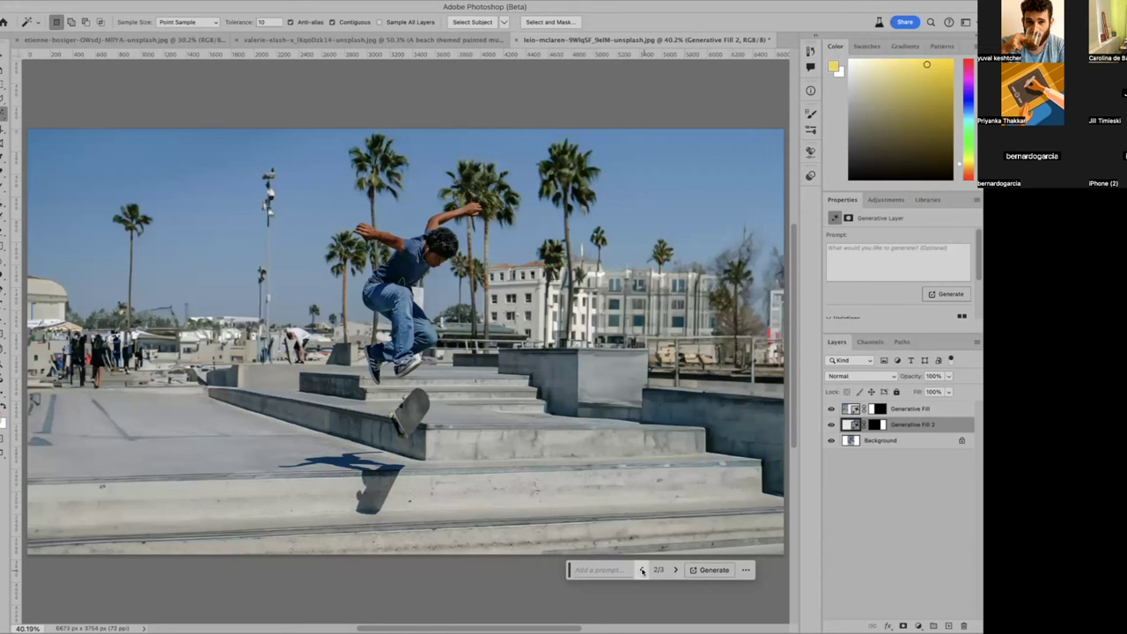
pyautogui.click(641, 570)
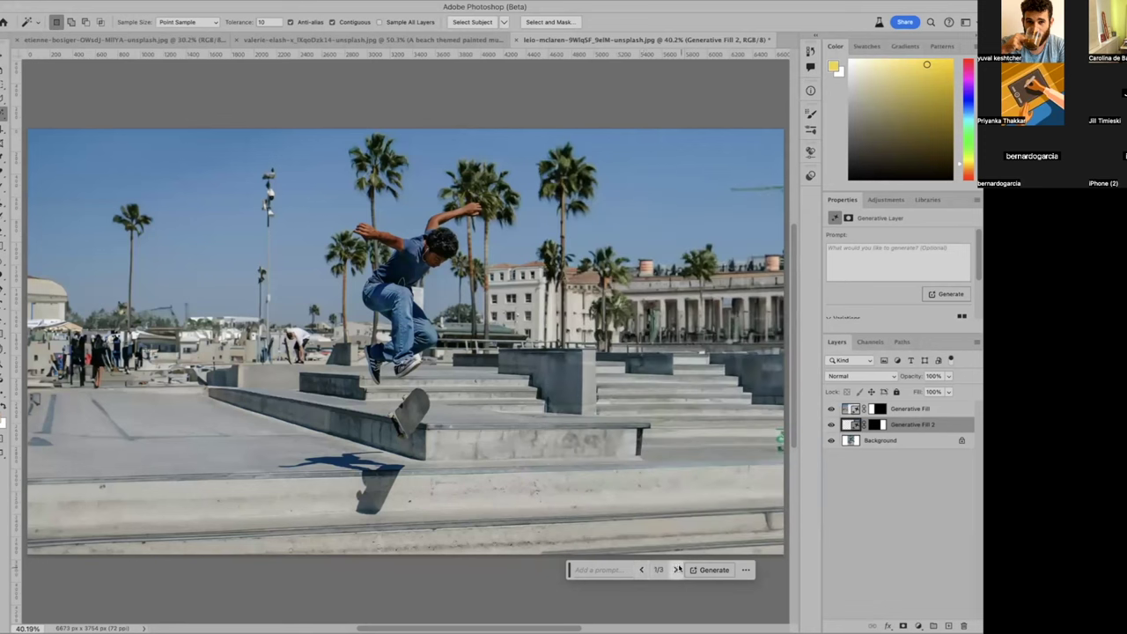
pyautogui.click(830, 425)
pyautogui.click(830, 408)
# Step: On the Background layer, select both white side strips and expand the selection 50 px
pyautogui.click(879, 441)
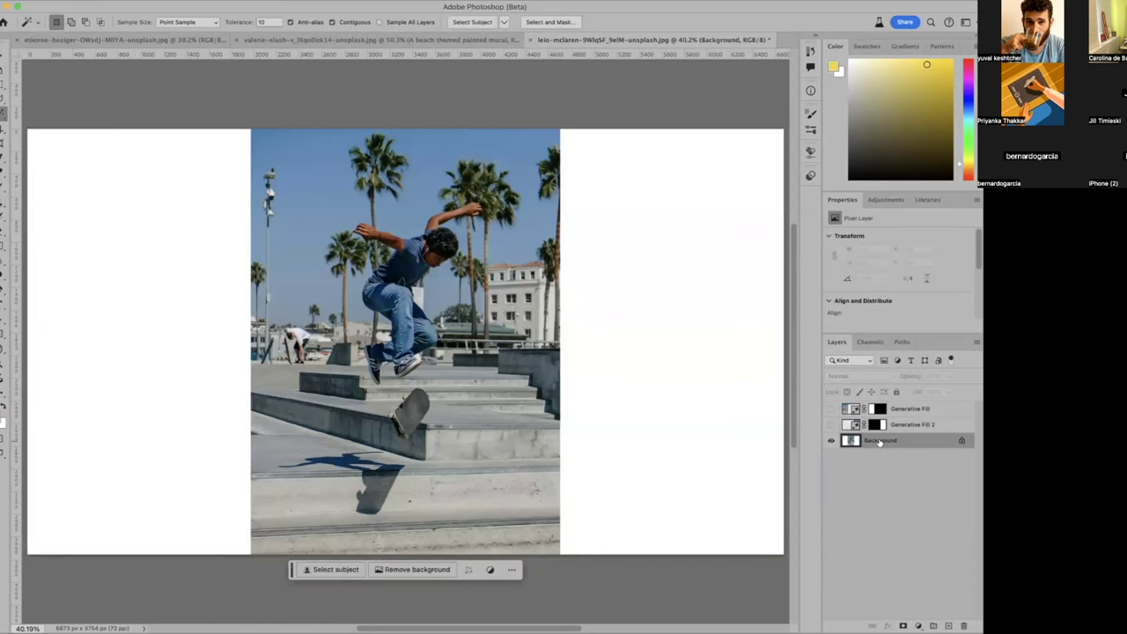
pyautogui.click(113, 458)
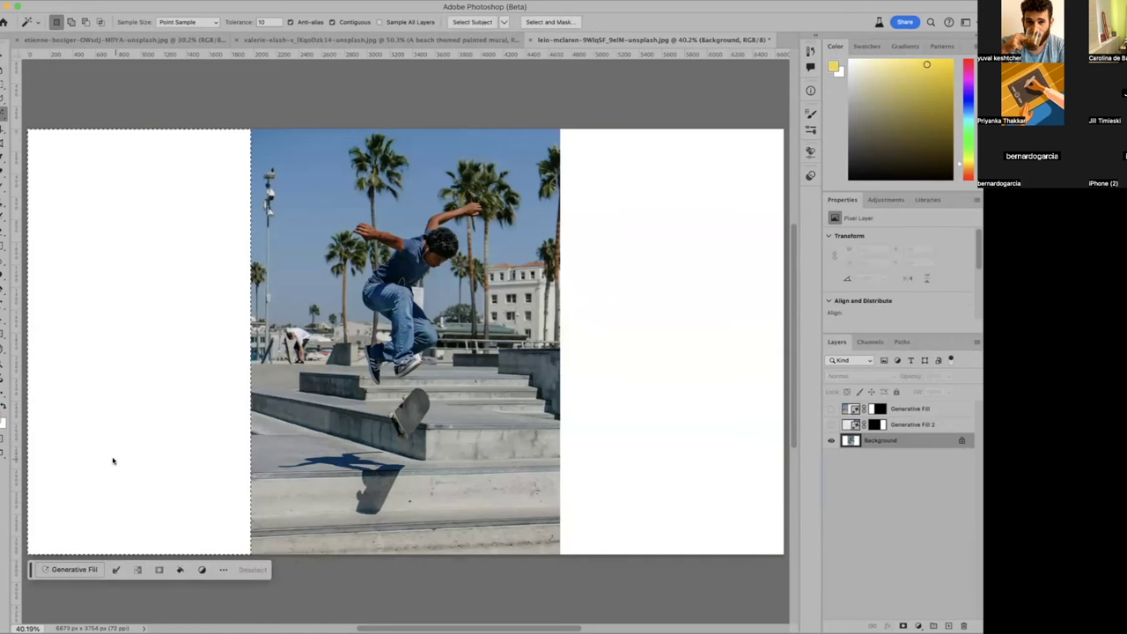
pyautogui.keyDown('shift'); pyautogui.click(676, 476); pyautogui.keyUp('shift')
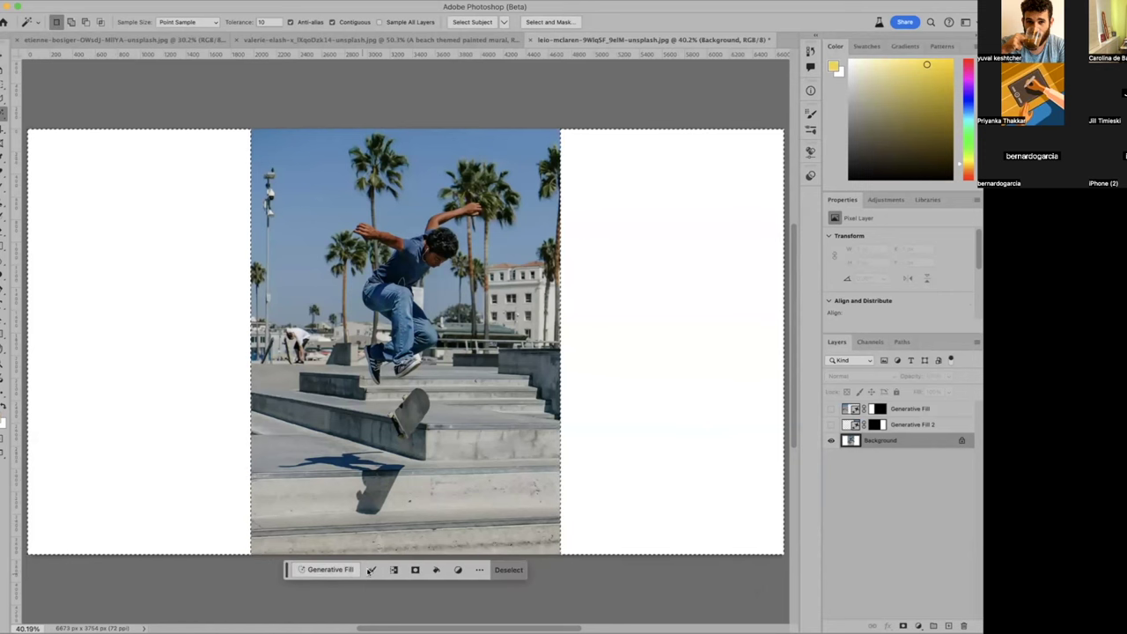
pyautogui.click(371, 569)
pyautogui.click(408, 615)
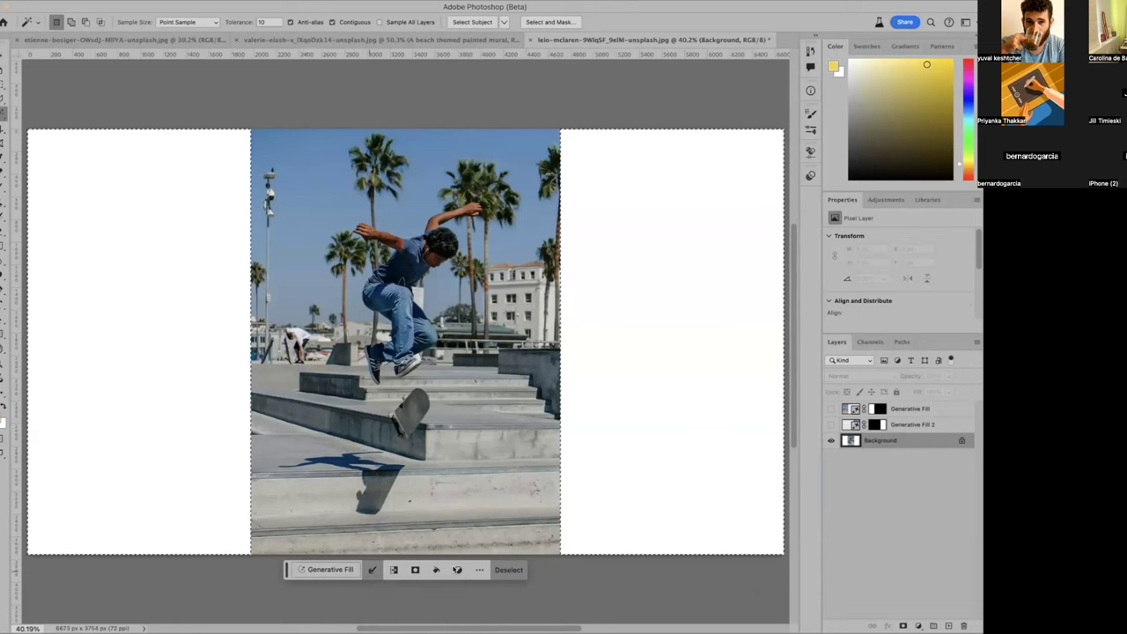
pyautogui.click(736, 371)
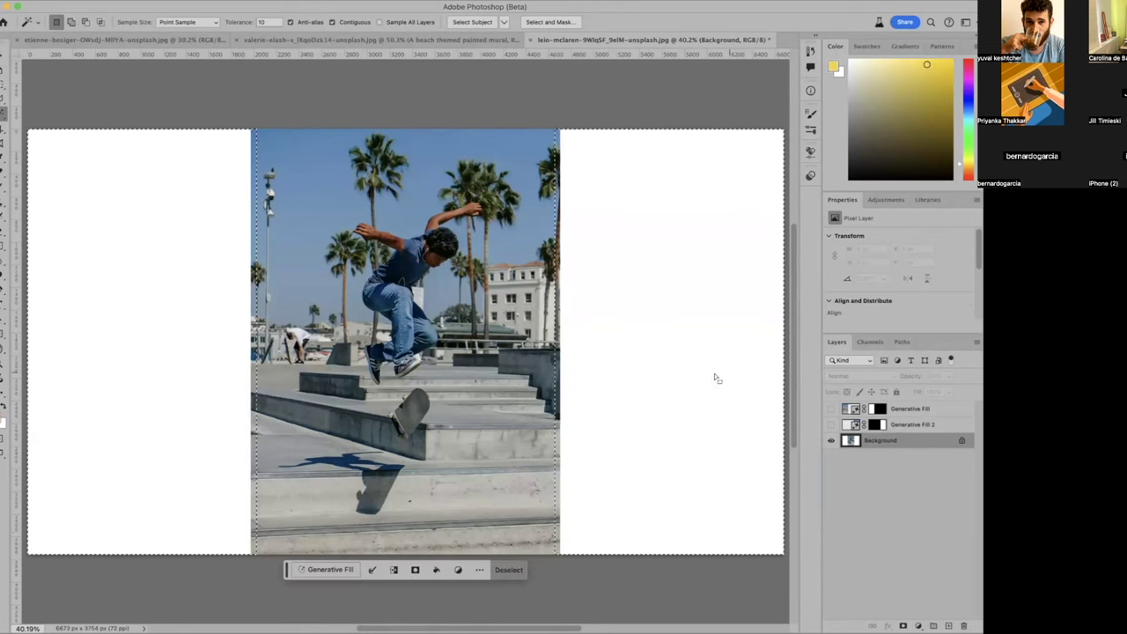
# Step: Feather the side-strip selection 40 px and generate new skatepark scenery with Generative Fill
pyautogui.click(371, 569)
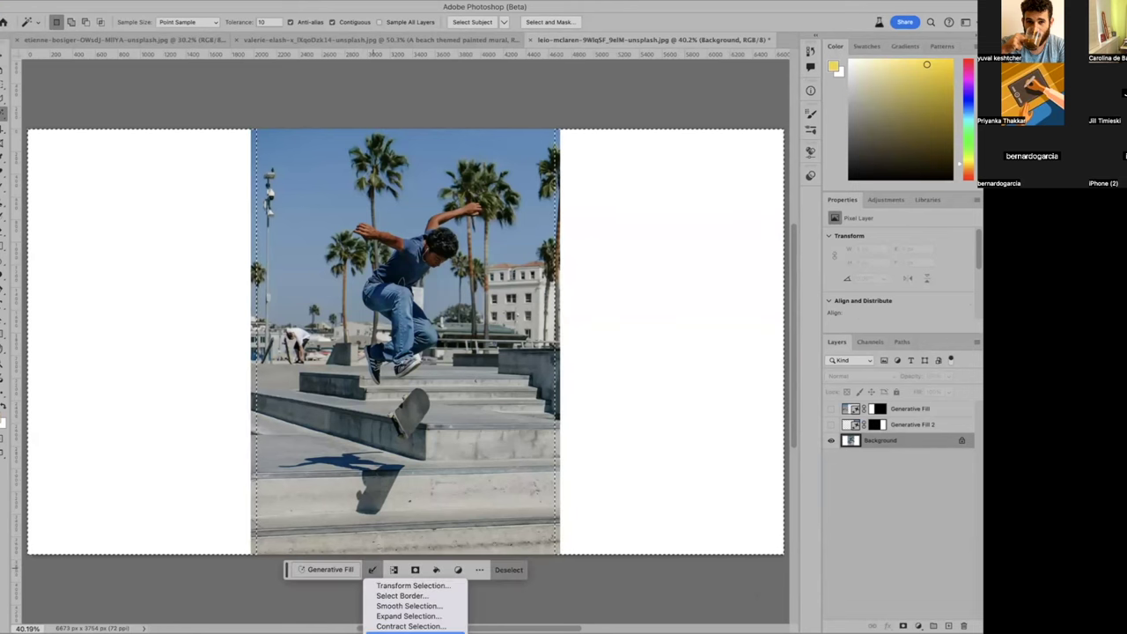
pyautogui.click(370, 569)
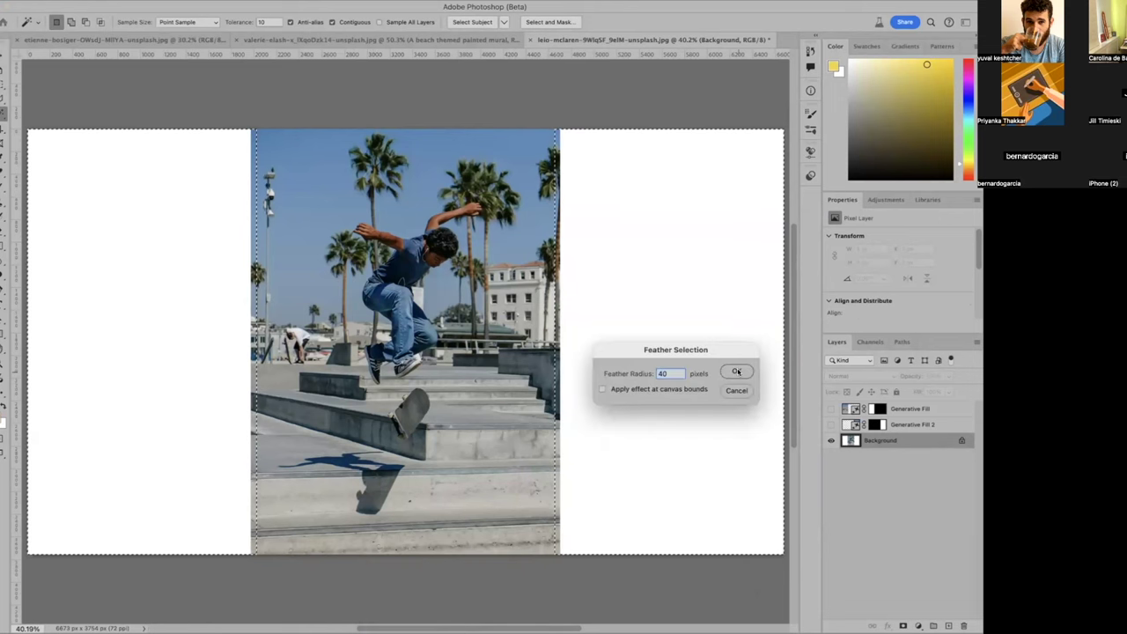
pyautogui.click(737, 372)
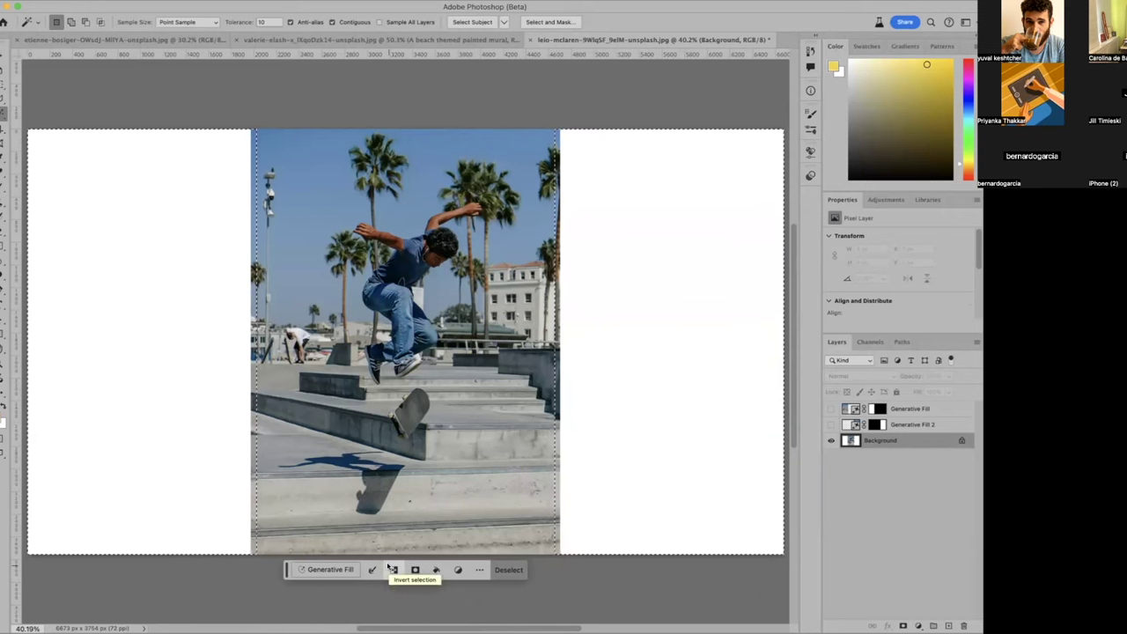
pyautogui.click(327, 570)
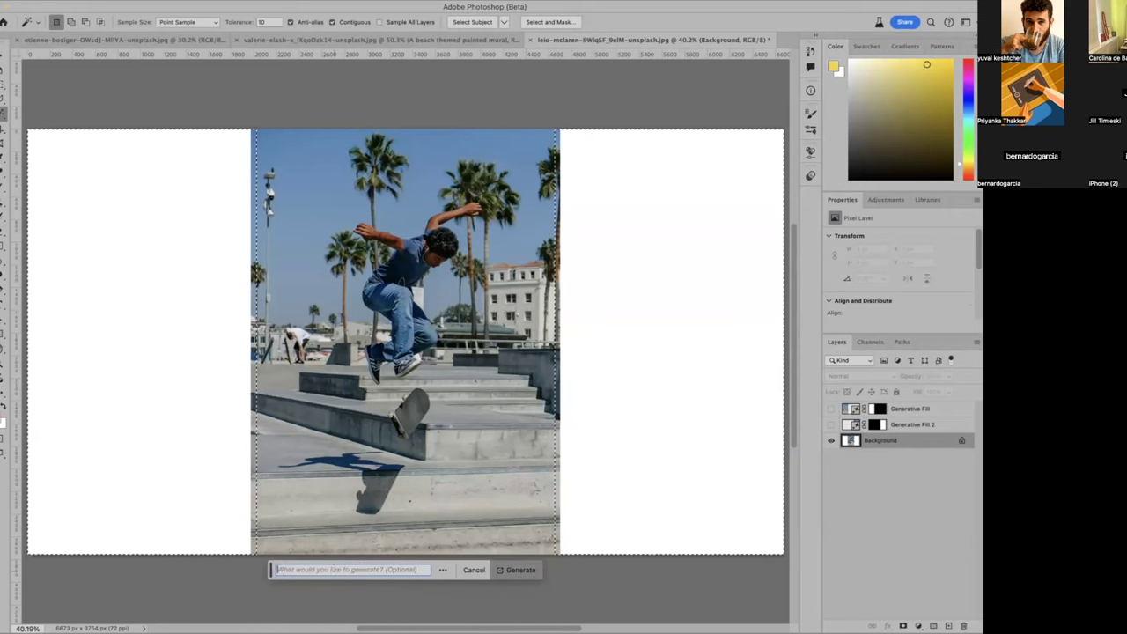
pyautogui.click(516, 570)
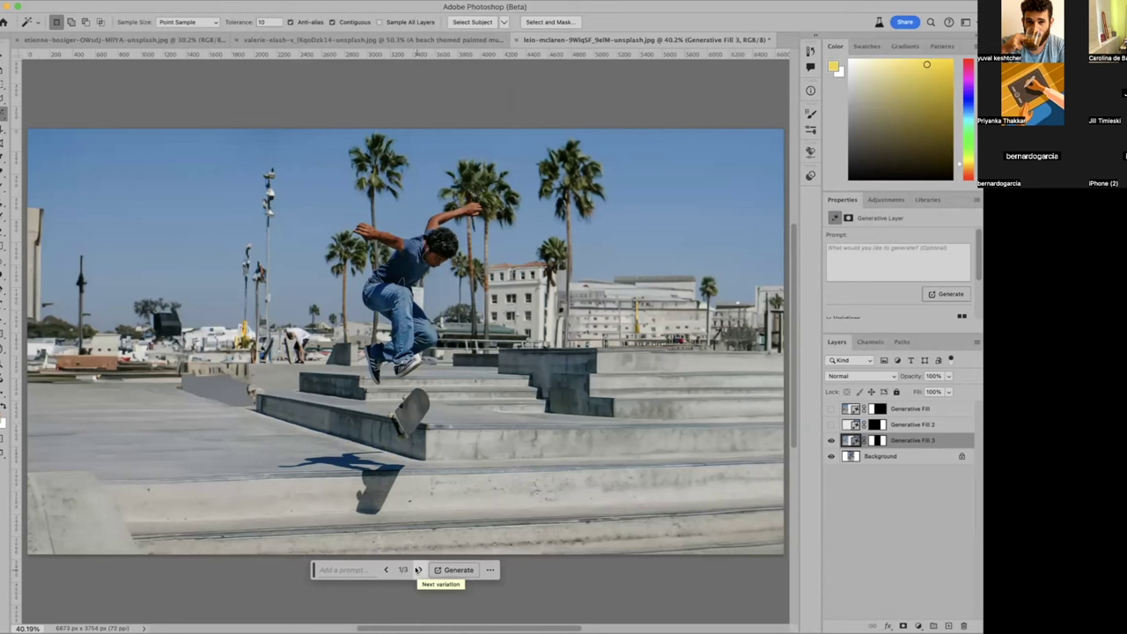
# Step: Browse all three Generative Fill variations and return to variation 1/3 with continuing stairs and buildings
pyautogui.click(417, 569)
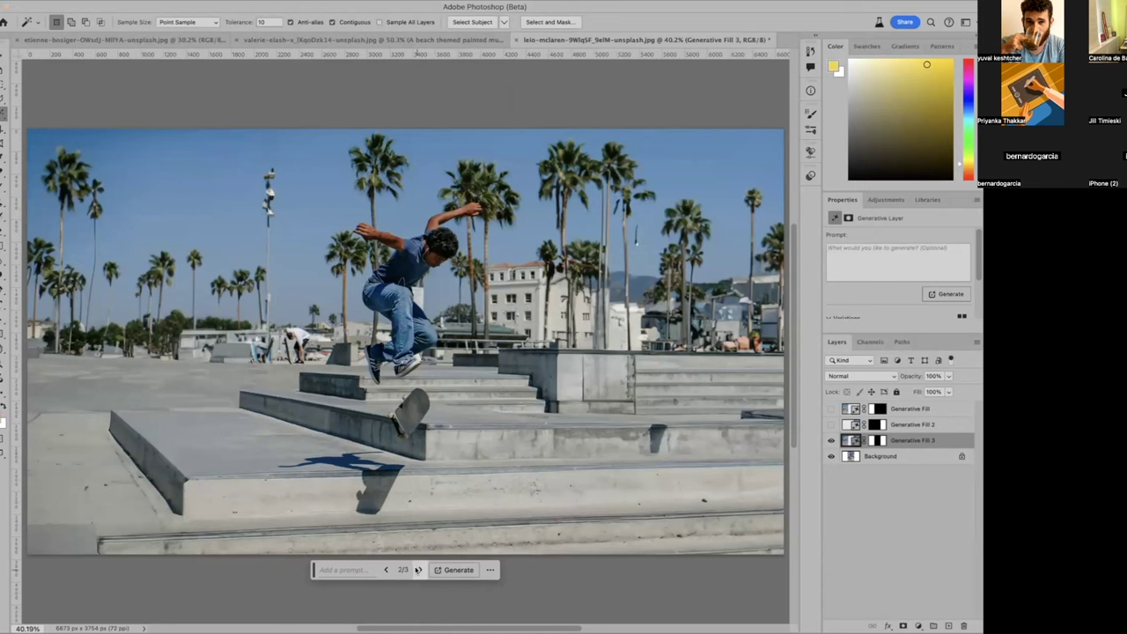
pyautogui.click(418, 569)
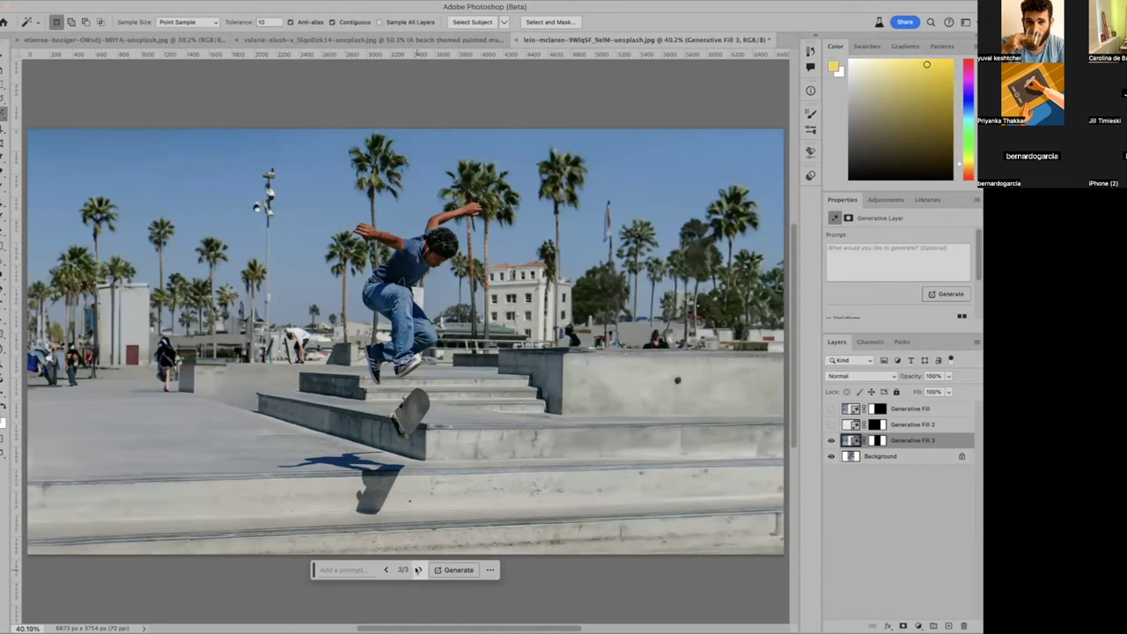
pyautogui.click(385, 570)
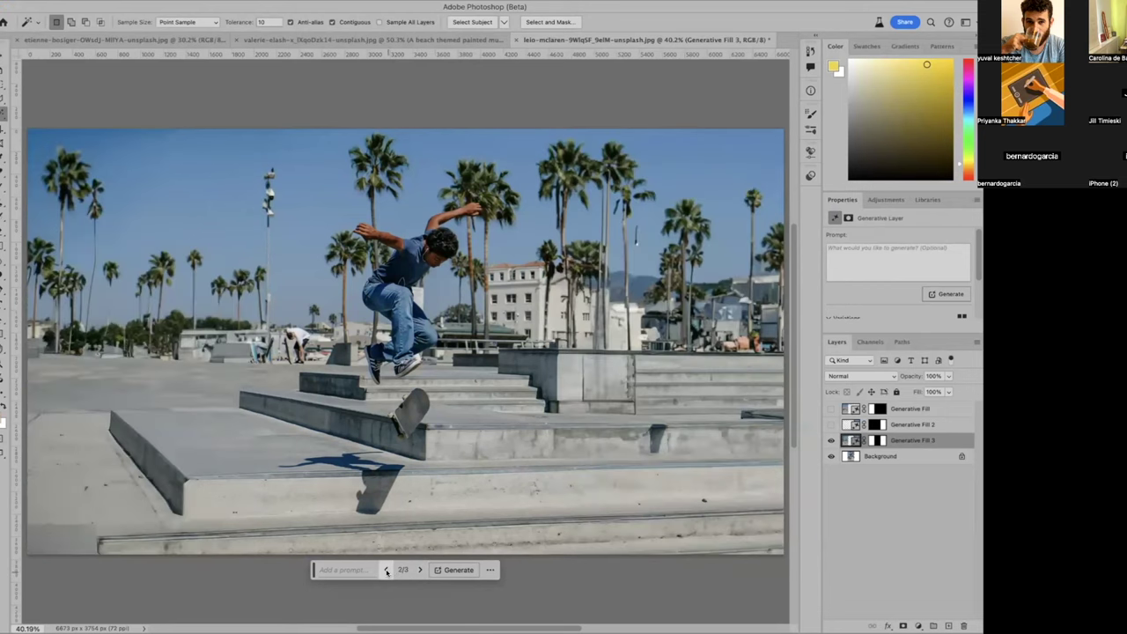
pyautogui.click(386, 569)
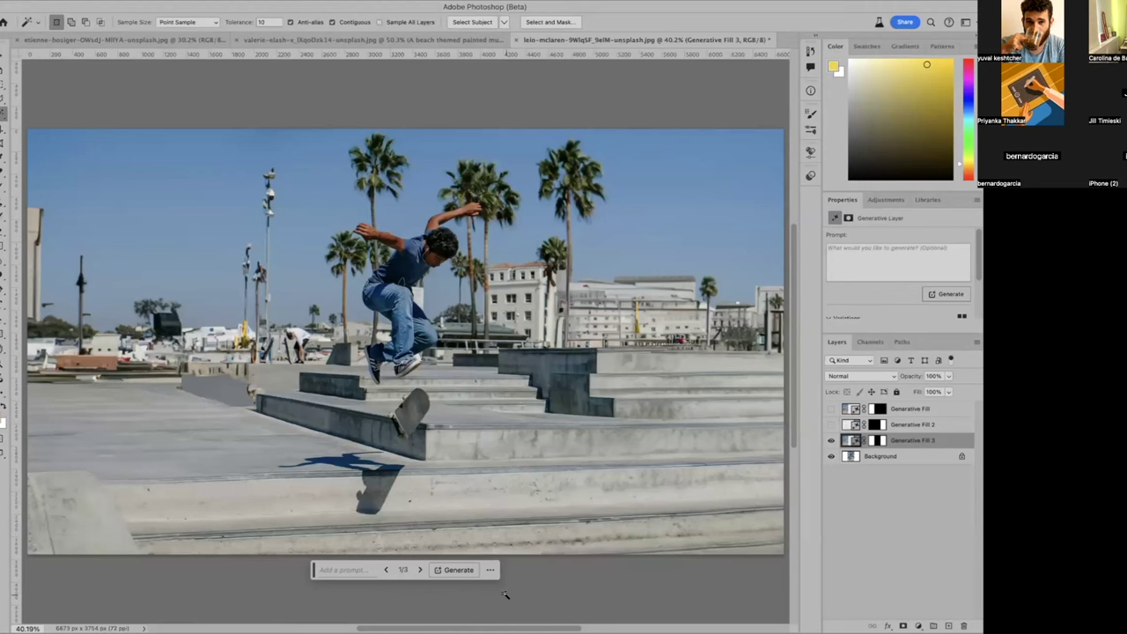
pyautogui.click(390, 40)
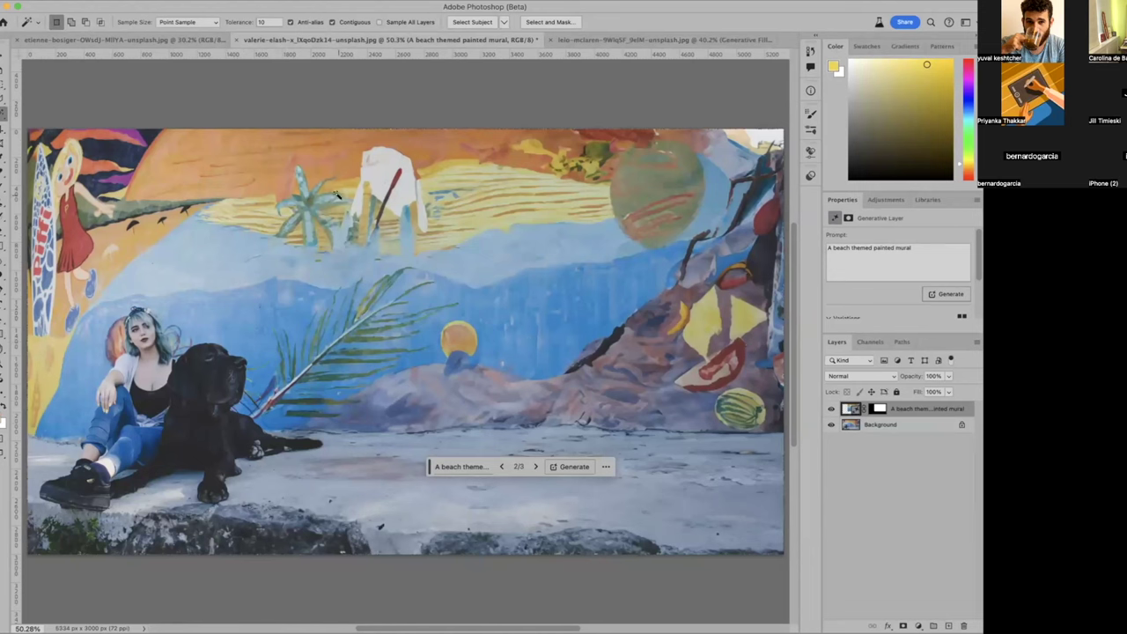
pyautogui.click(168, 41)
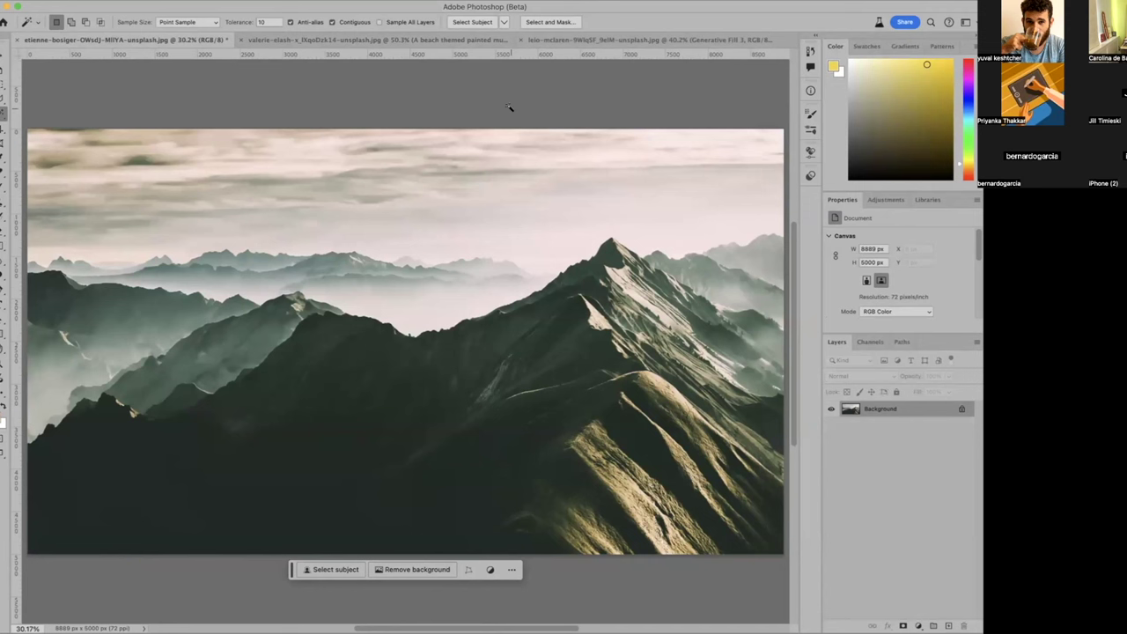
pyautogui.click(297, 40)
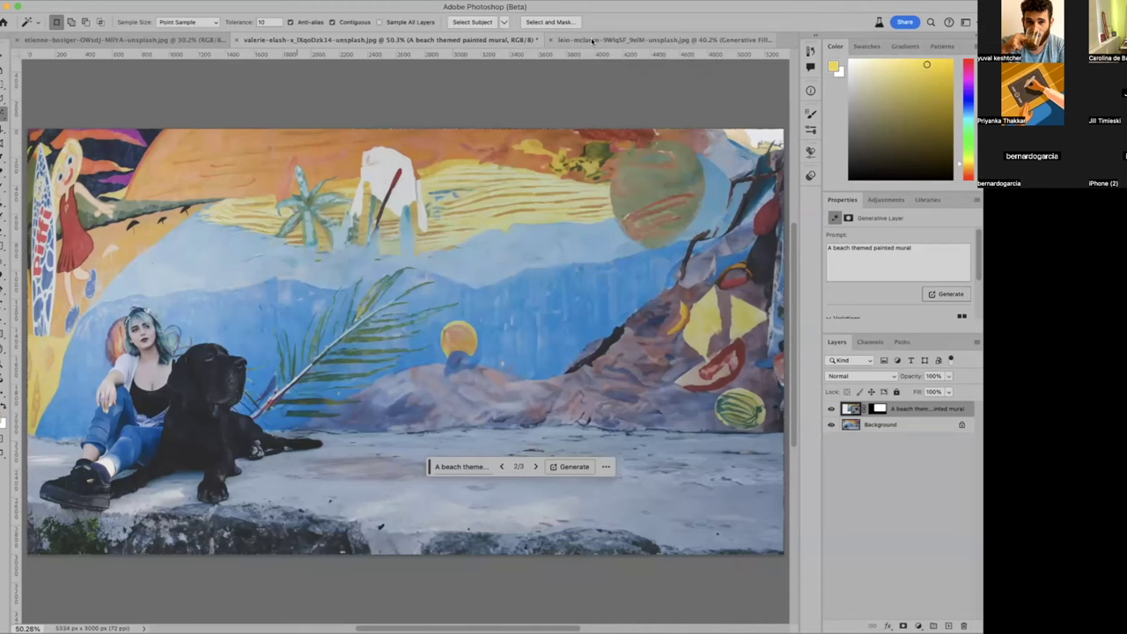
pyautogui.click(593, 40)
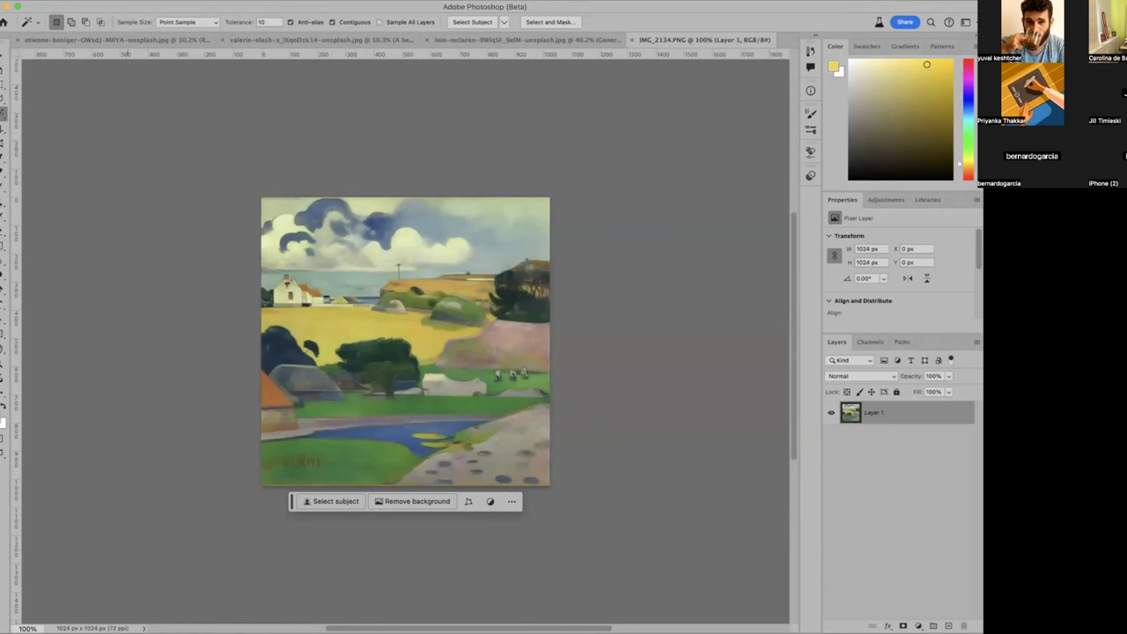
# Step: Reopen Canvas Size for IMG_2134.PNG with Alt+Cmd+C and enter a width of 1820 pixels
pyautogui.click(119, 0)
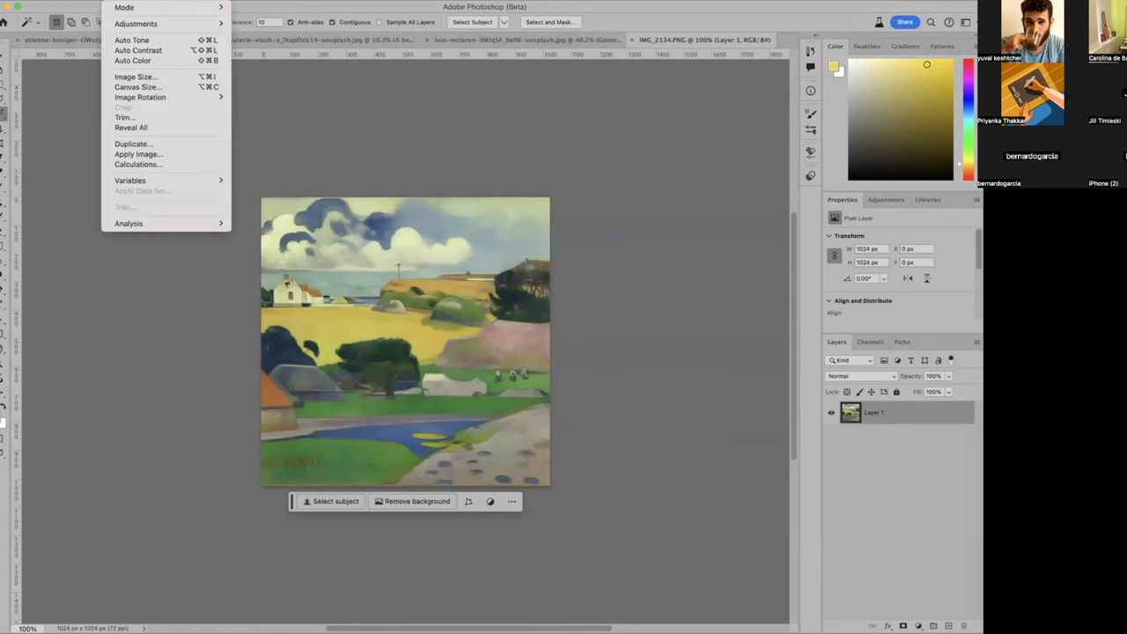
pyautogui.click(137, 87)
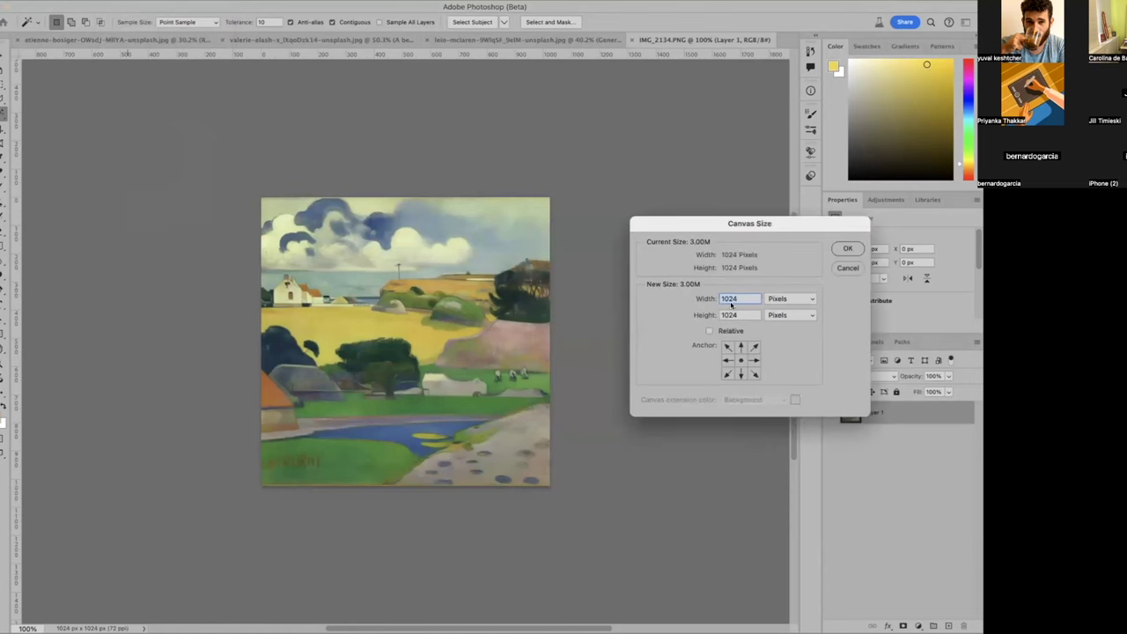
pyautogui.press('Escape')
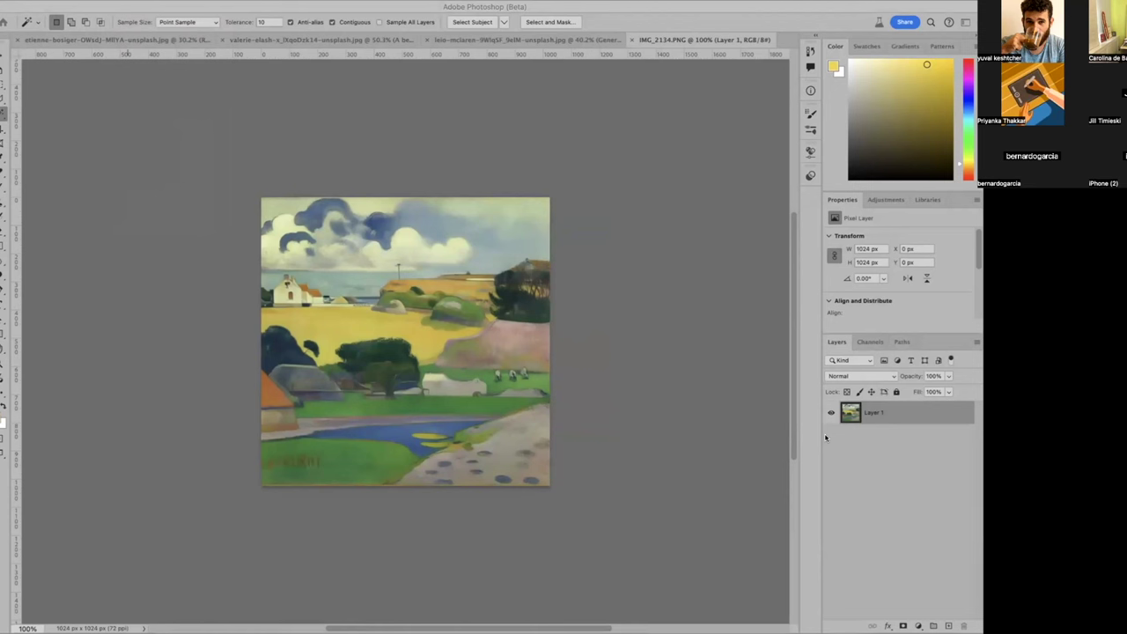
pyautogui.press('super+alt+c')
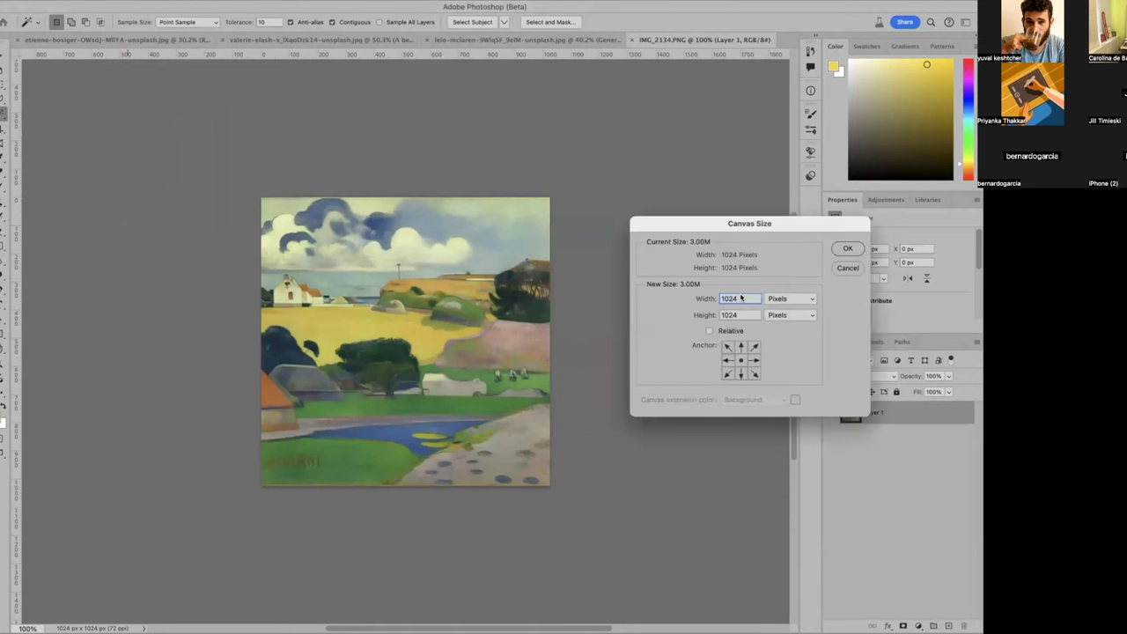
pyautogui.write('1802')
pyautogui.press('BackSpace')
pyautogui.press('BackSpace')
pyautogui.write('20')
# Step: Apply the 1820 px canvas anchored left, select the empty right area, and expand it 20 px
pyautogui.click(727, 361)
pyautogui.click(847, 249)
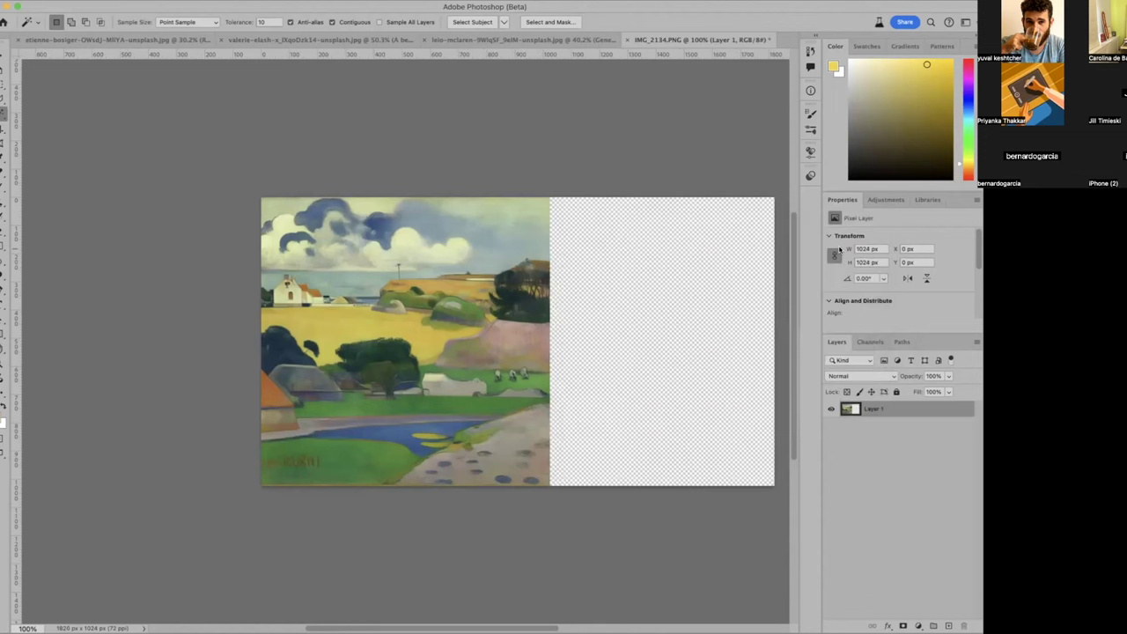
pyautogui.click(671, 341)
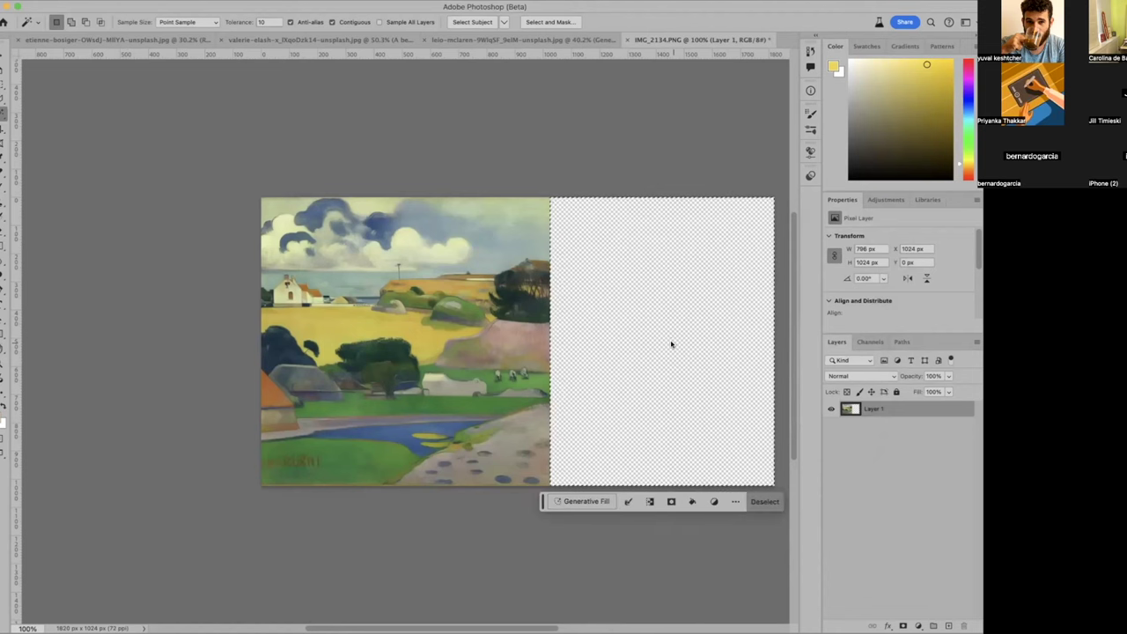
pyautogui.click(628, 501)
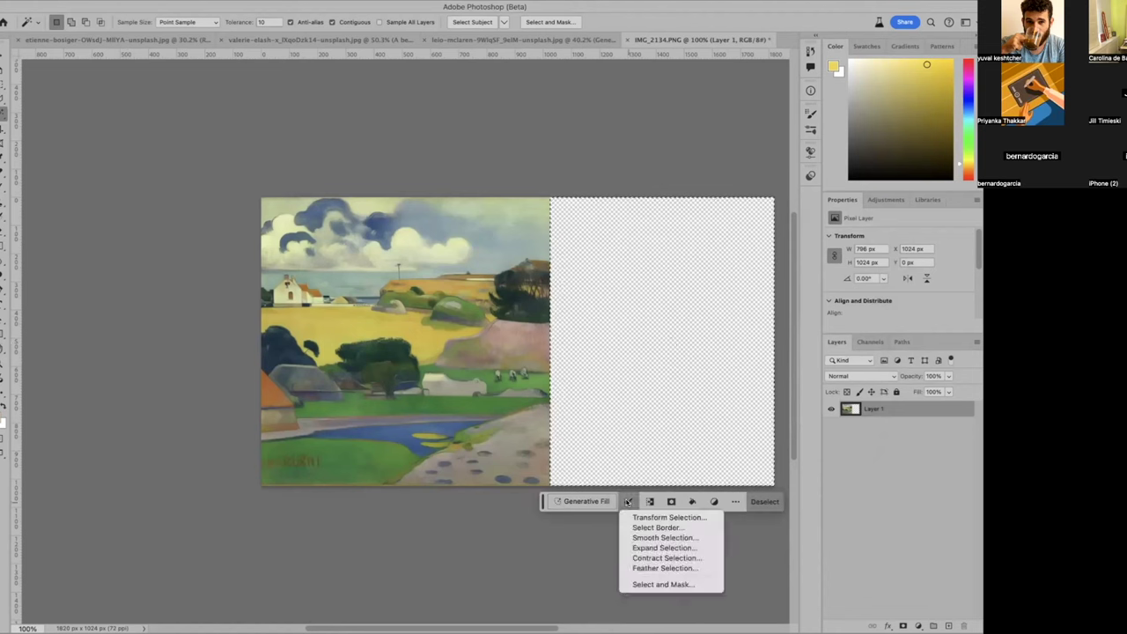
pyautogui.click(637, 547)
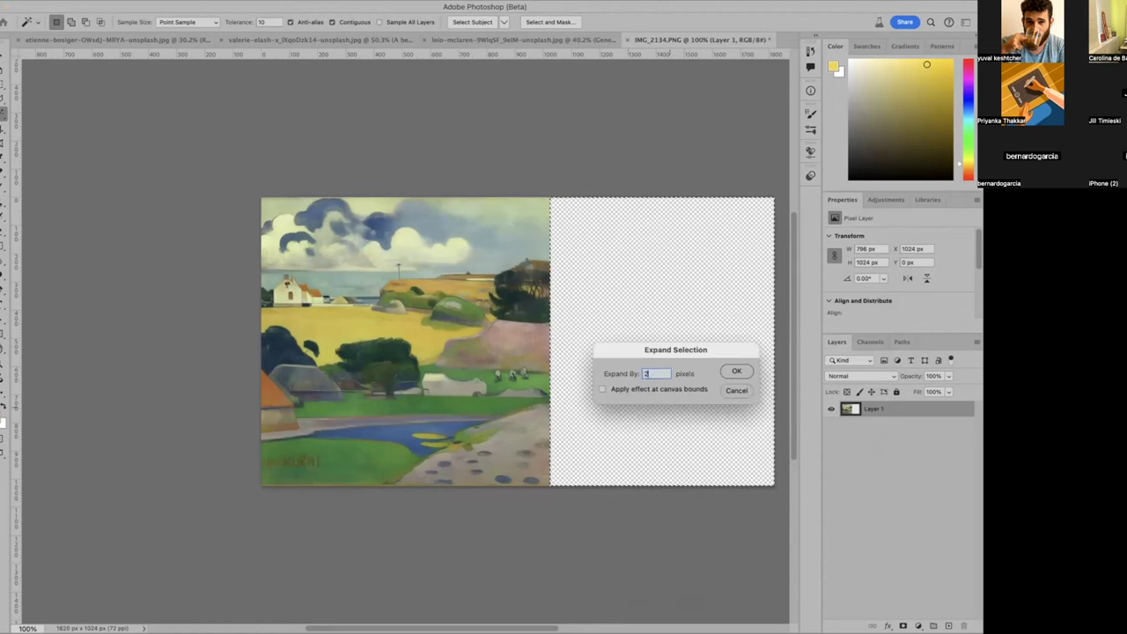
pyautogui.write('20')
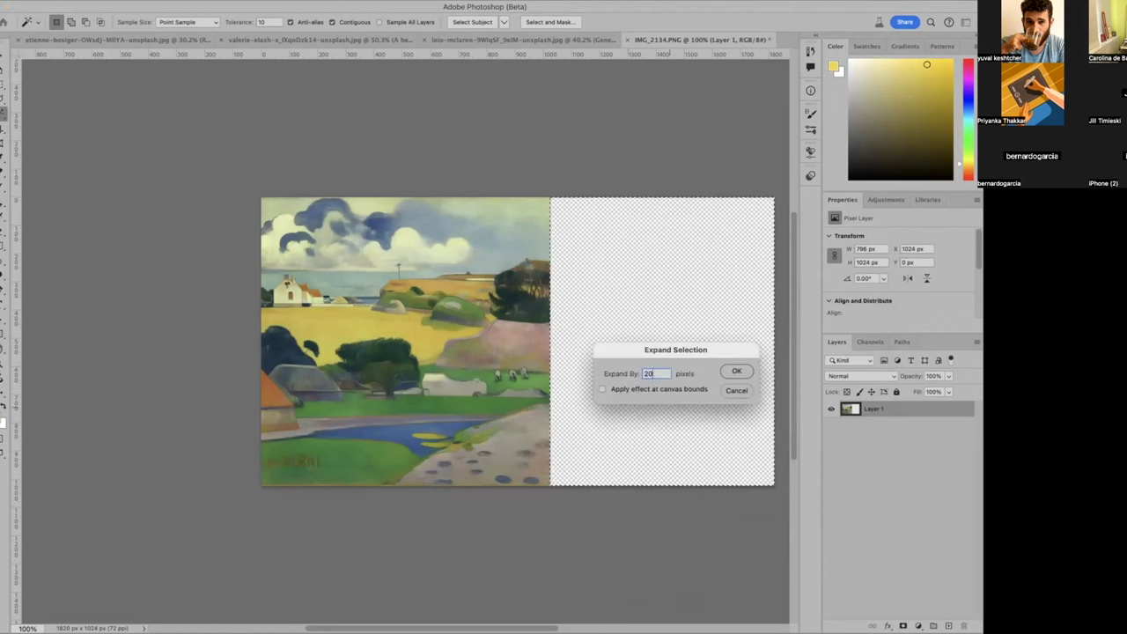
pyautogui.click(733, 372)
# Step: Feather the expanded selection with a 15-pixel radius instead of 40
pyautogui.click(624, 501)
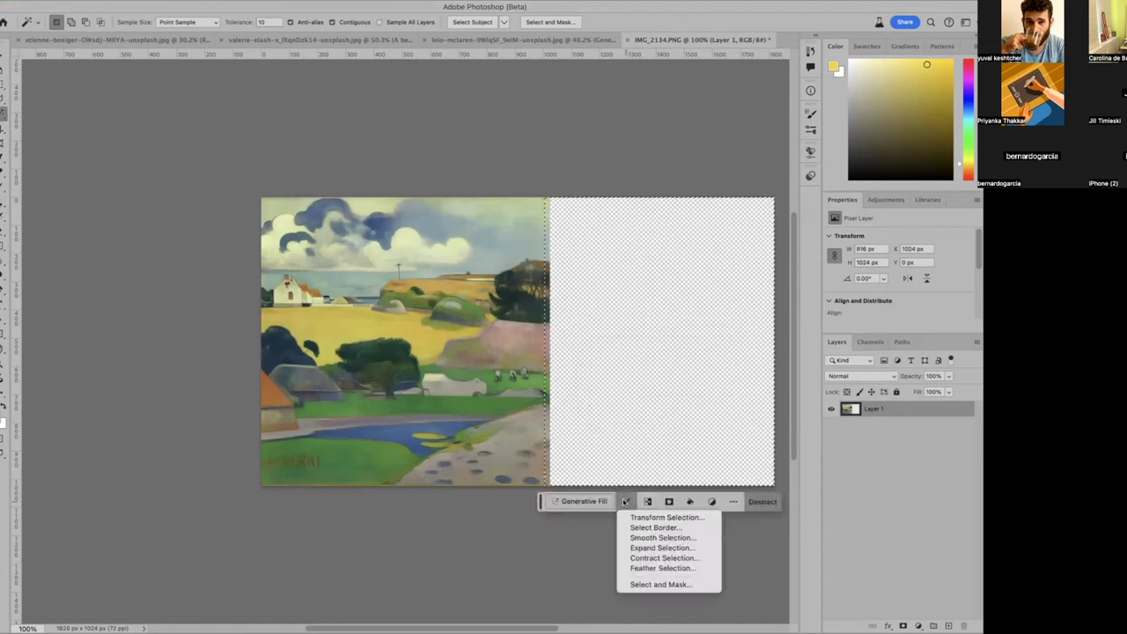
pyautogui.click(662, 567)
pyautogui.write('40')
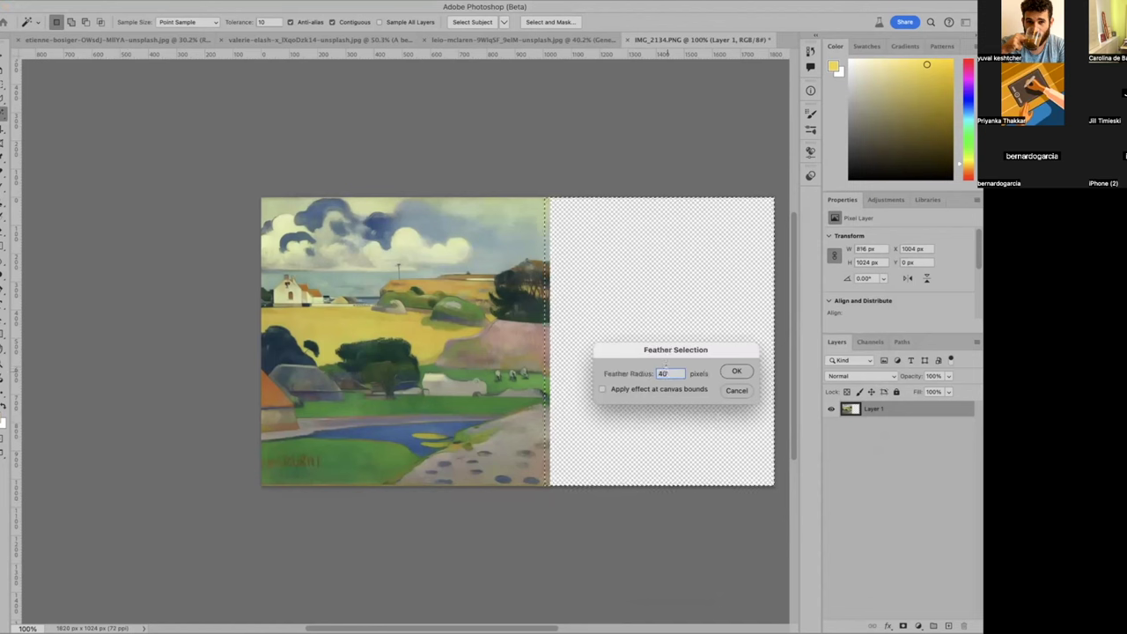
pyautogui.press('BackSpace')
pyautogui.press('BackSpace')
pyautogui.write('15')
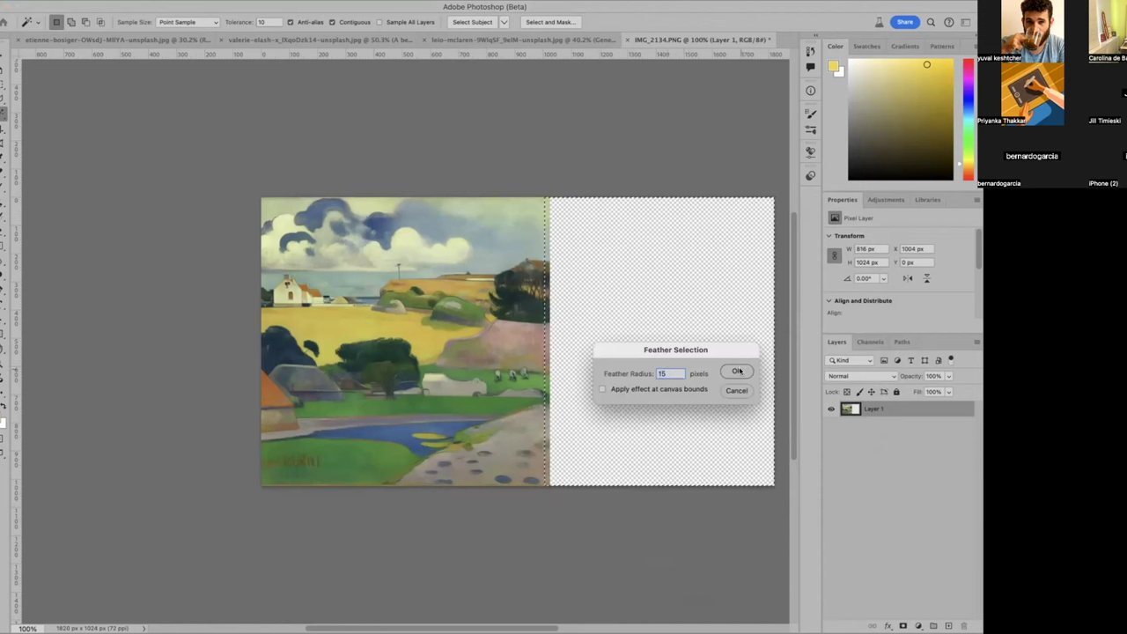
pyautogui.click(737, 370)
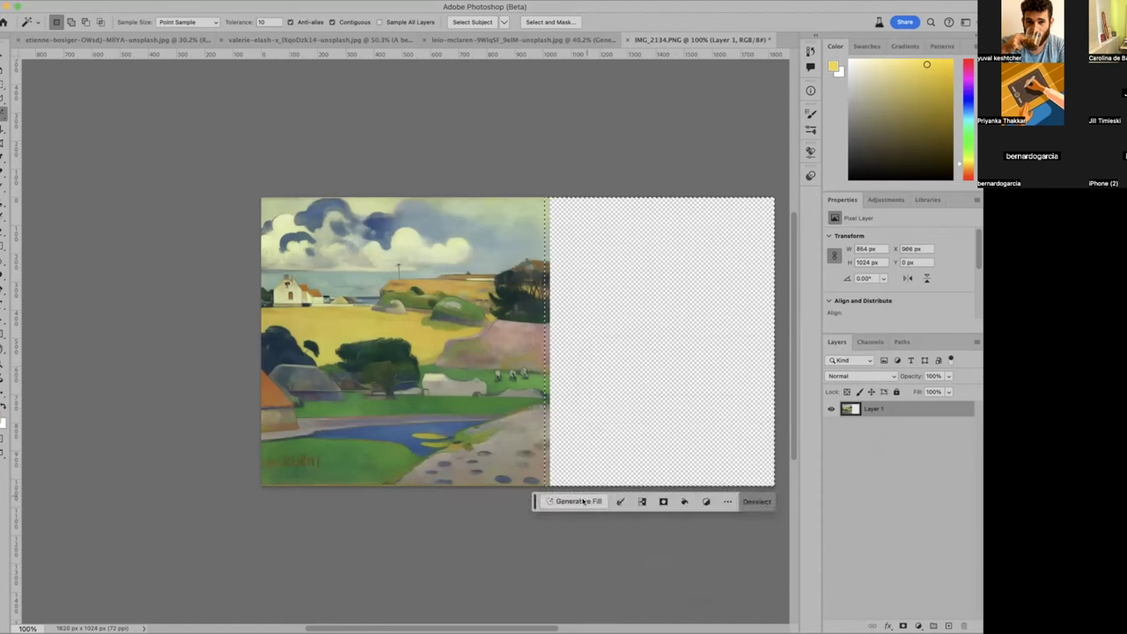
pyautogui.click(583, 501)
# Step: Generate a fill with an empty prompt and cycle through results, stopping on the rolling-hills variation 2/3
pyautogui.click(757, 502)
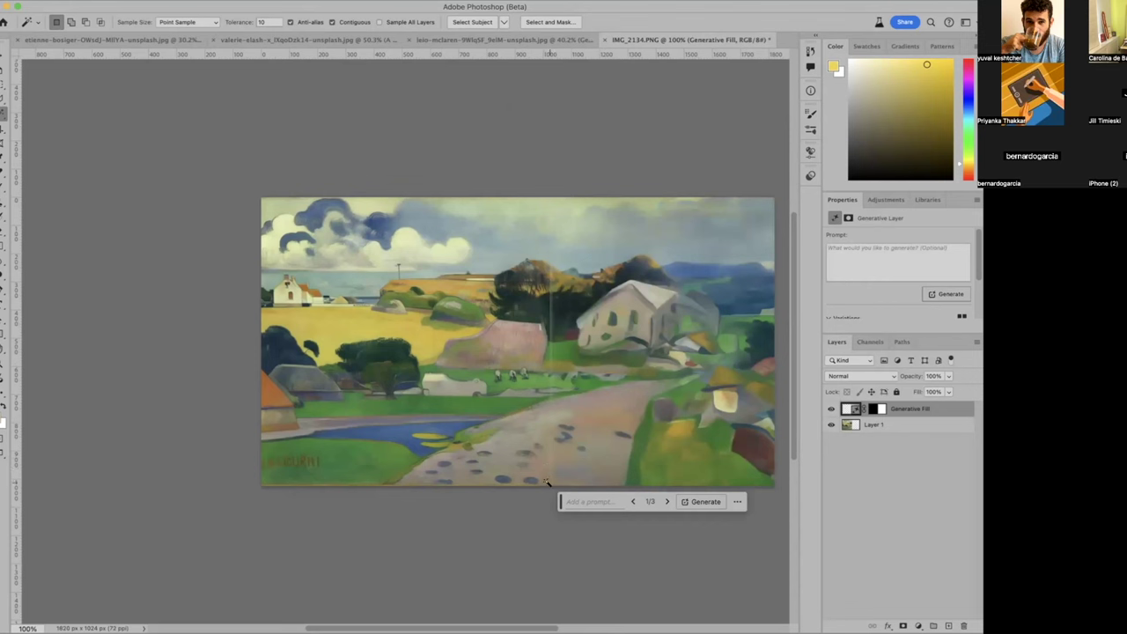
pyautogui.click(667, 502)
pyautogui.click(667, 502)
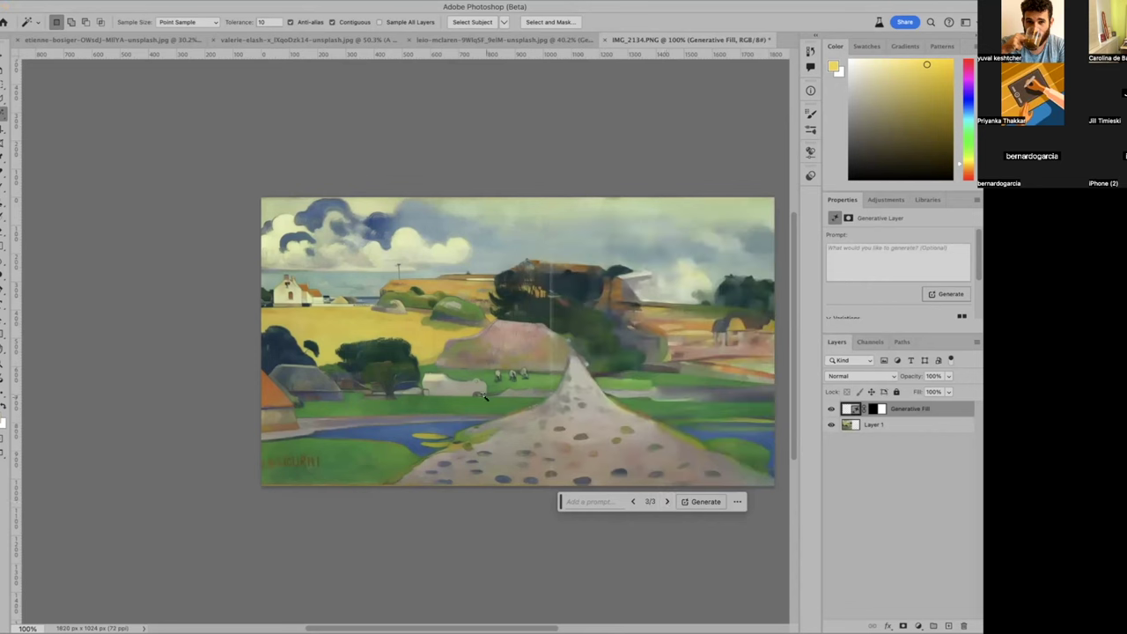
pyautogui.click(666, 502)
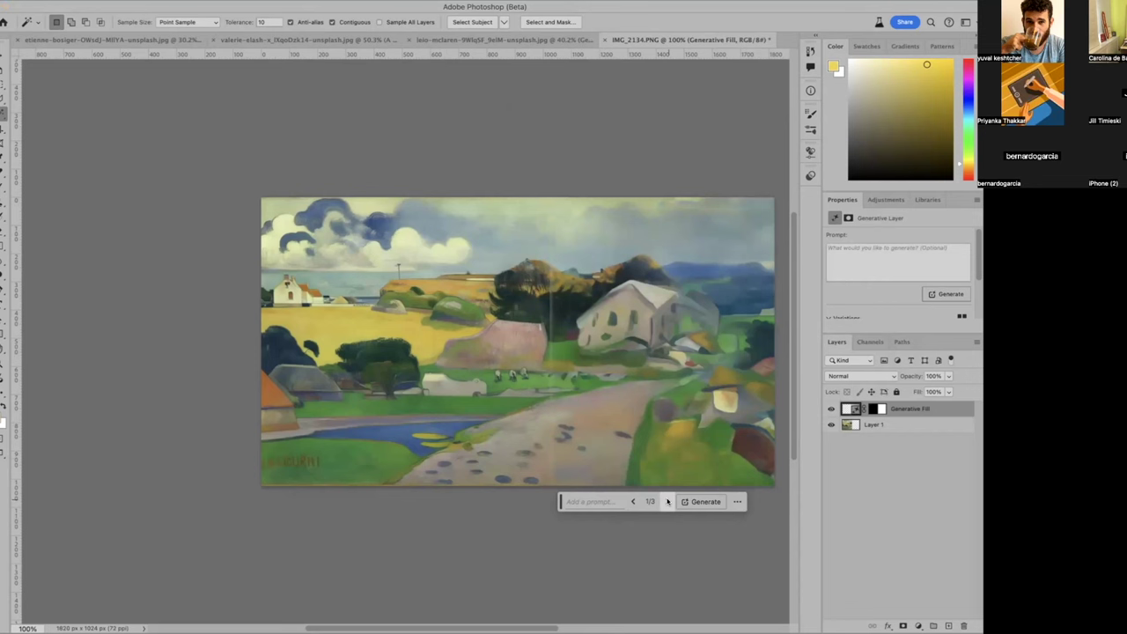
pyautogui.click(667, 502)
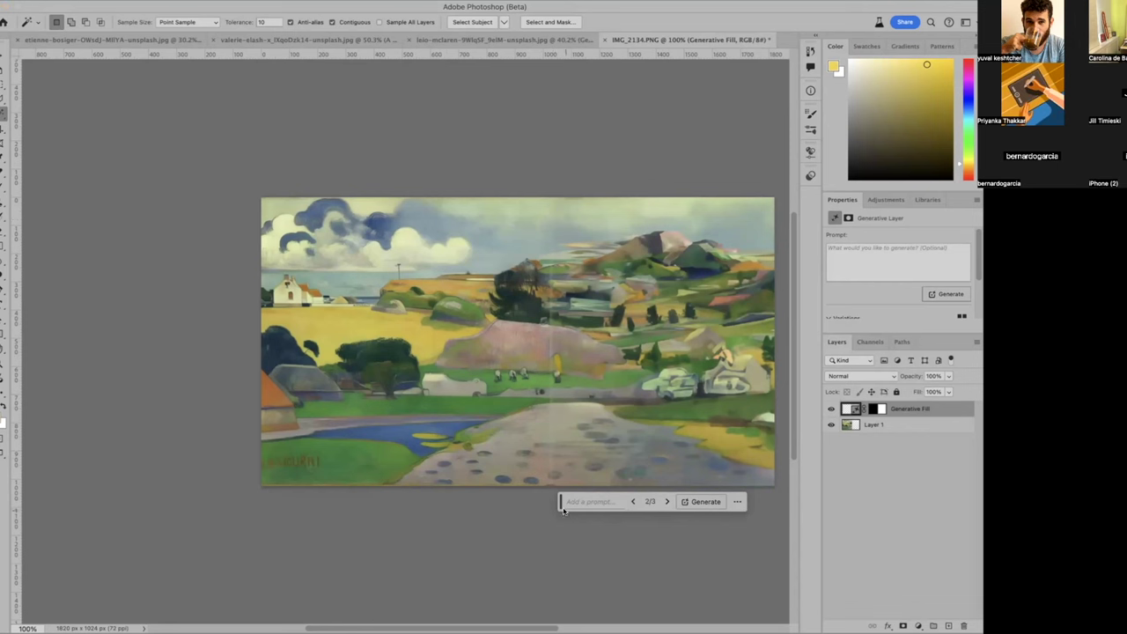
pyautogui.click(666, 501)
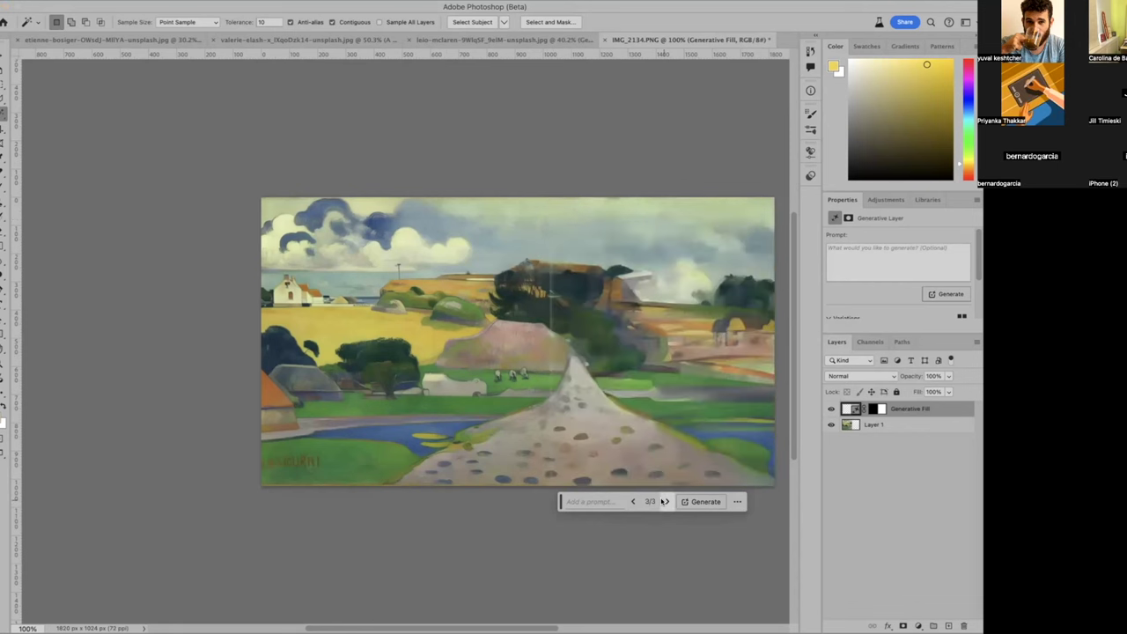
pyautogui.click(665, 501)
pyautogui.click(664, 501)
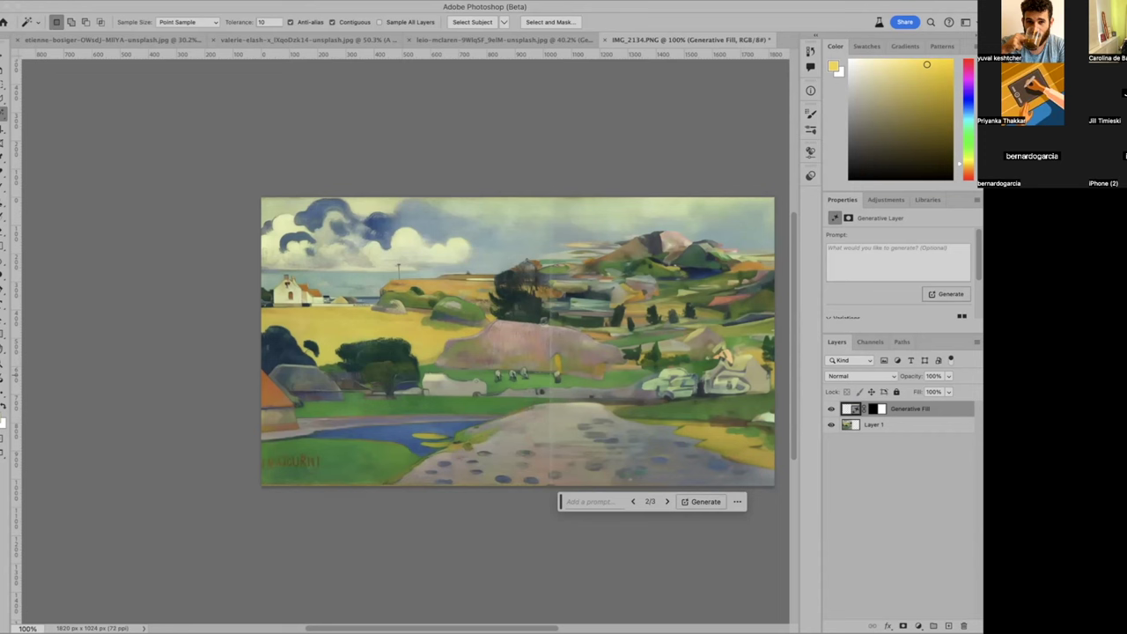
# Step: On the beach mural document, toggle the generated layer against the original wall, select its mask, then return to IMG_2134.PNG
pyautogui.click(291, 40)
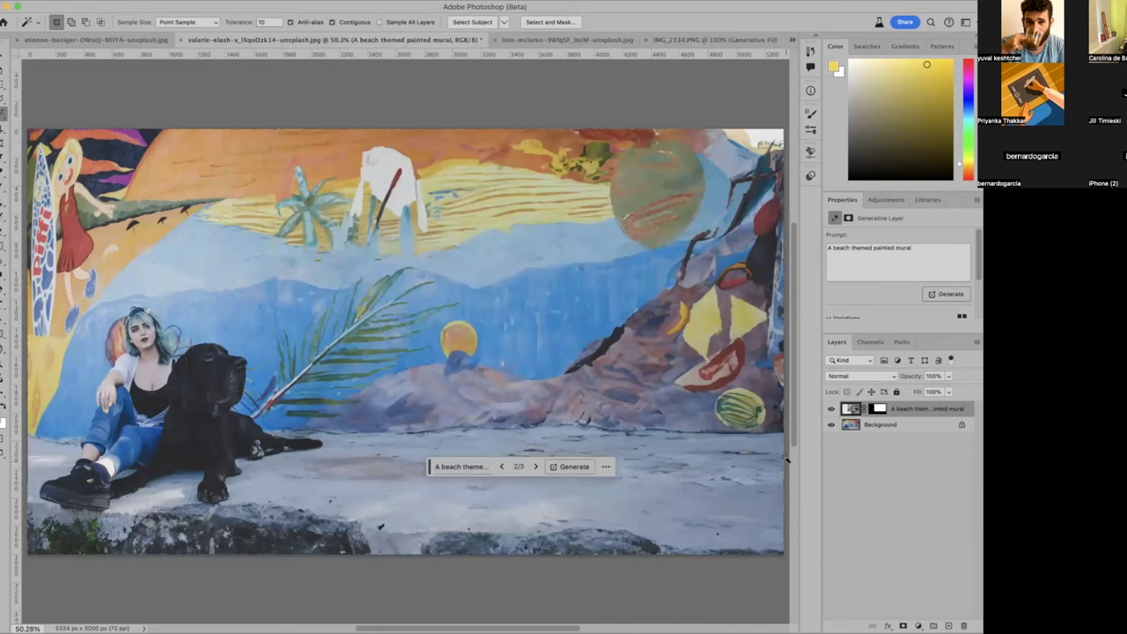
pyautogui.click(829, 409)
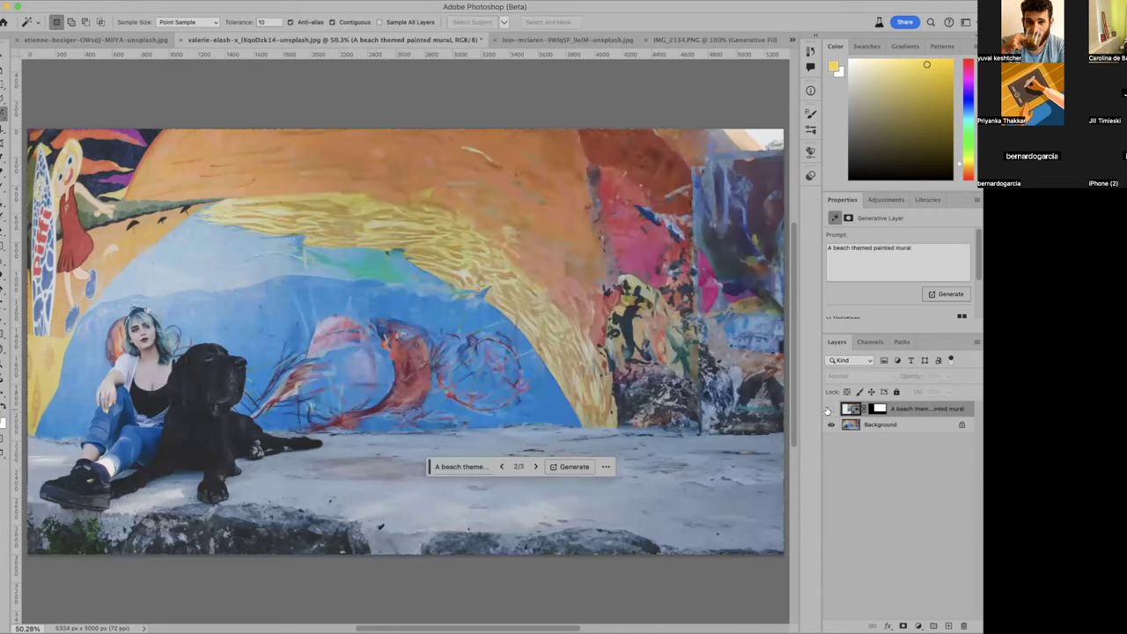
pyautogui.click(871, 428)
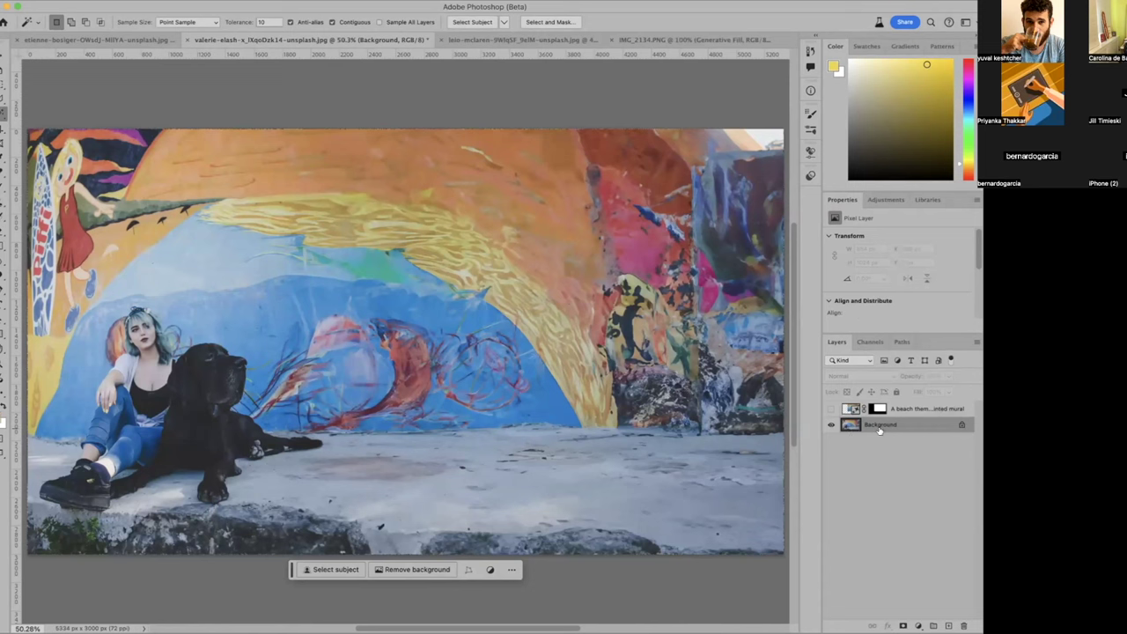
pyautogui.click(829, 410)
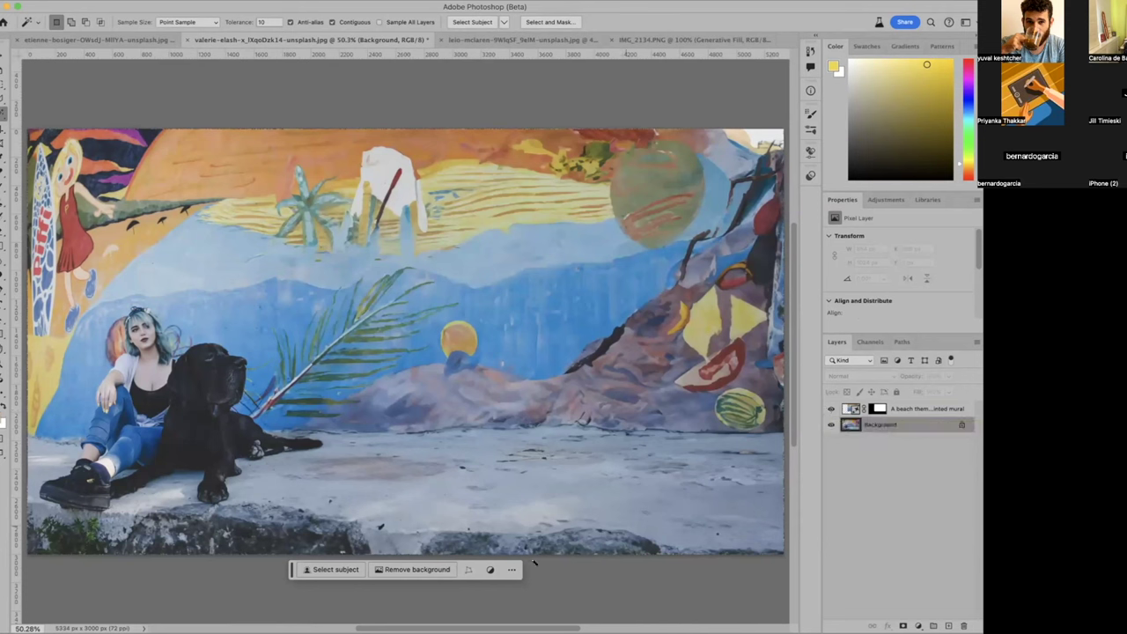
pyautogui.press('v')
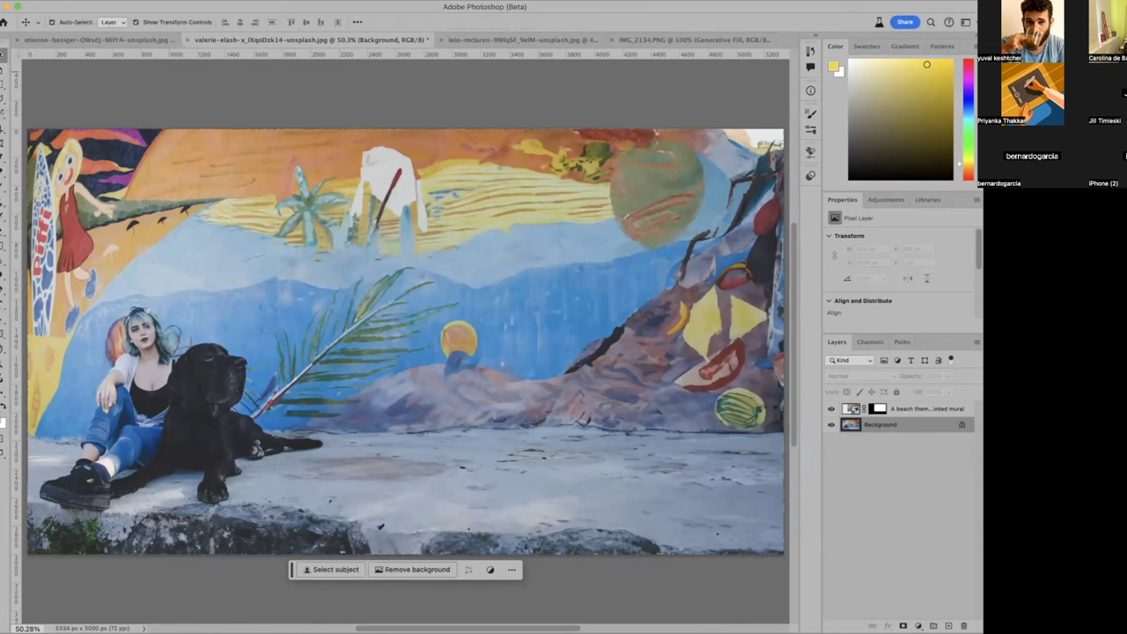
pyautogui.click(881, 411)
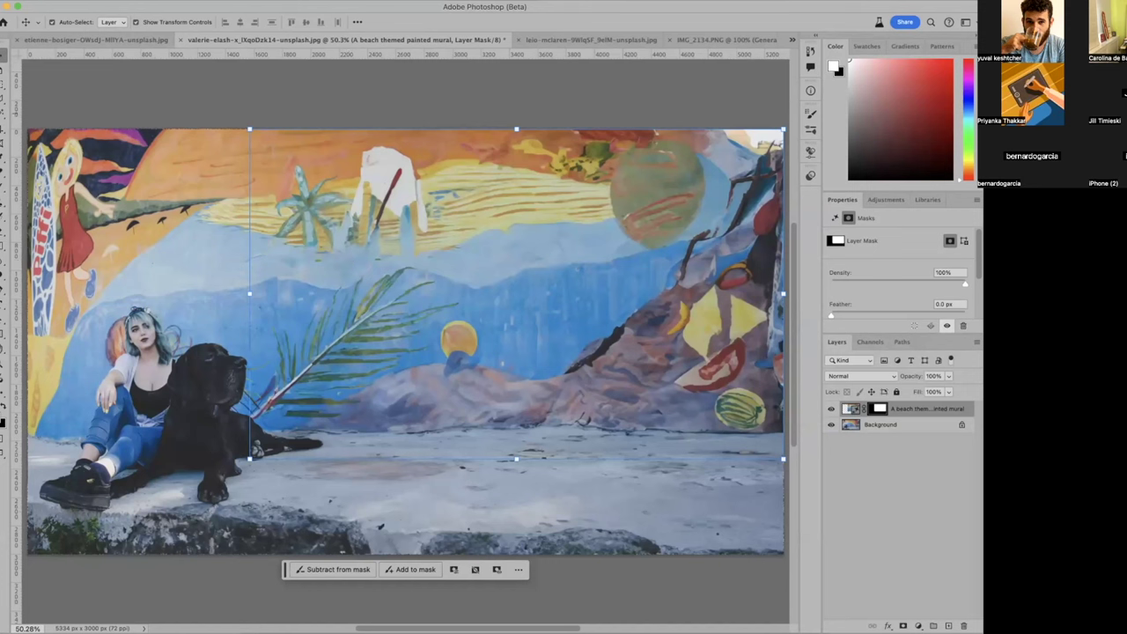
pyautogui.click(709, 40)
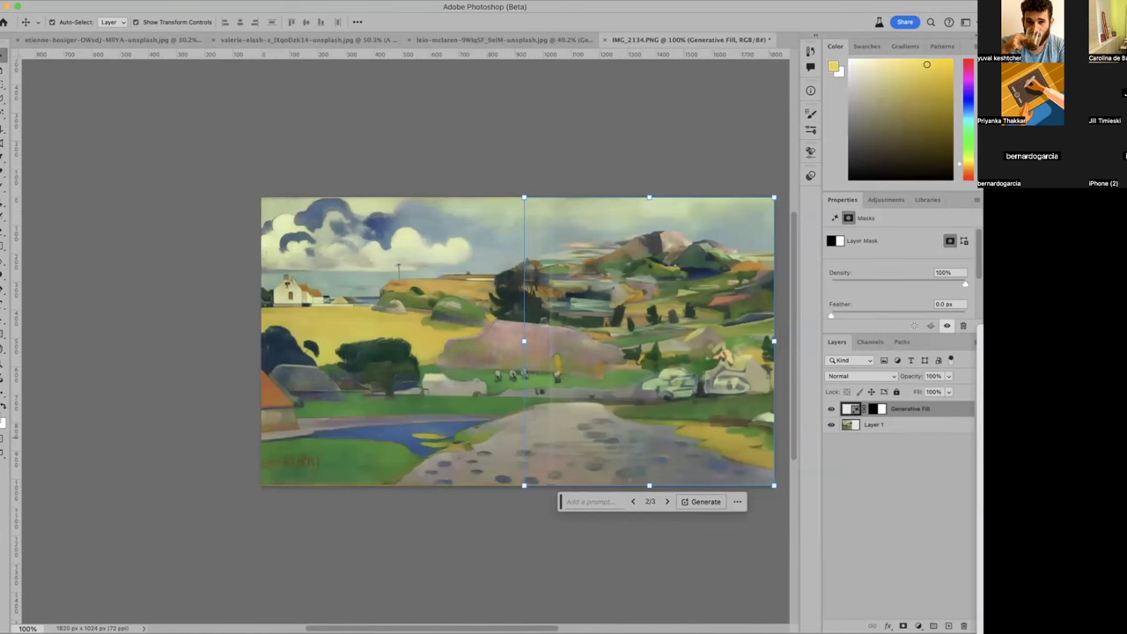
# Step: Flatten the painting with Ctrl+Shift+E and spot-heal the vertical middle seam and bottom-edge flaws
pyautogui.hotkey('ctrl', 'shift', 'e')
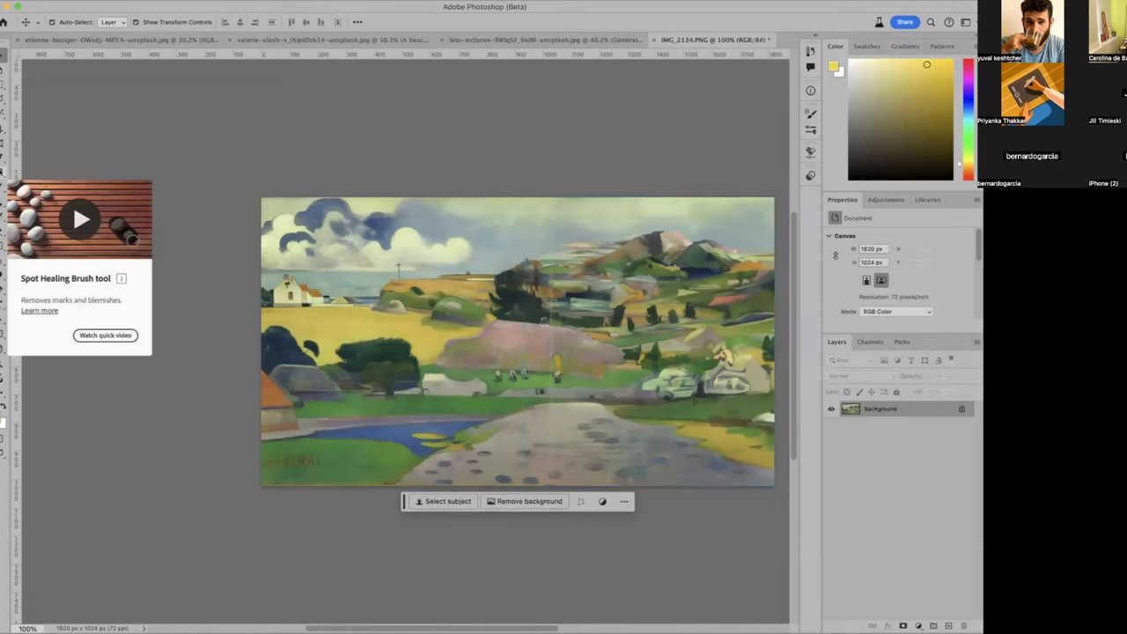
pyautogui.click(3, 172)
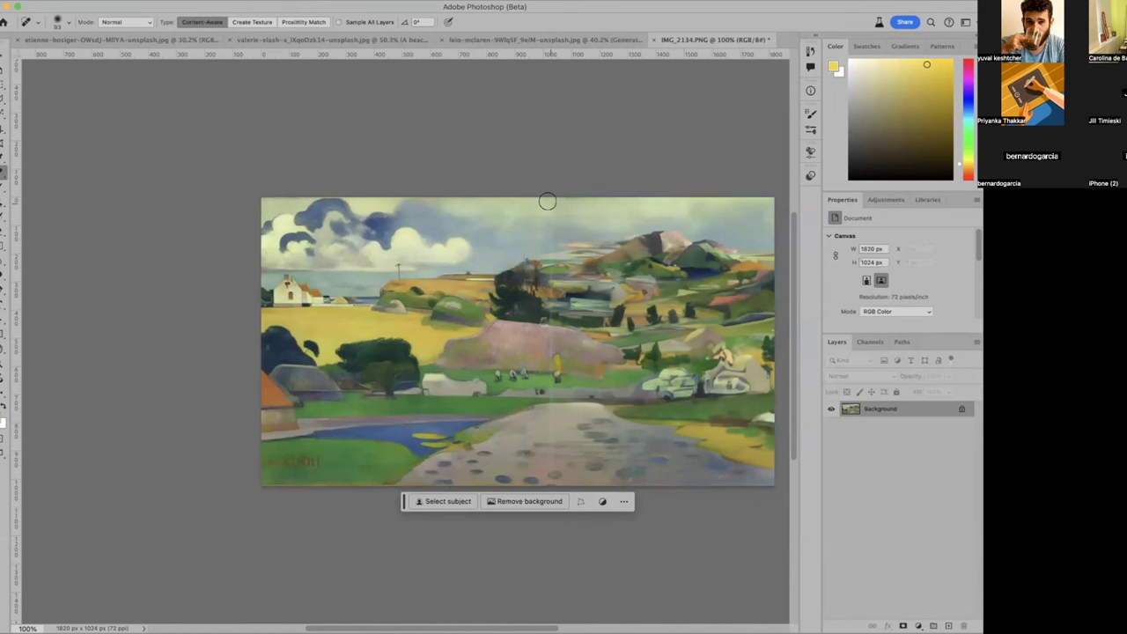
pyautogui.moveTo(547, 202); pyautogui.dragTo(539, 513)
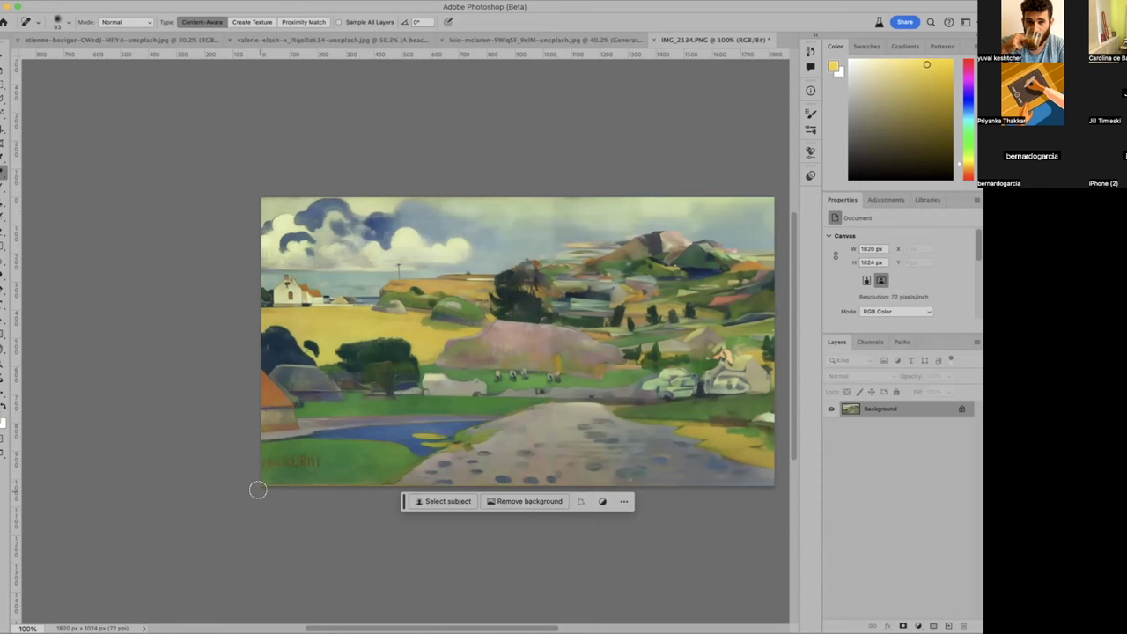
pyautogui.moveTo(257, 487); pyautogui.dragTo(498, 483)
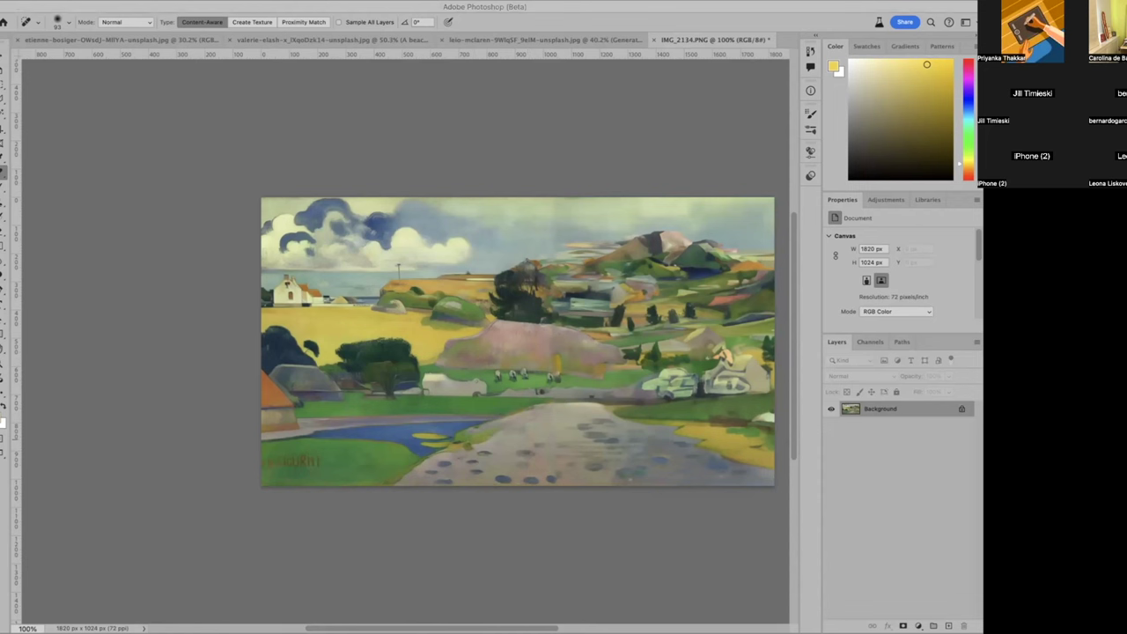
pyautogui.click(119, 5)
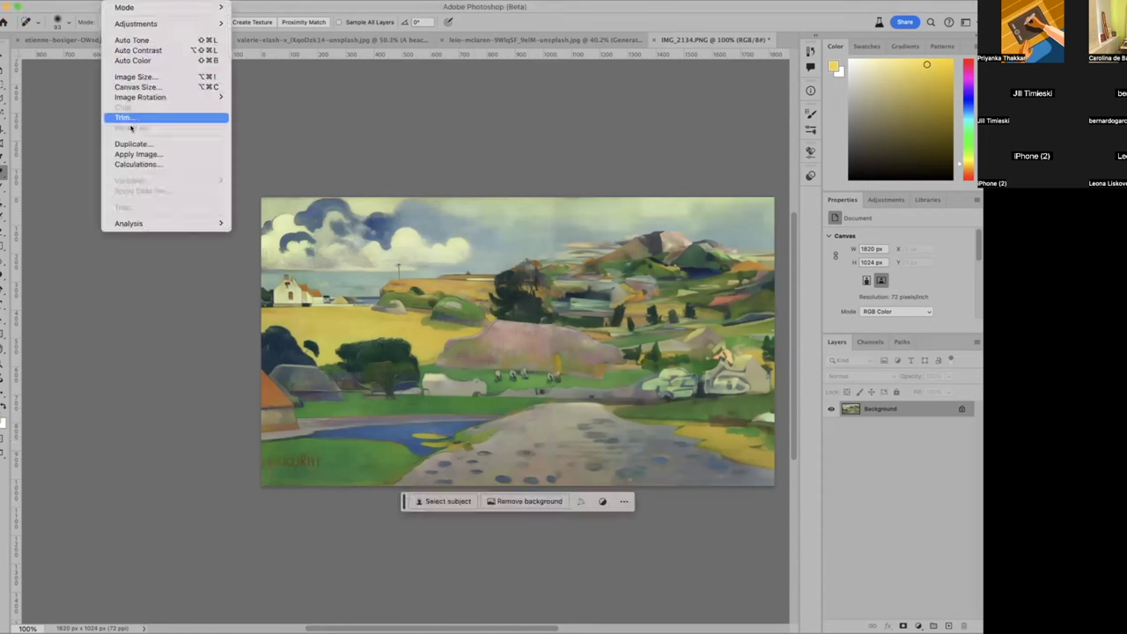
pyautogui.click(136, 87)
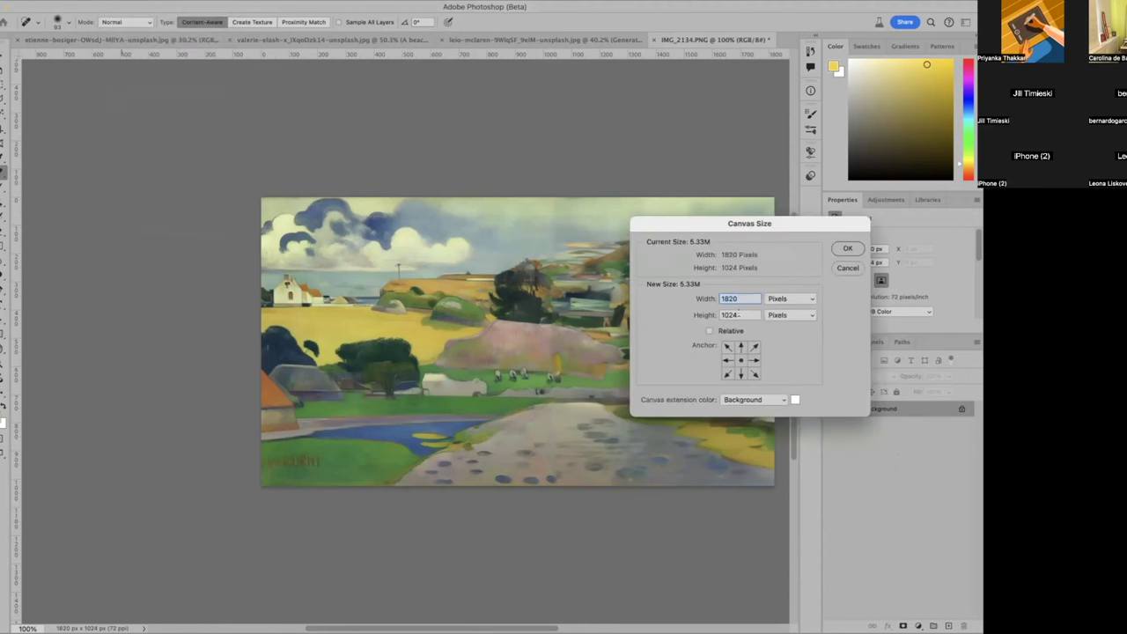
pyautogui.click(736, 314)
pyautogui.click(847, 267)
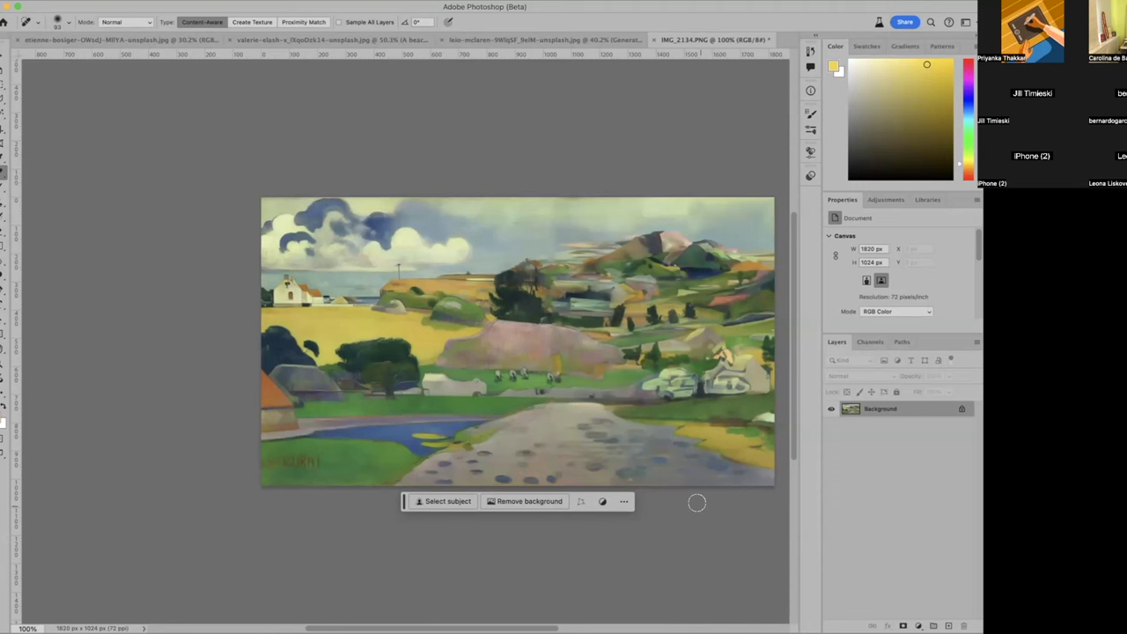
pyautogui.hscroll(5, 696, 503)
pyautogui.hscroll(1, 696, 502)
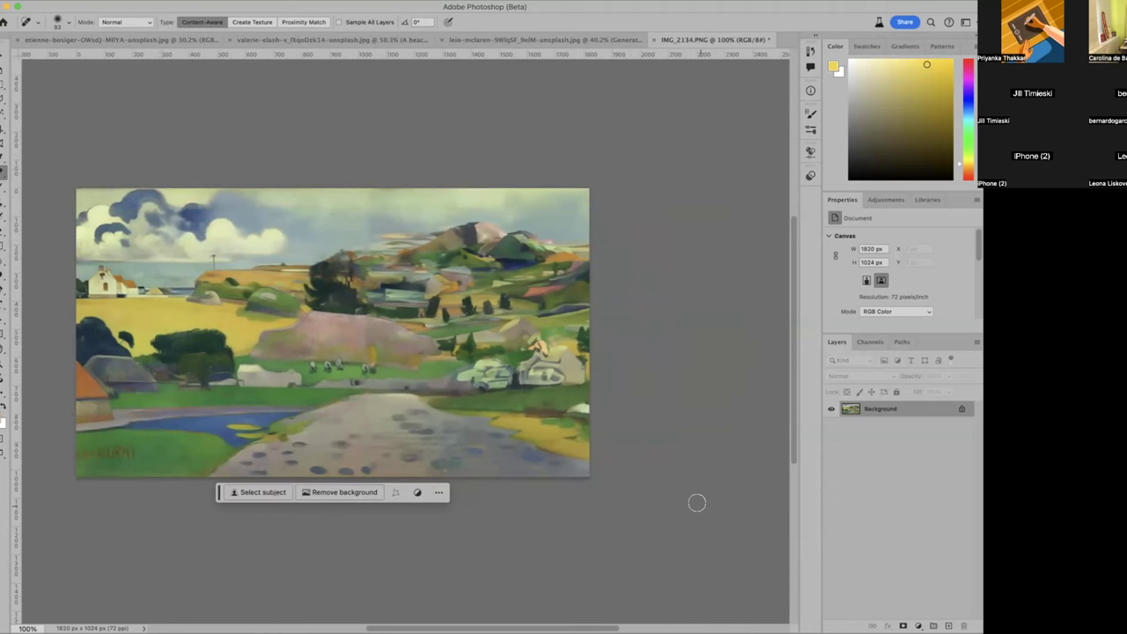